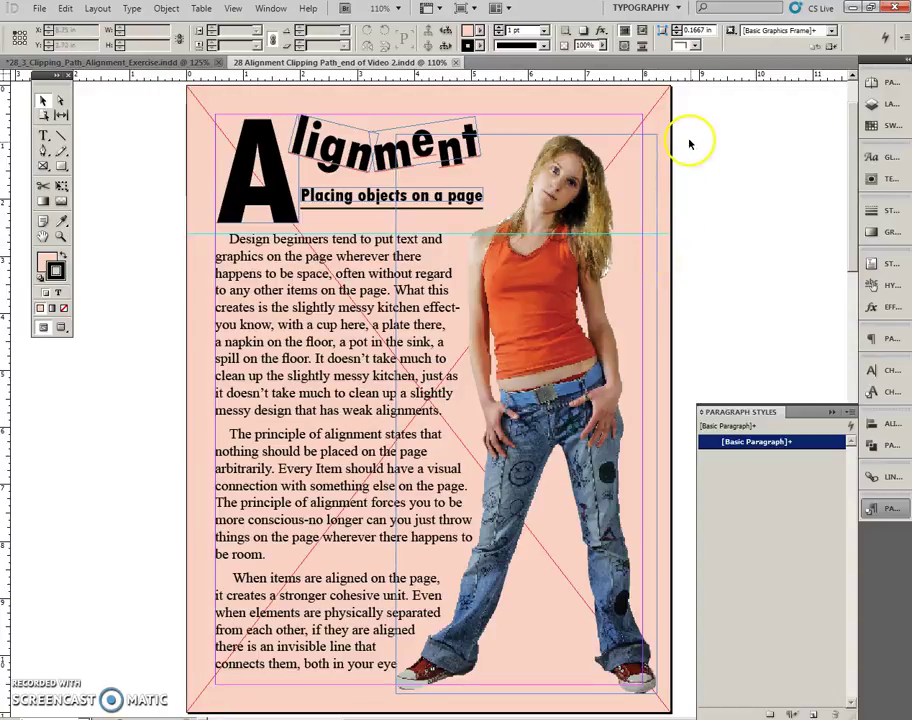
Add a new master from the Pages panel menu, keeping the default B prefix
click(876, 81)
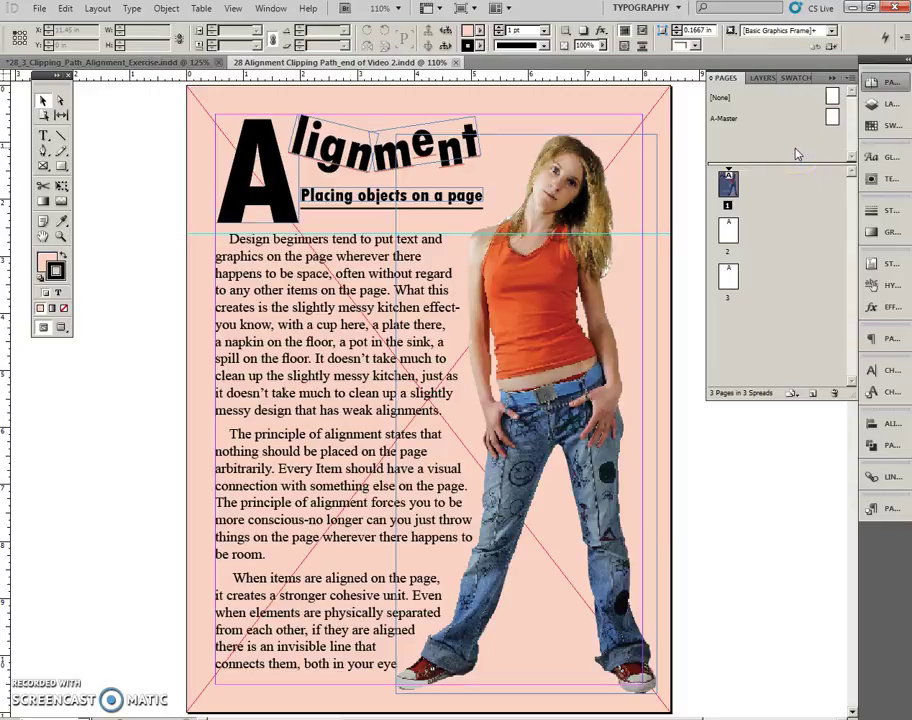
click(850, 80)
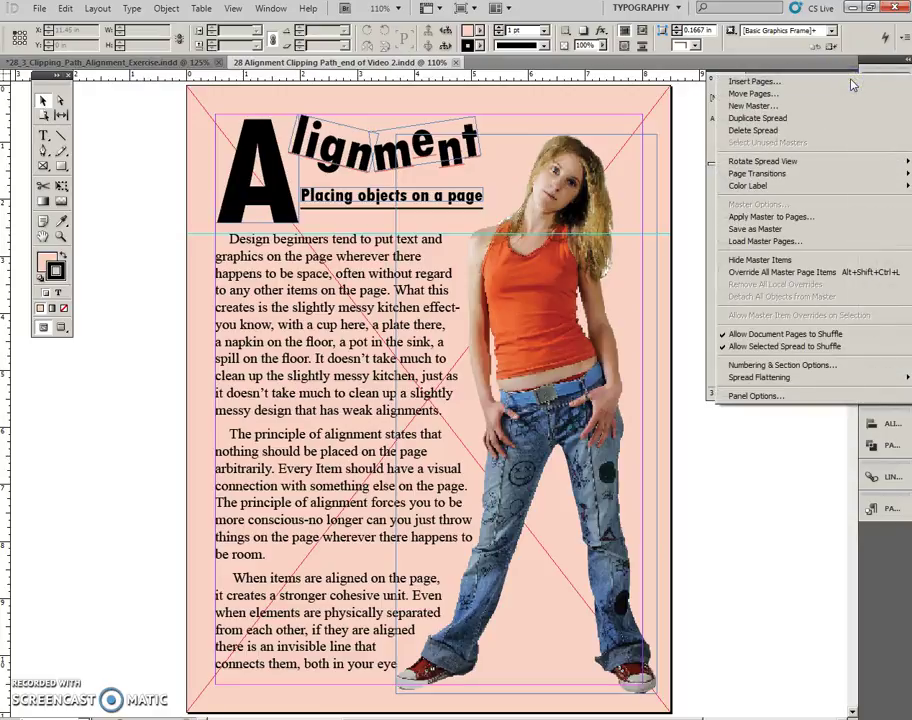
click(788, 106)
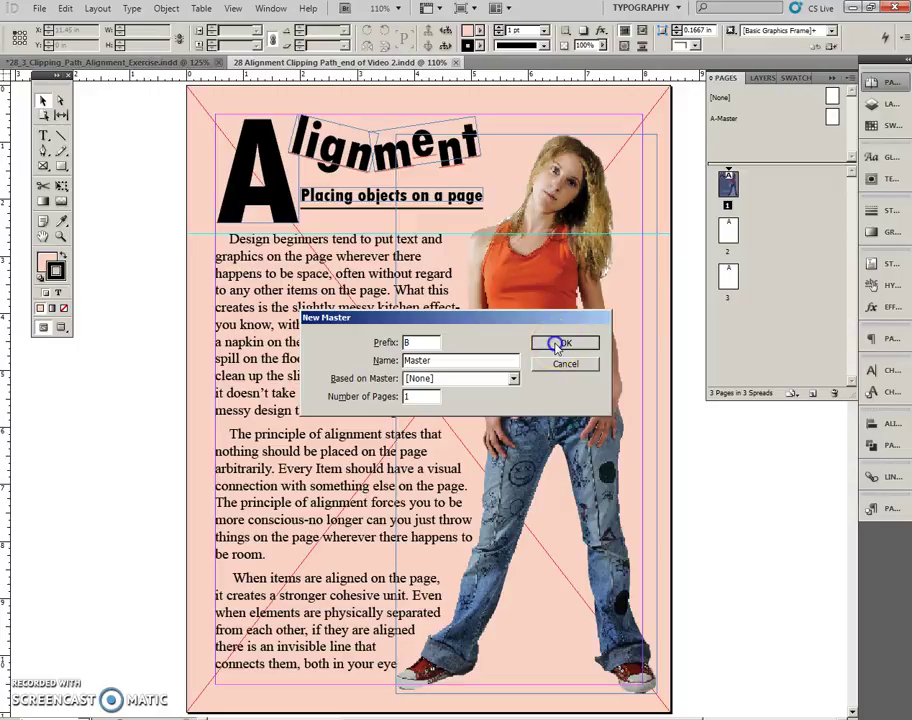
click(560, 344)
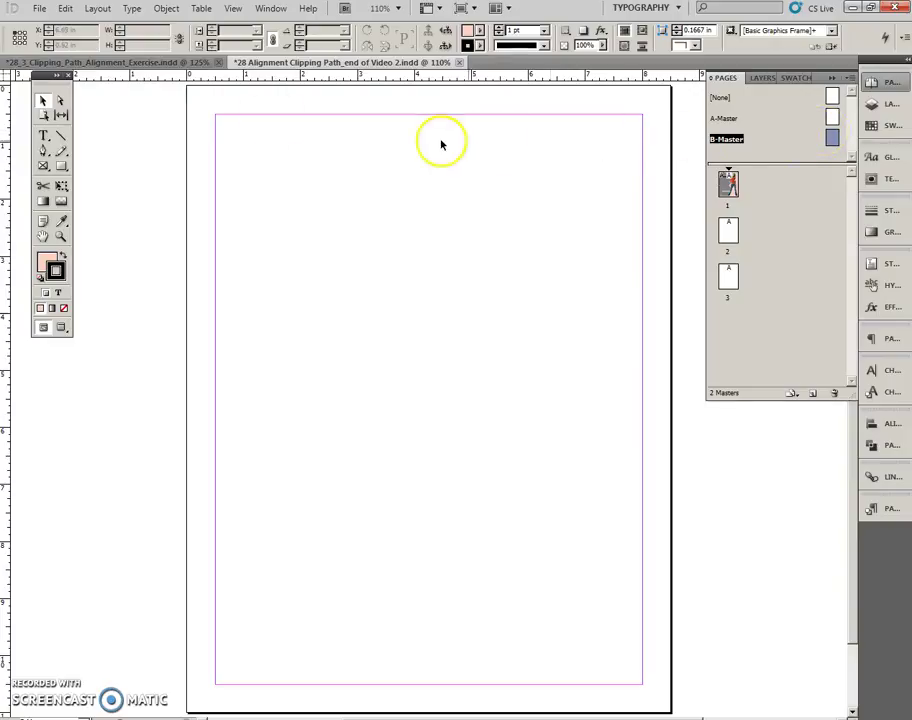
In Layout > Margins and Columns, raise the column count to 2 with the 0.1667 in gutter
click(100, 10)
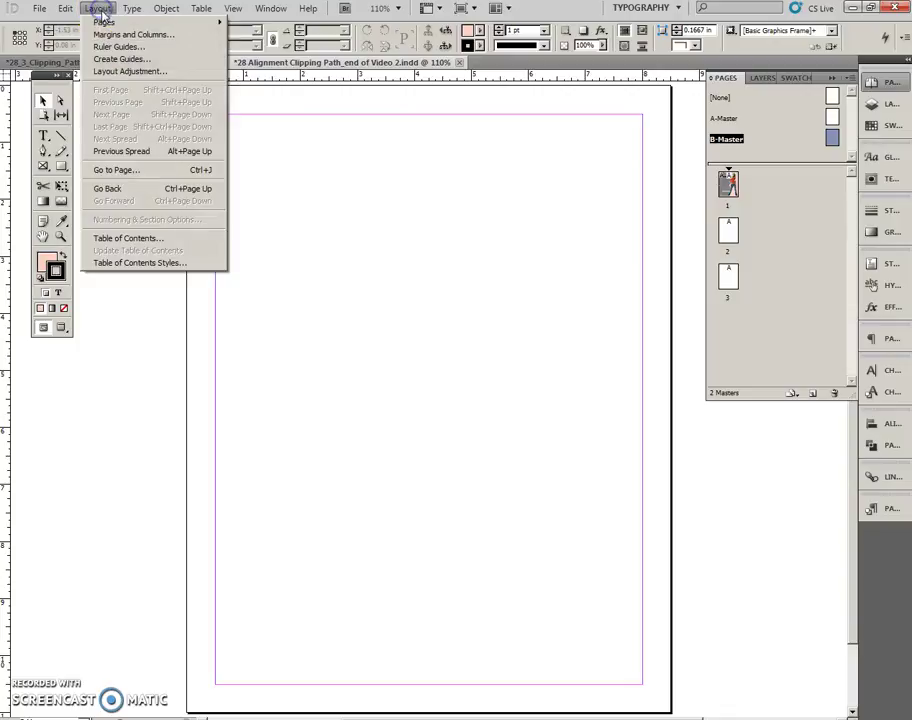
click(110, 36)
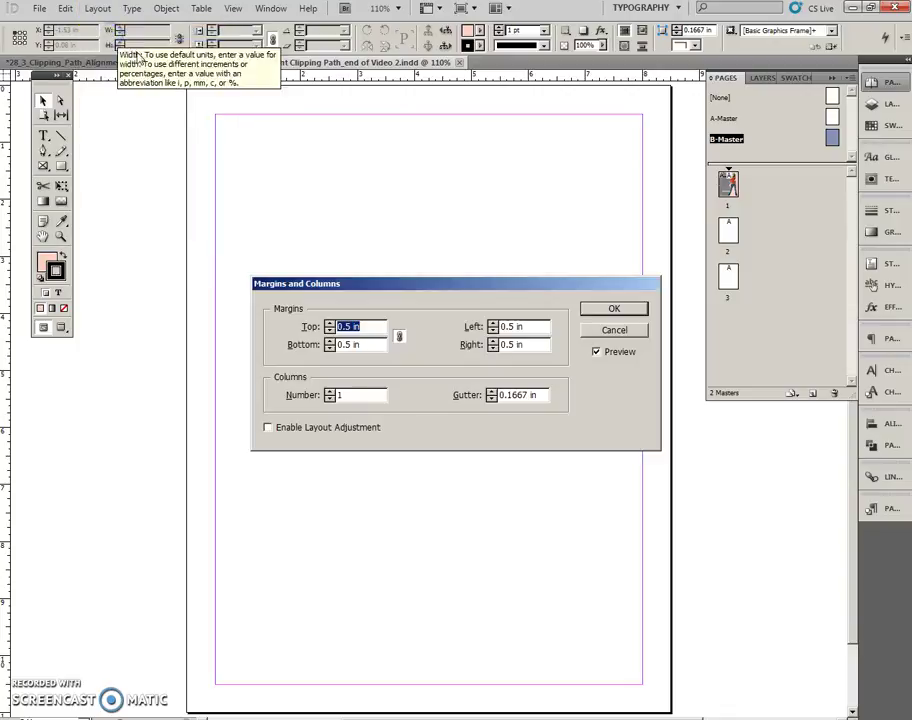
click(329, 391)
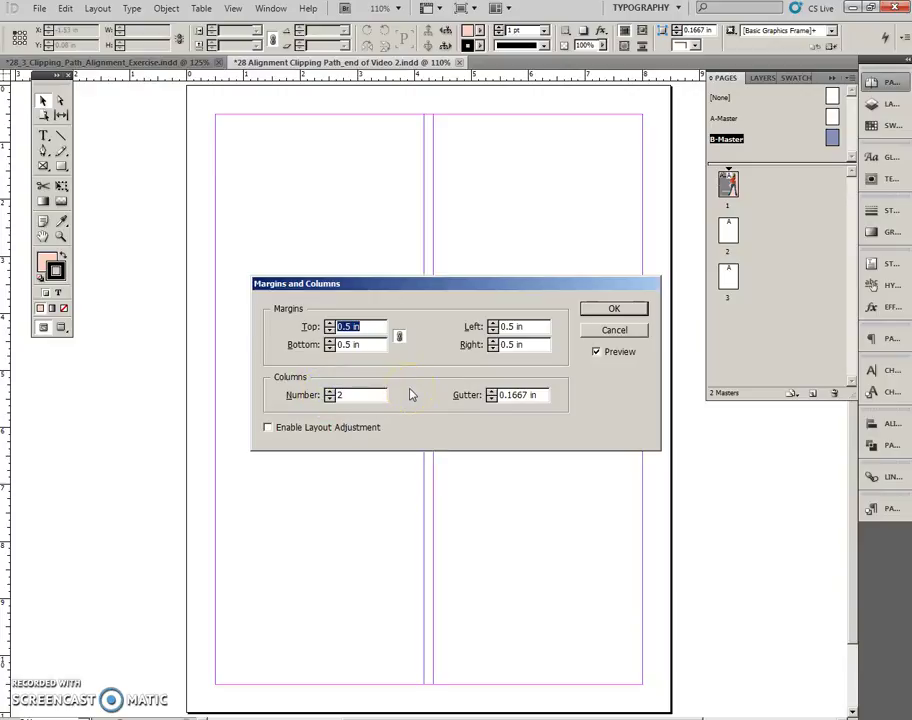
click(612, 309)
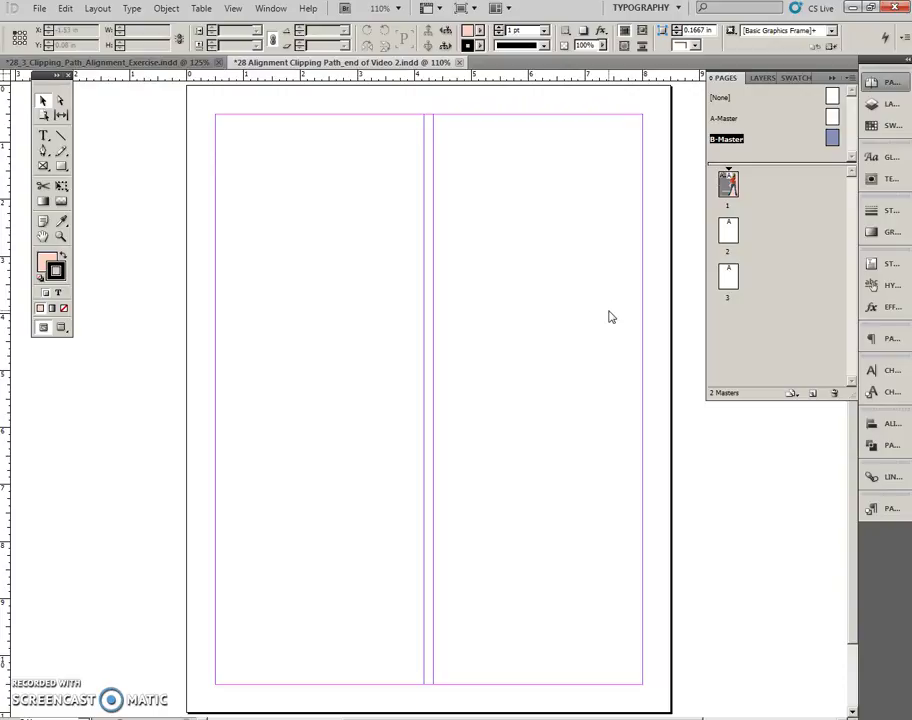
With the Type tool, set the font to Tw Cen MT Condensed Extra Bold at 30 pt
click(44, 137)
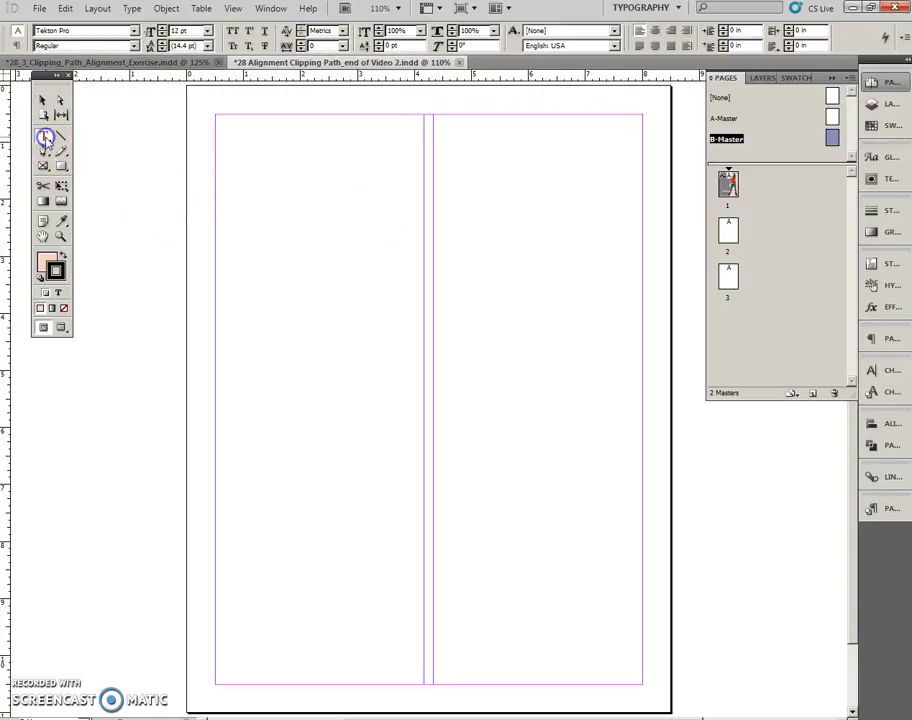
click(134, 31)
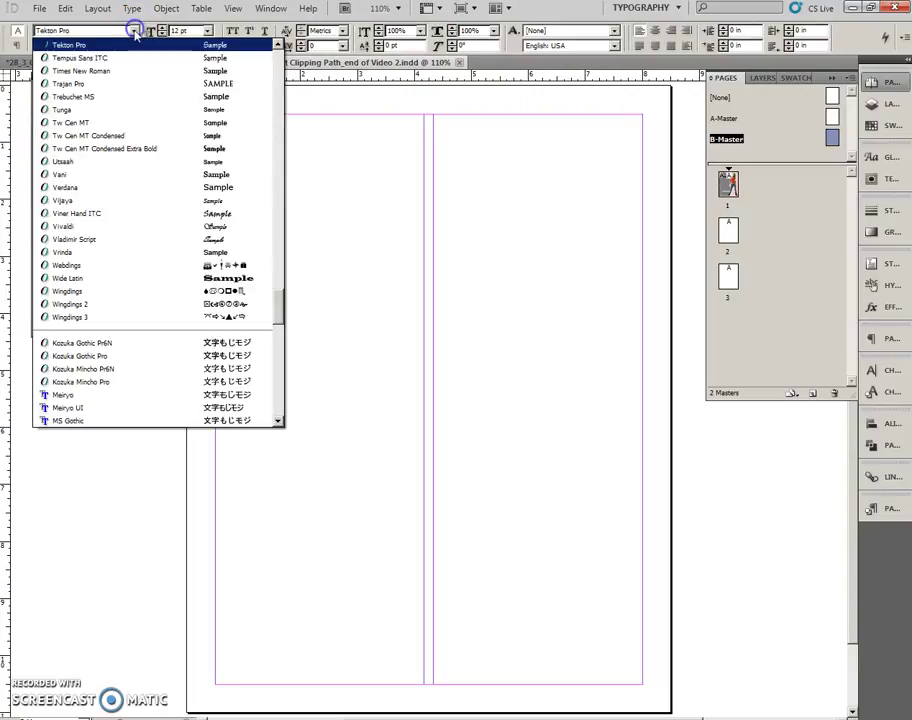
click(106, 150)
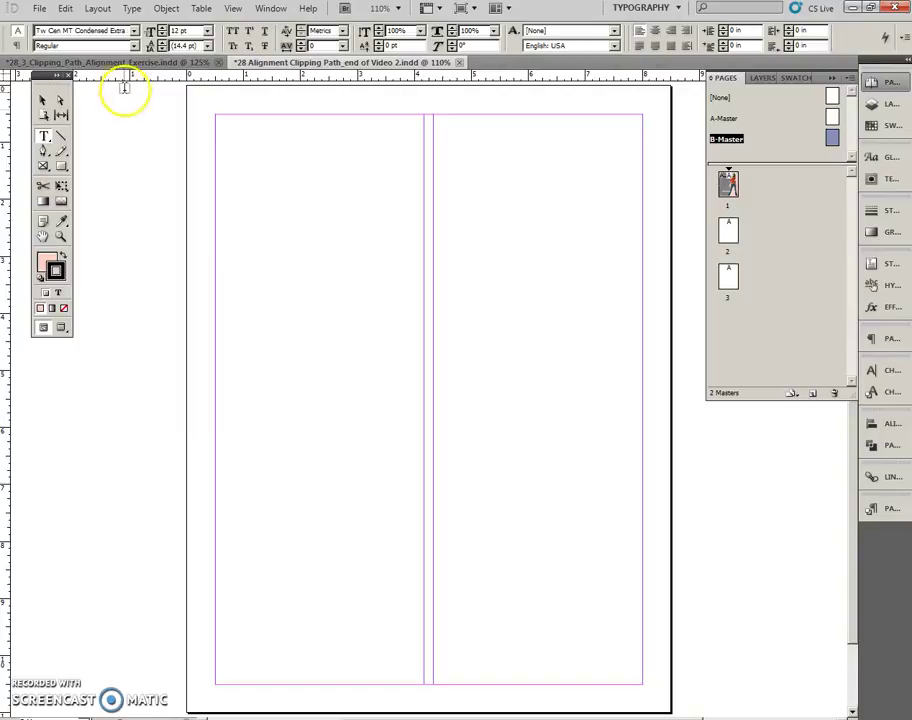
click(150, 31)
text(30)
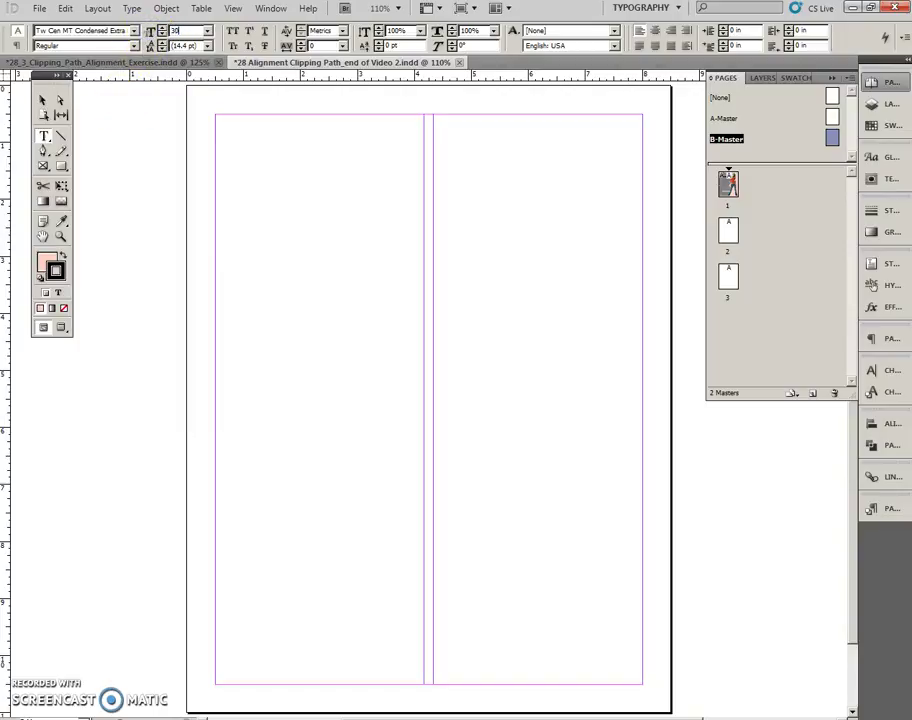
key(Return)
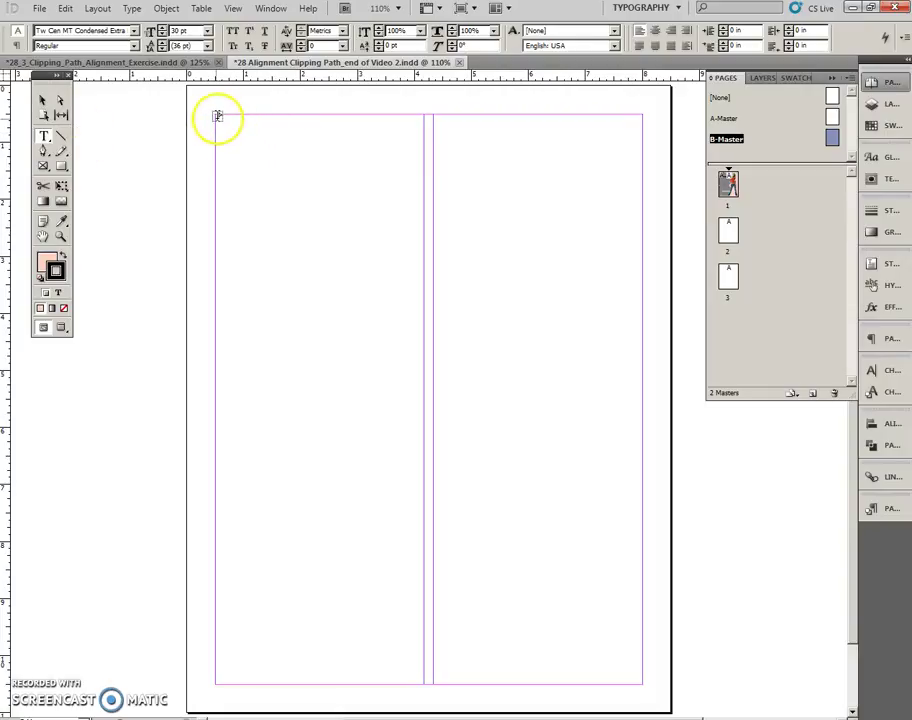
Draw a top-left text frame reading 'Alignment' and fit the frame to its content
drag(217, 116, 401, 166)
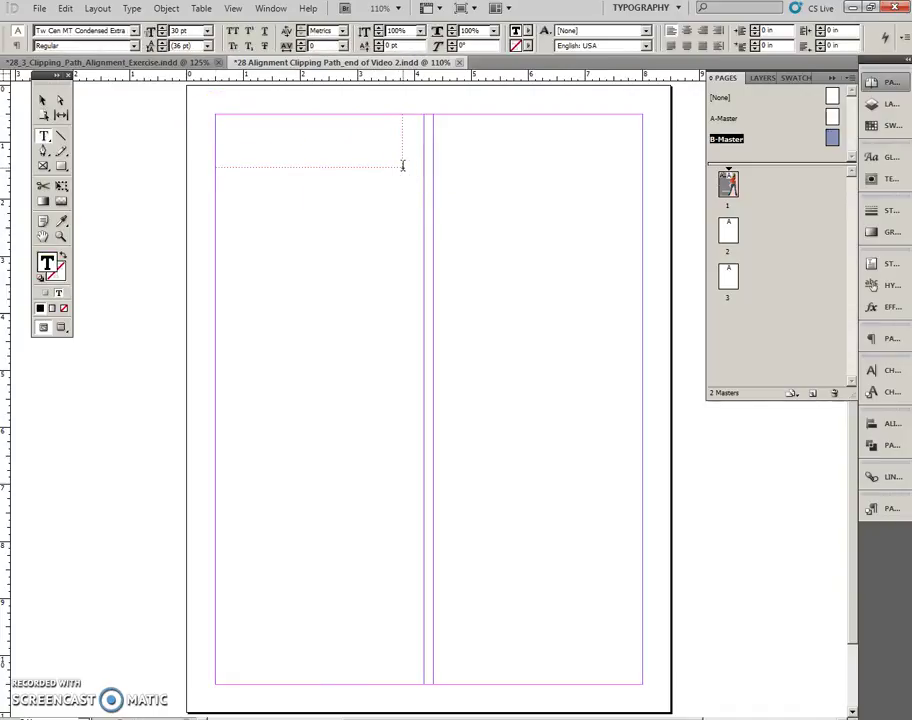
text(Alignment)
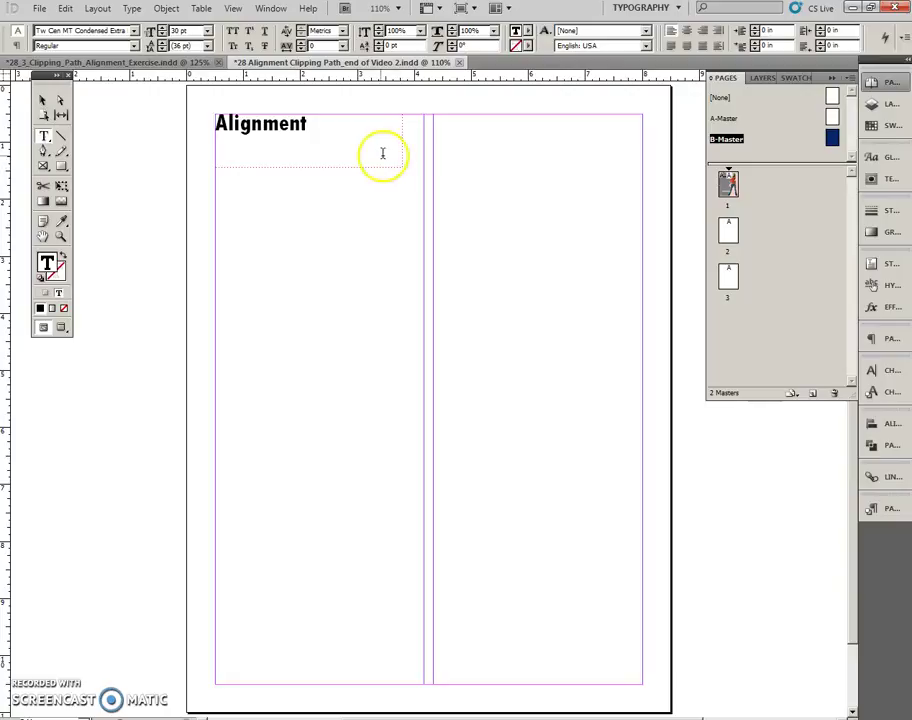
click(44, 101)
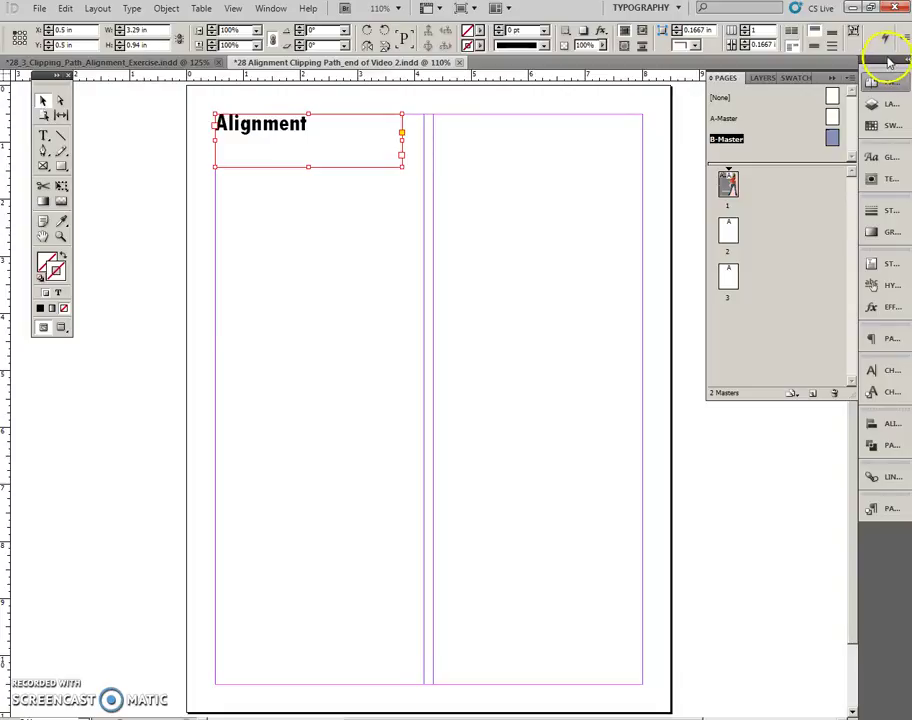
click(855, 33)
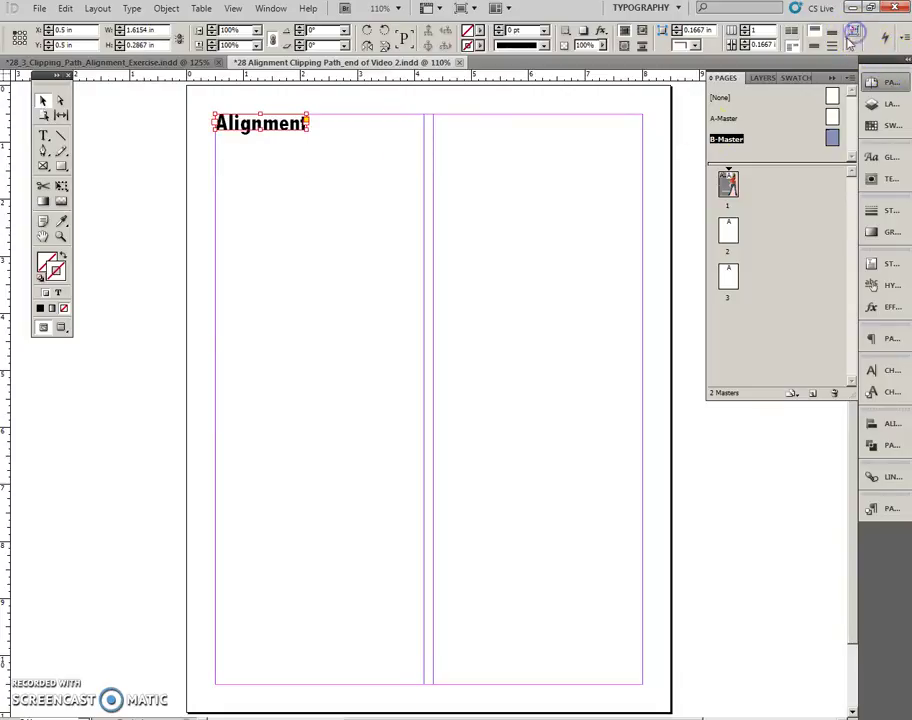
Draw a straight line with the Pen tool from the left margin to the right margin
click(360, 241)
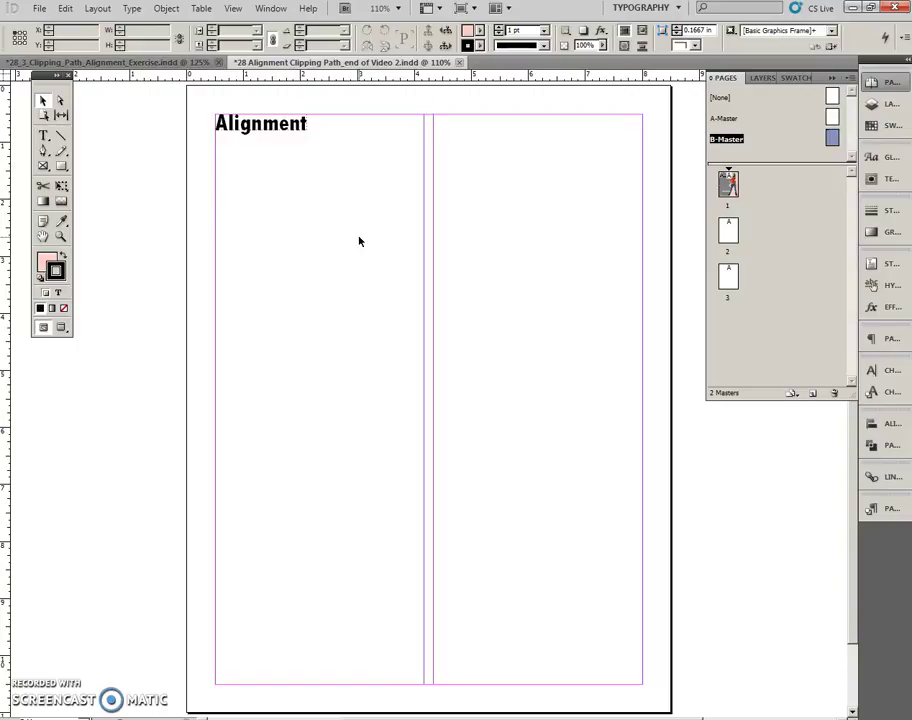
click(44, 152)
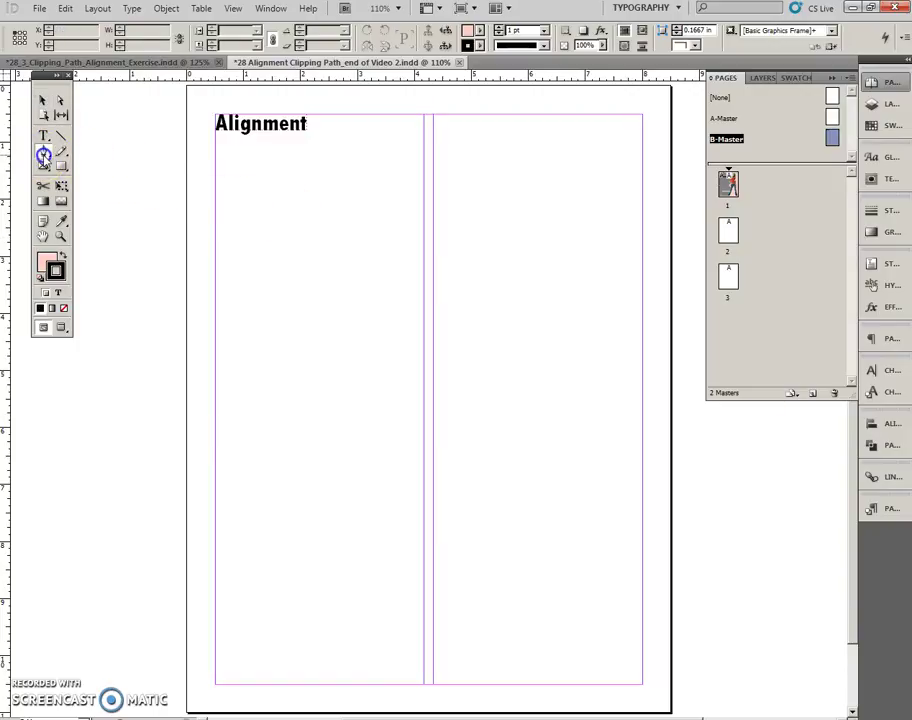
click(44, 152)
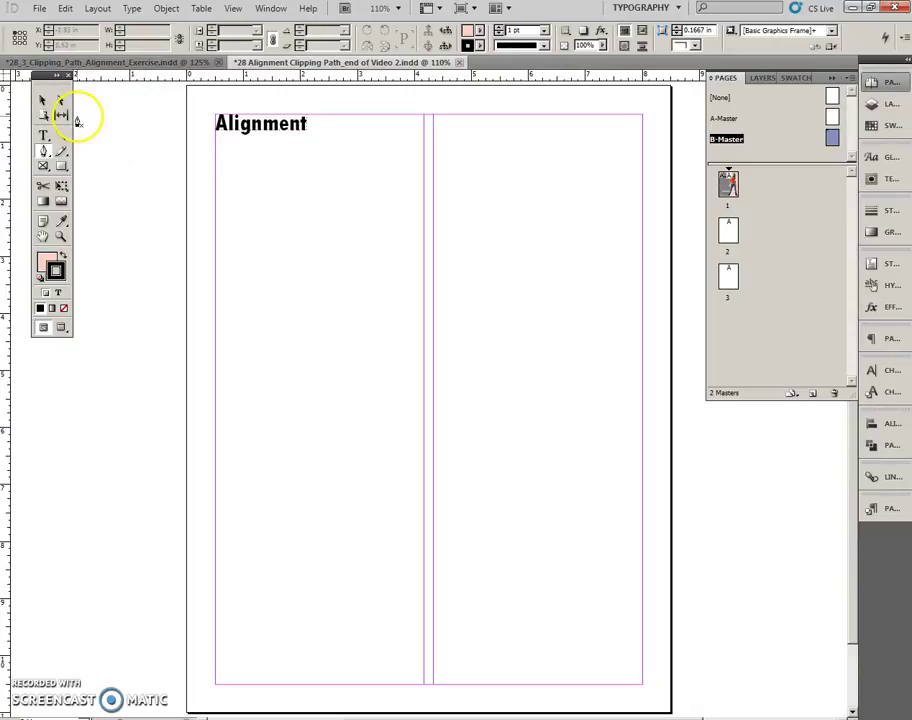
click(214, 140)
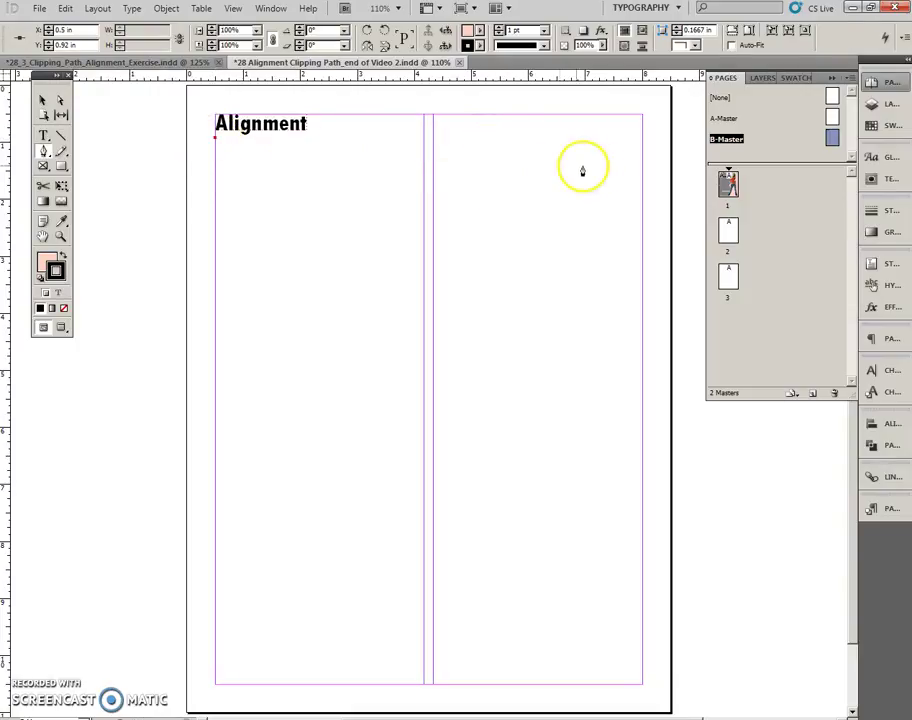
shift+click(643, 197)
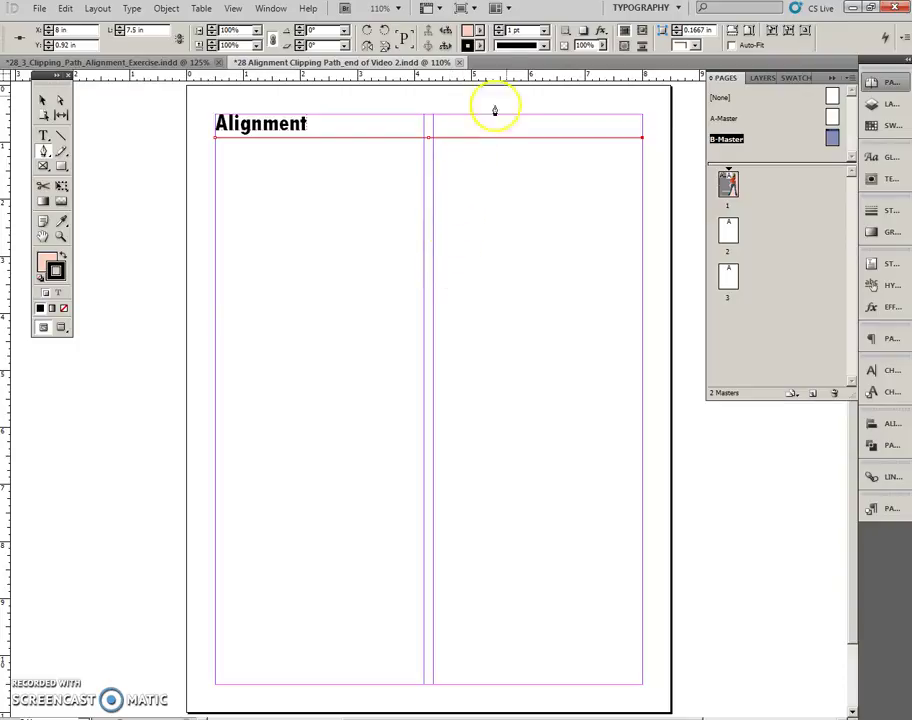
Make the line 4 pt Black and position it at Y 0.9722 in
click(544, 31)
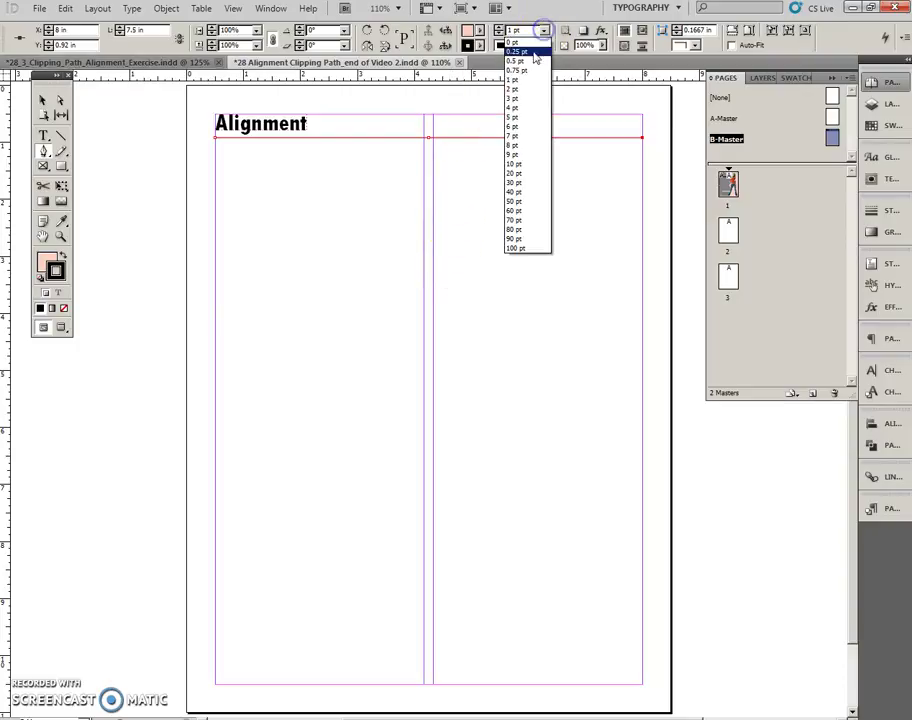
click(527, 108)
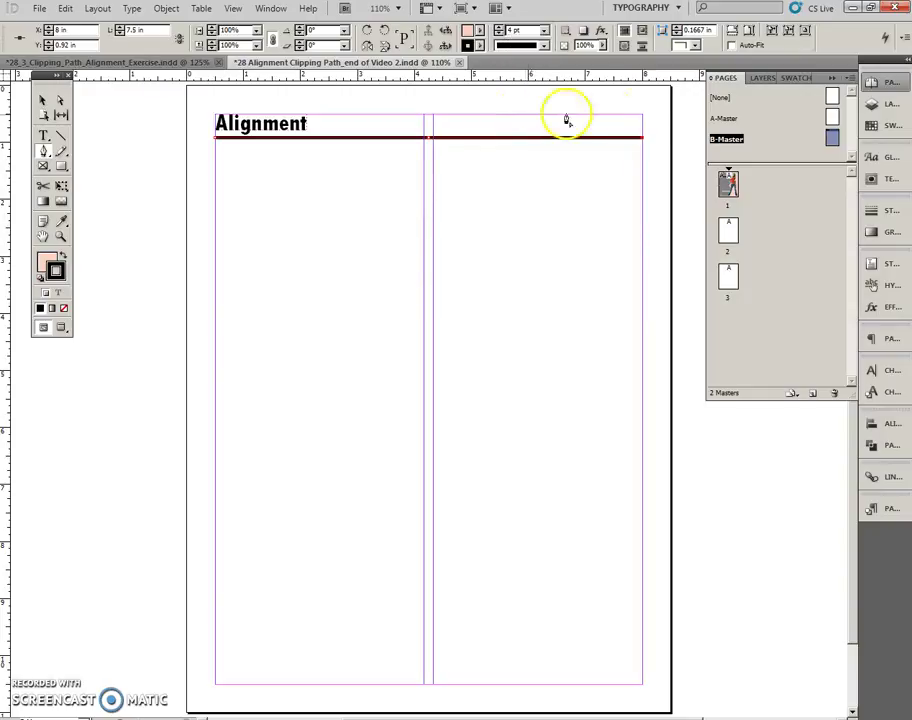
click(871, 127)
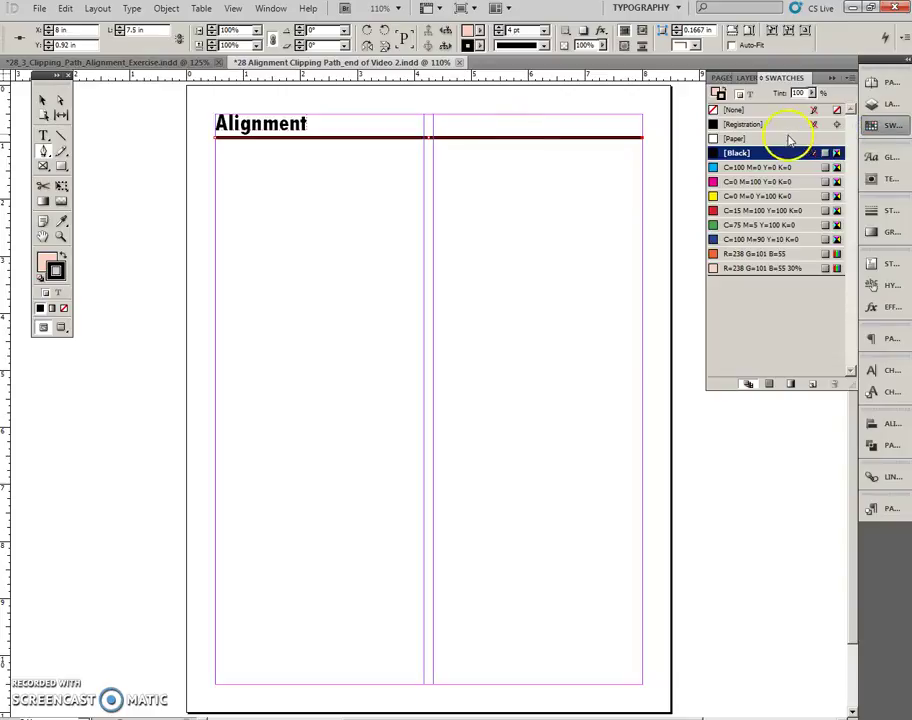
click(737, 155)
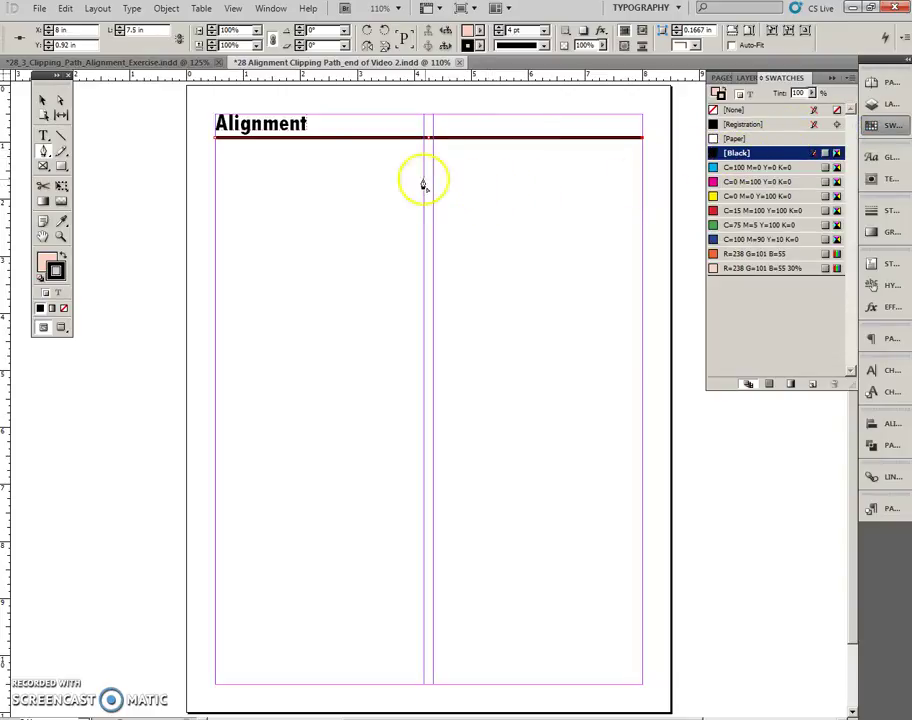
click(42, 101)
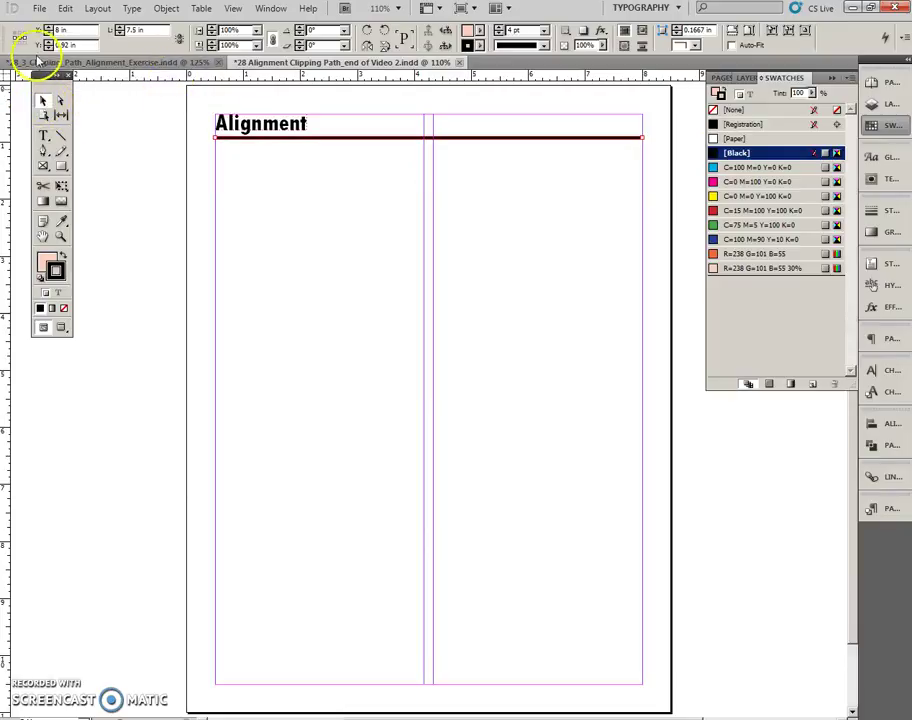
click(40, 45)
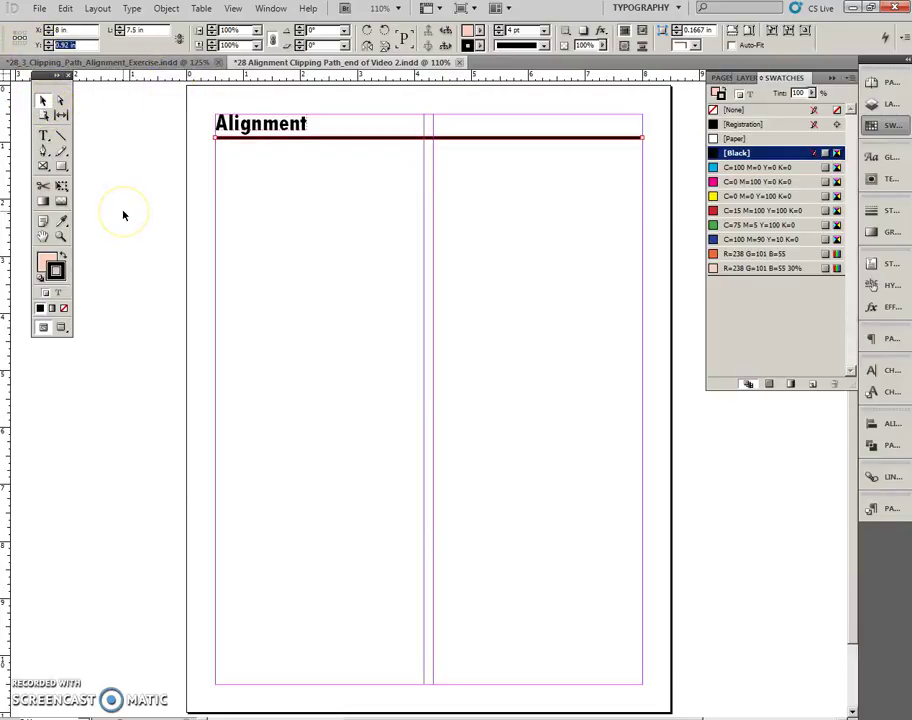
text(0.9722)
key(Return)
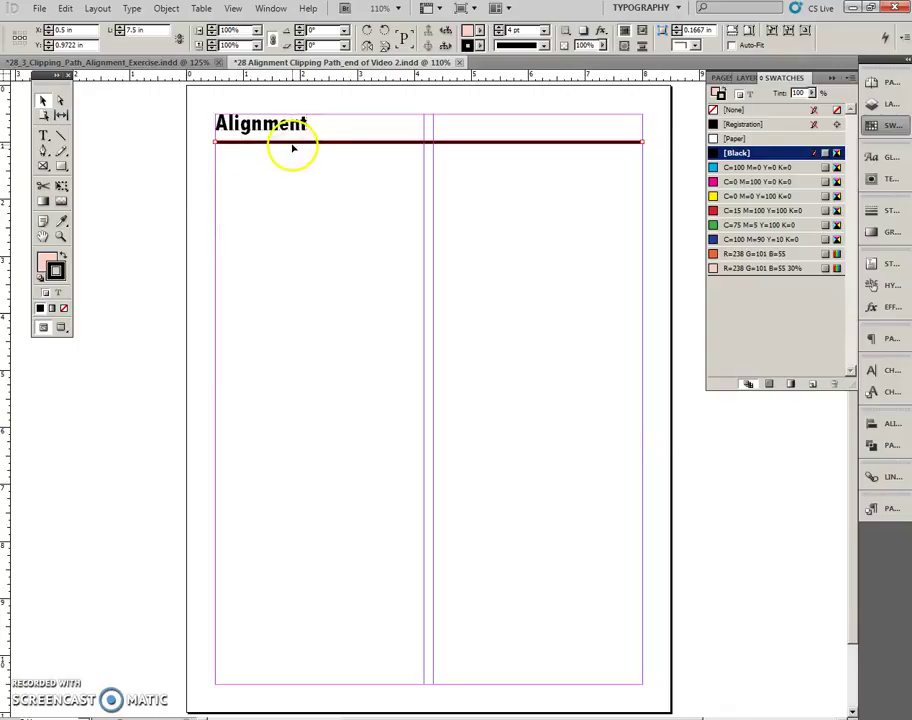
Place a second 4 pt black rule at Y 10 in, snapped to the left margin
drag(289, 143, 318, 164)
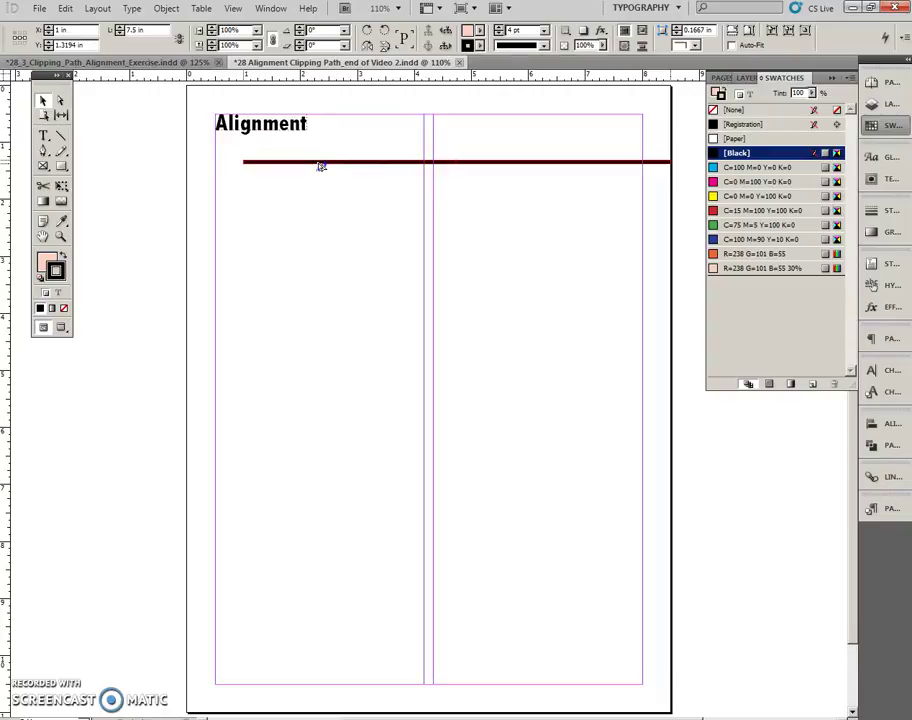
drag(321, 166, 279, 163)
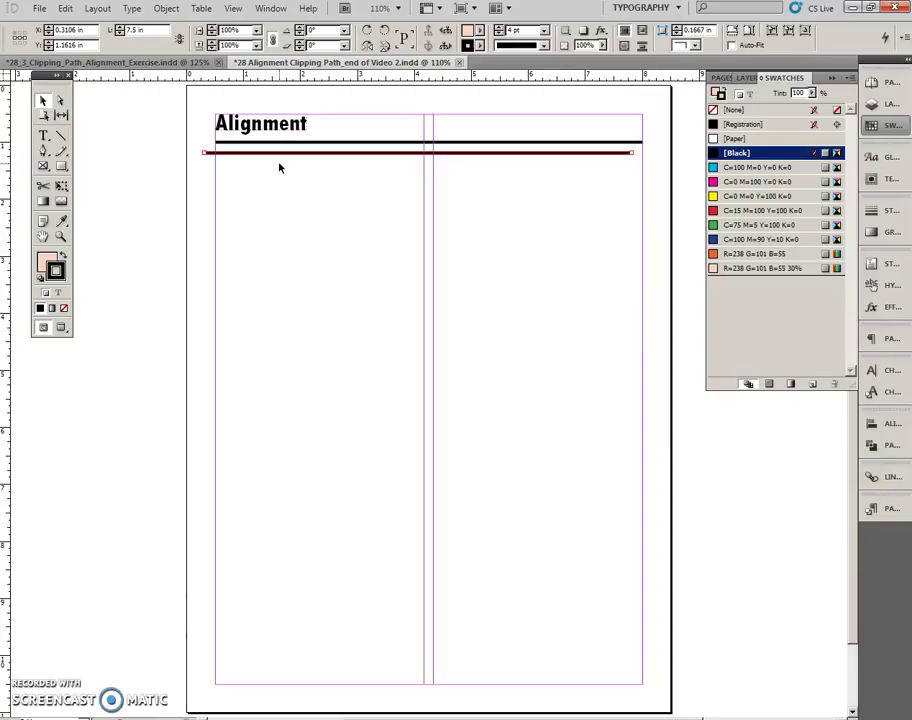
triple_click(45, 46)
text(10)
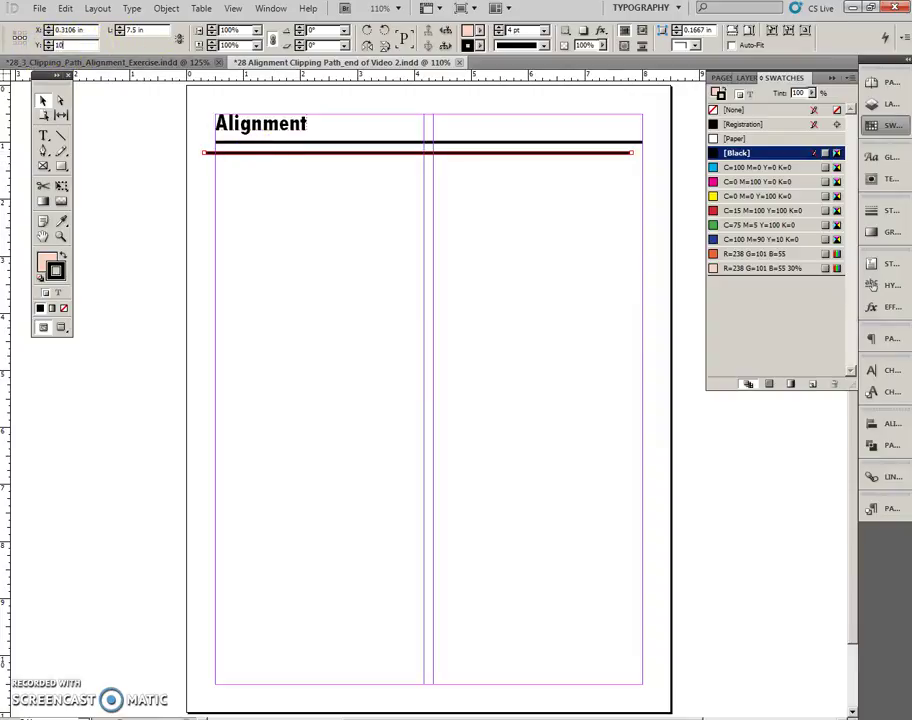
key(Return)
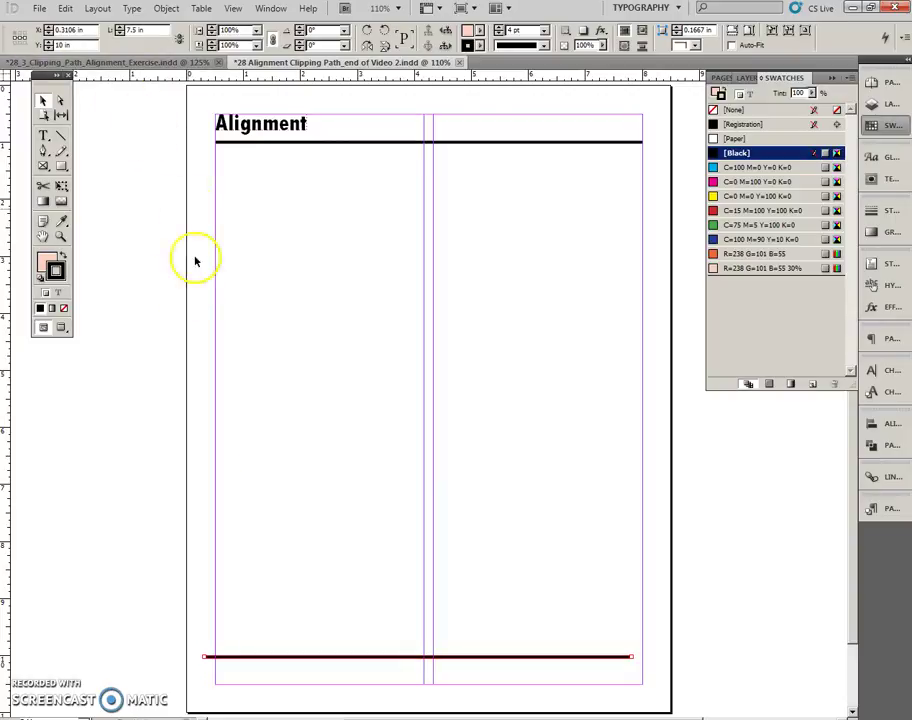
click(243, 658)
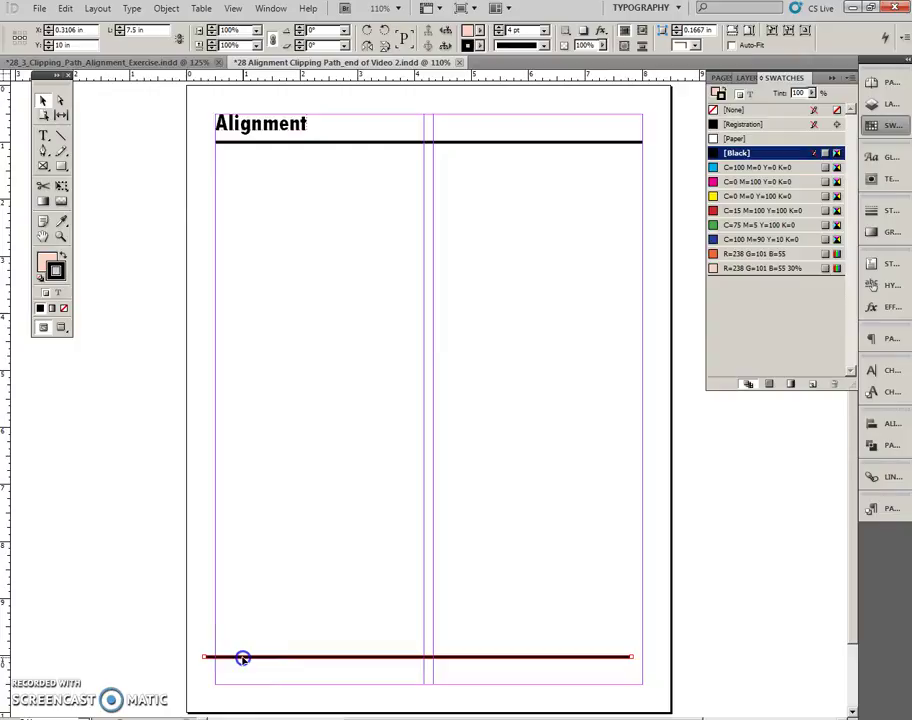
drag(243, 658, 252, 660)
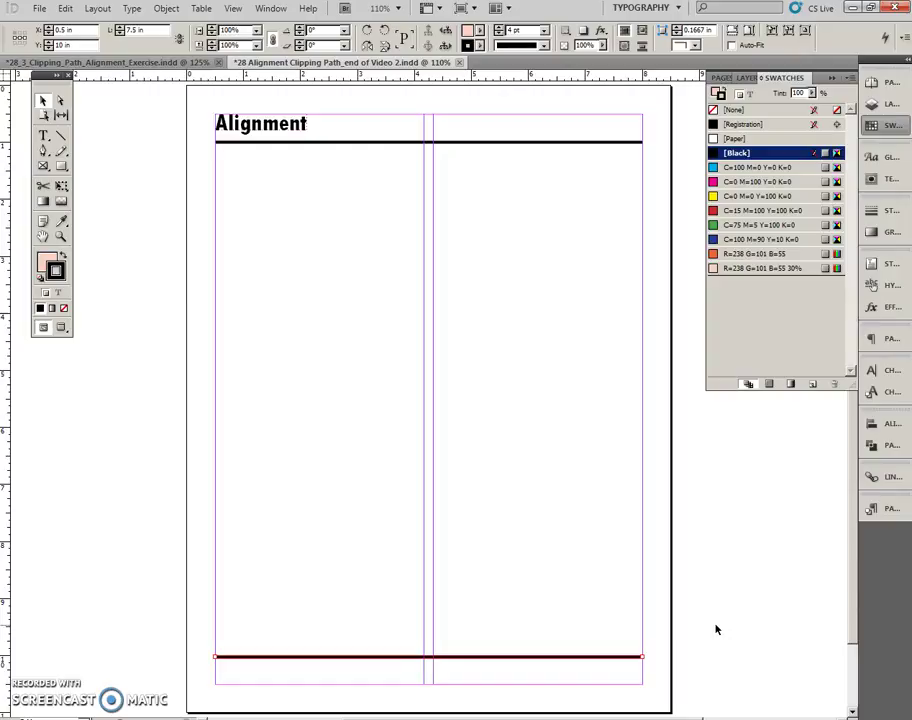
Draw a text frame along the page bottom and type 'Page'
click(108, 179)
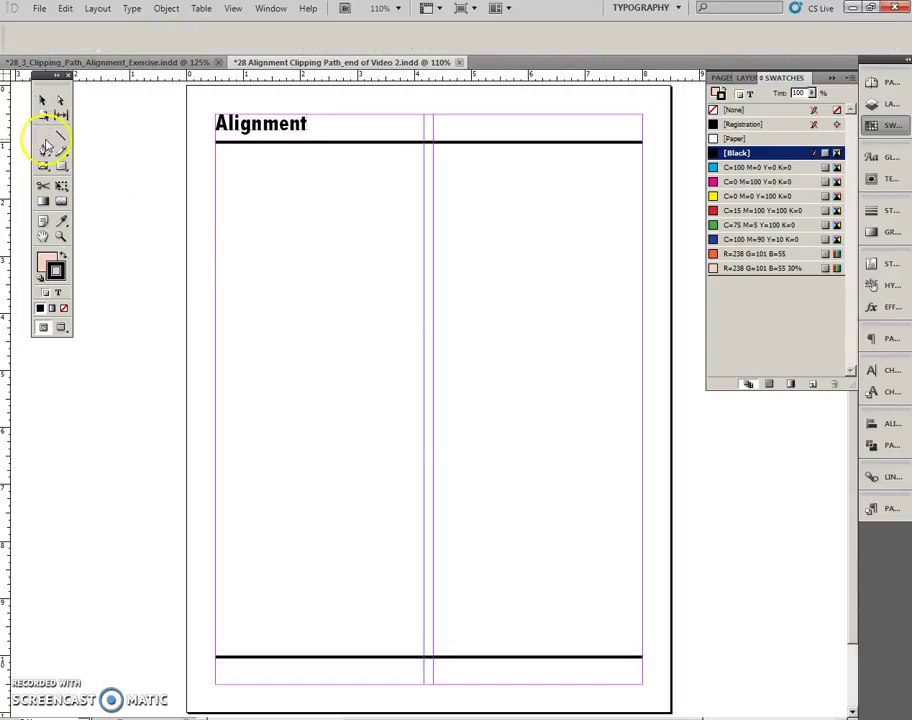
click(45, 147)
drag(212, 656, 640, 684)
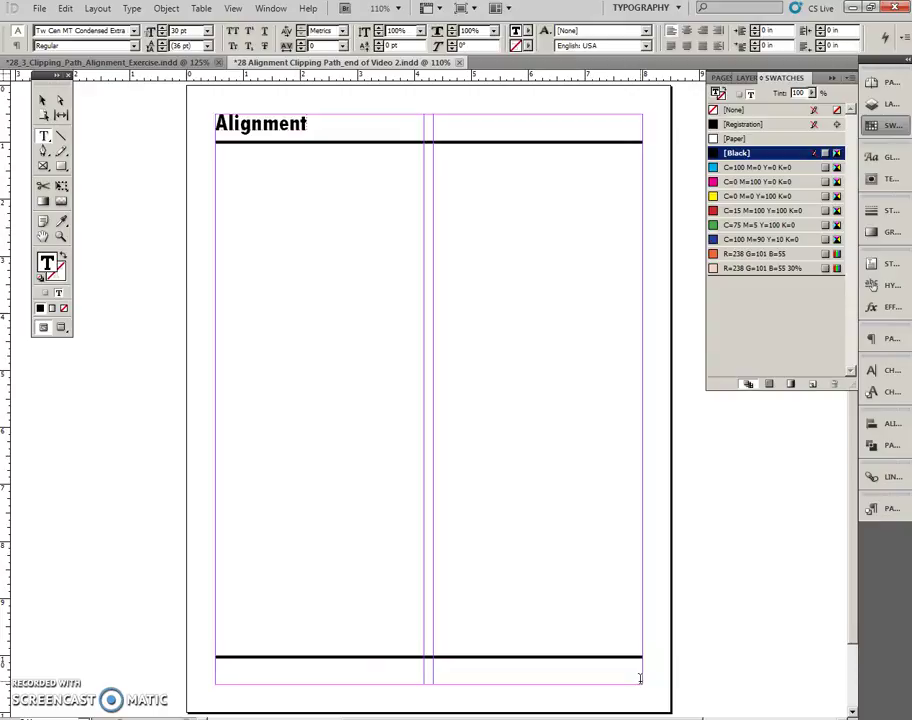
text(Page)
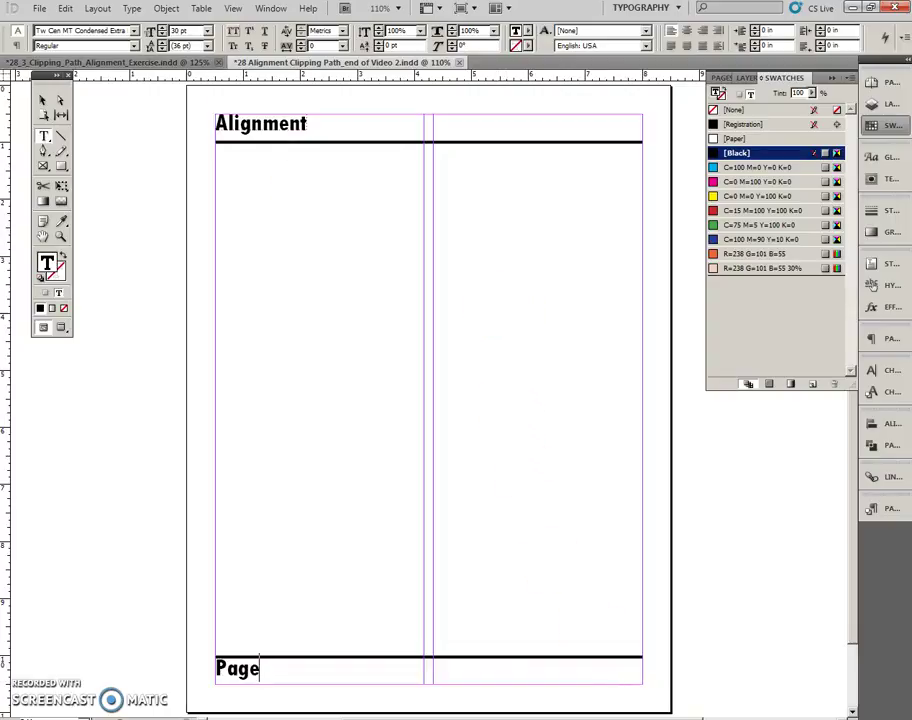
Insert an em space after 'Page', then a Current Page Number marker
click(142, 12)
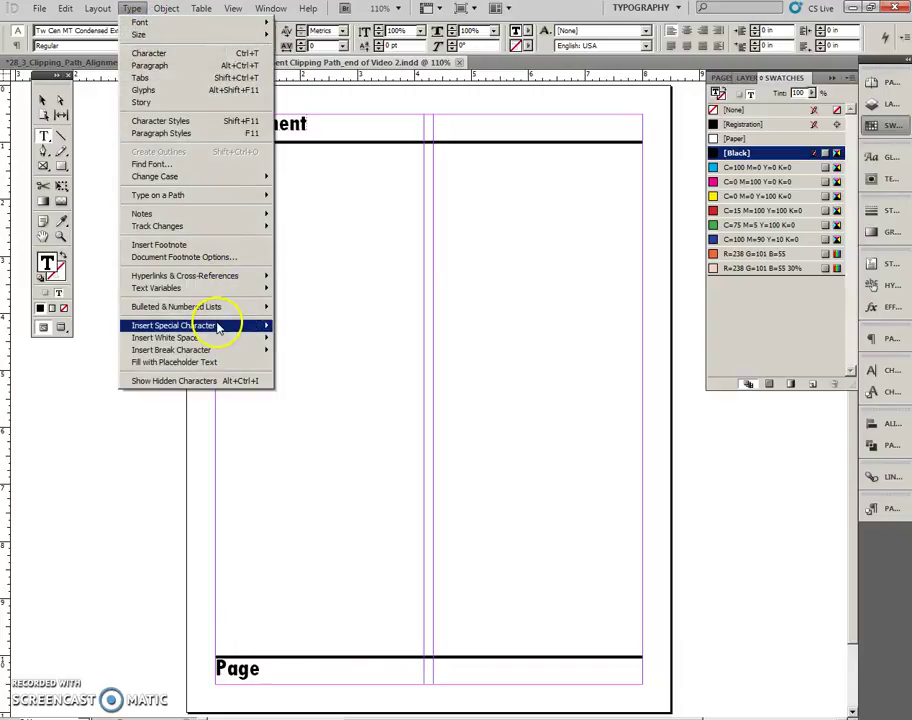
mouse_move(218, 327)
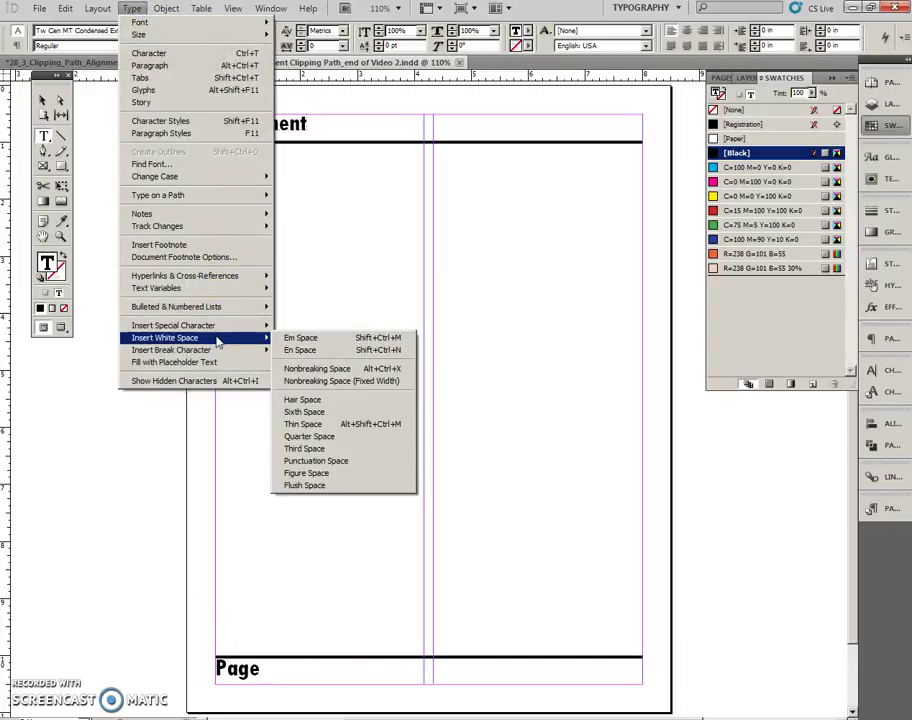
click(308, 338)
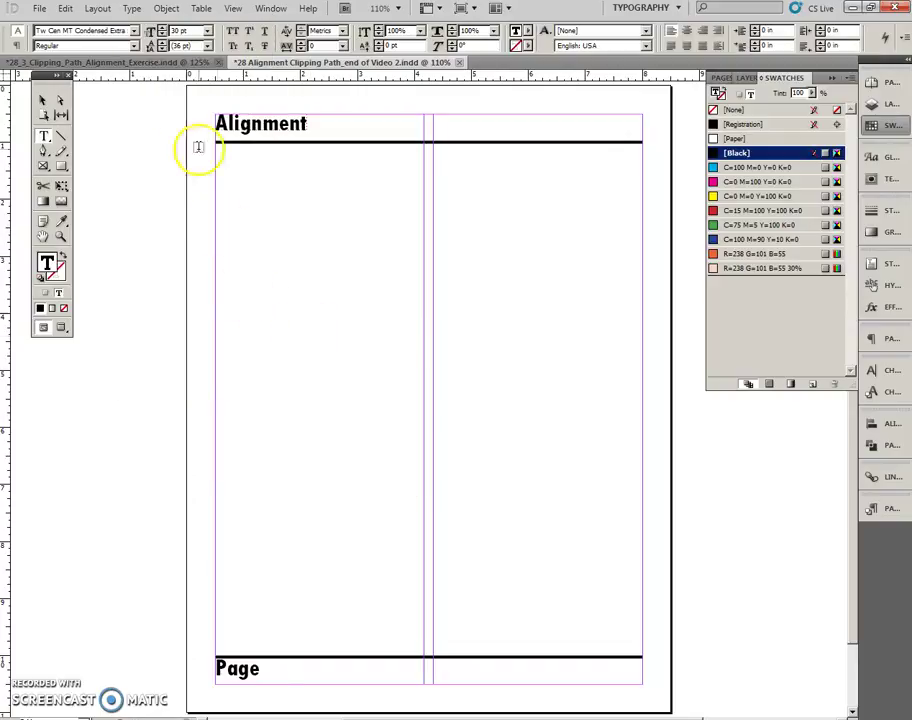
click(131, 10)
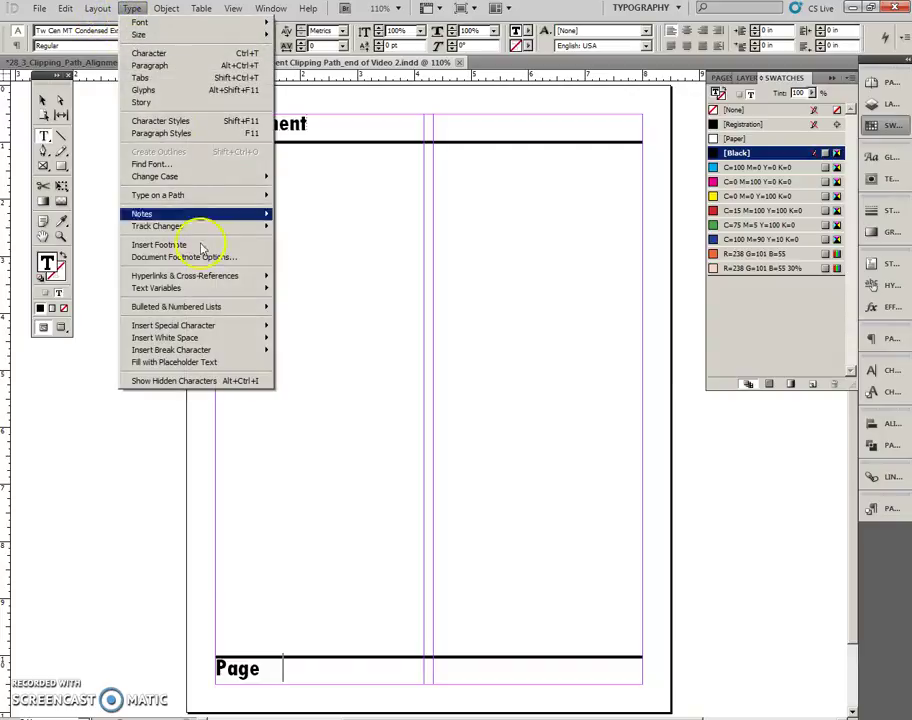
mouse_move(230, 332)
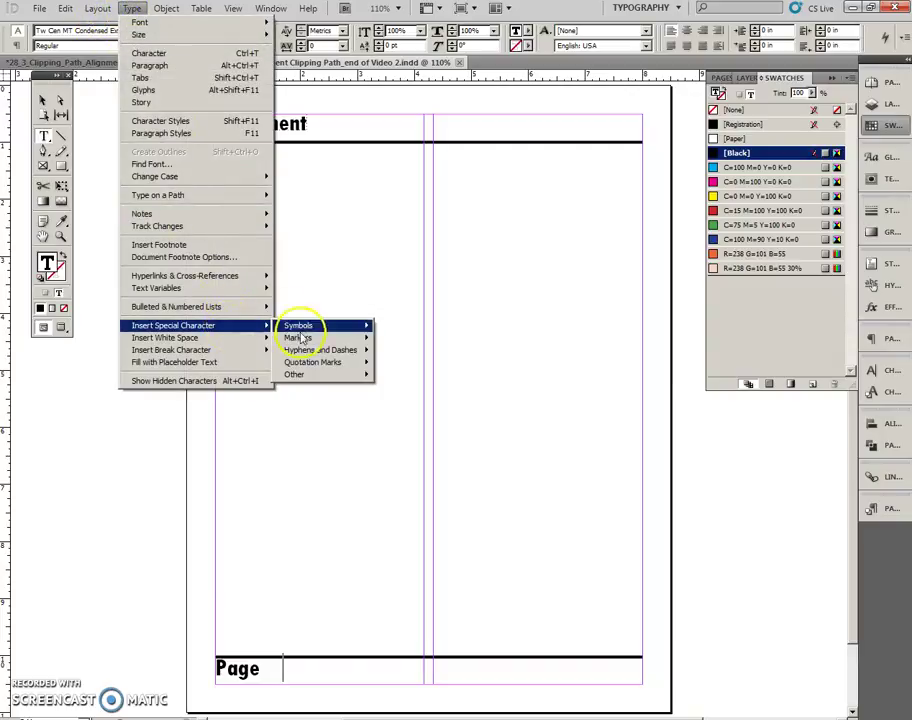
mouse_move(360, 338)
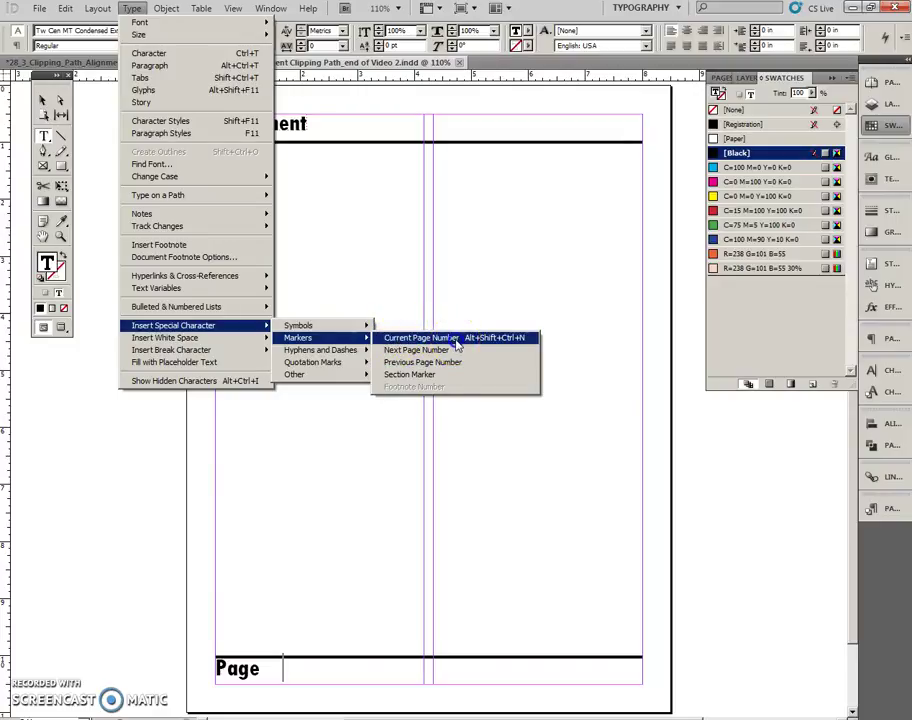
click(456, 339)
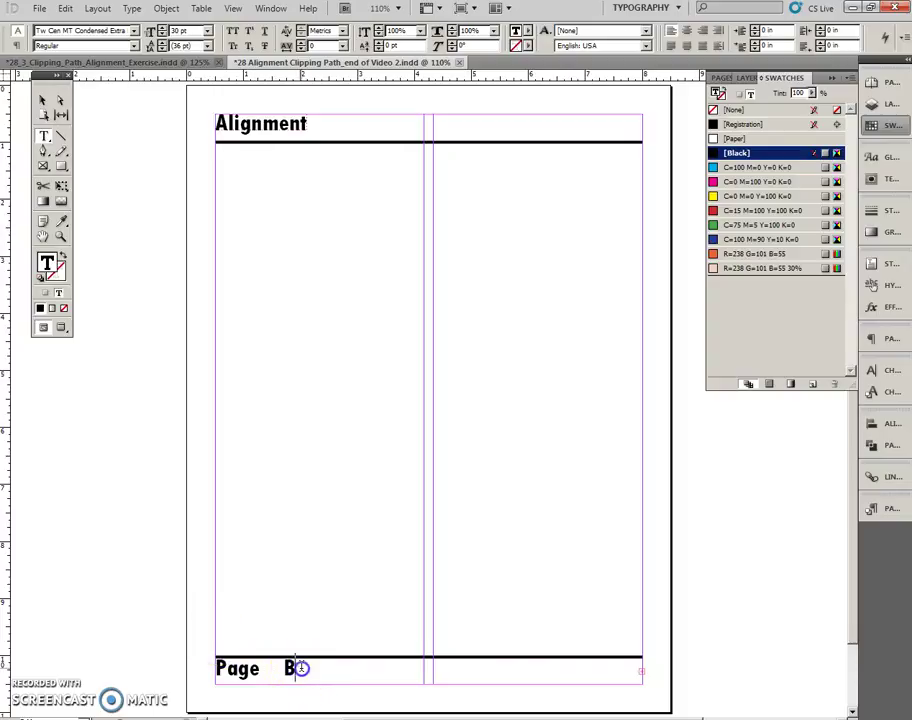
Set the footer's 'Page B' text to 12 pt
drag(297, 670, 212, 662)
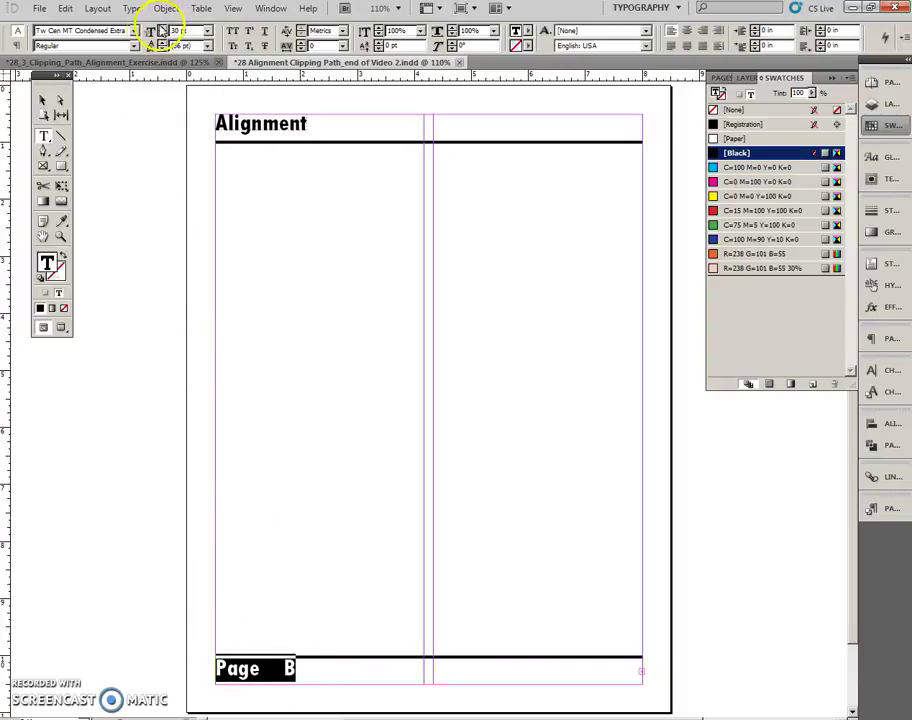
click(149, 32)
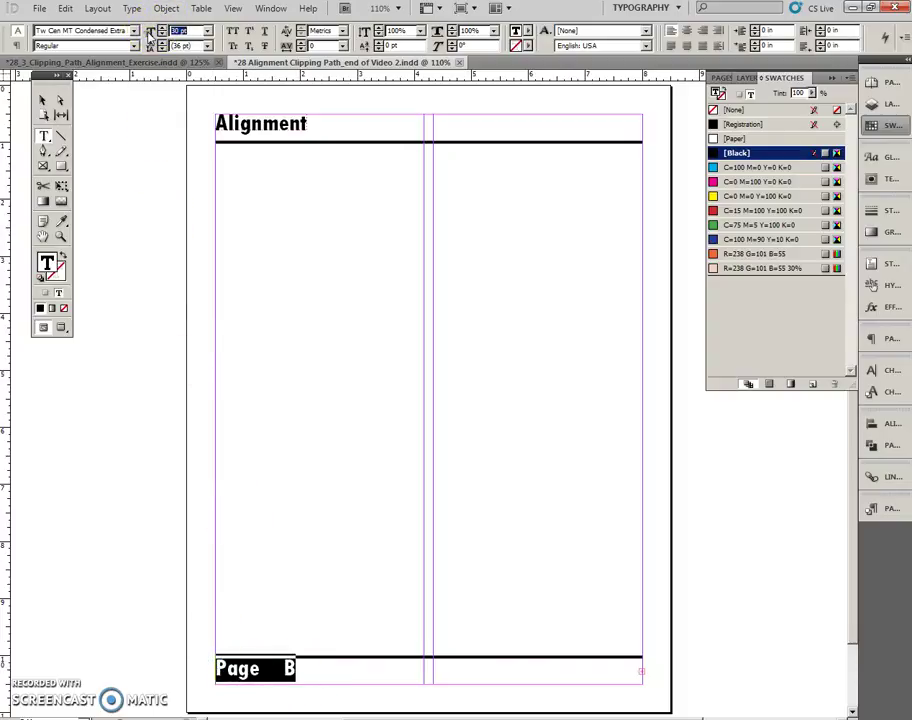
text(12)
key(Return)
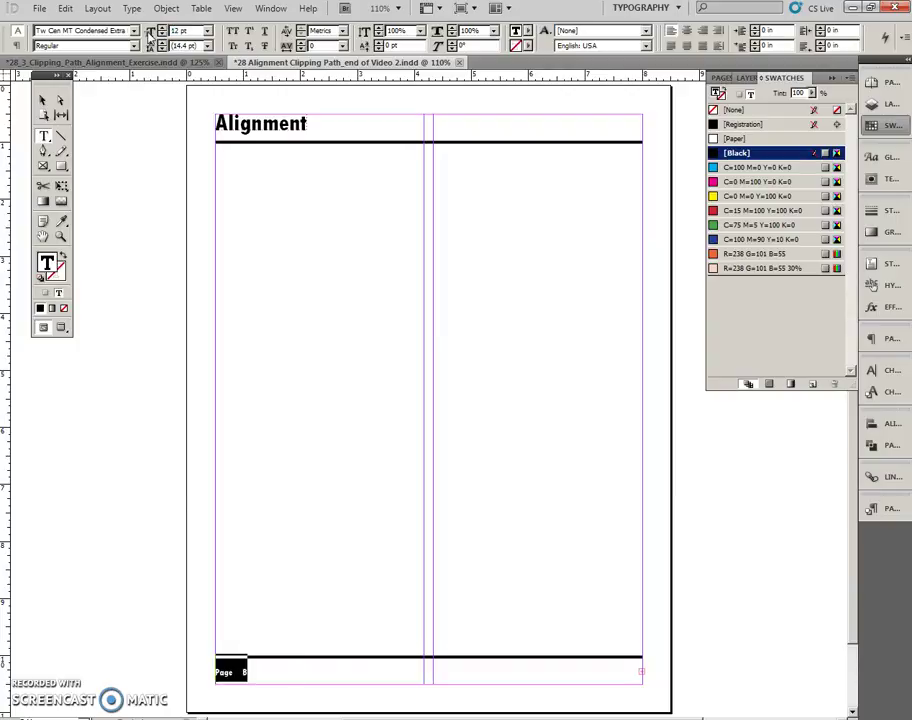
Enlarge the footer frame to reveal the author name line and set it to 12 pt
click(44, 101)
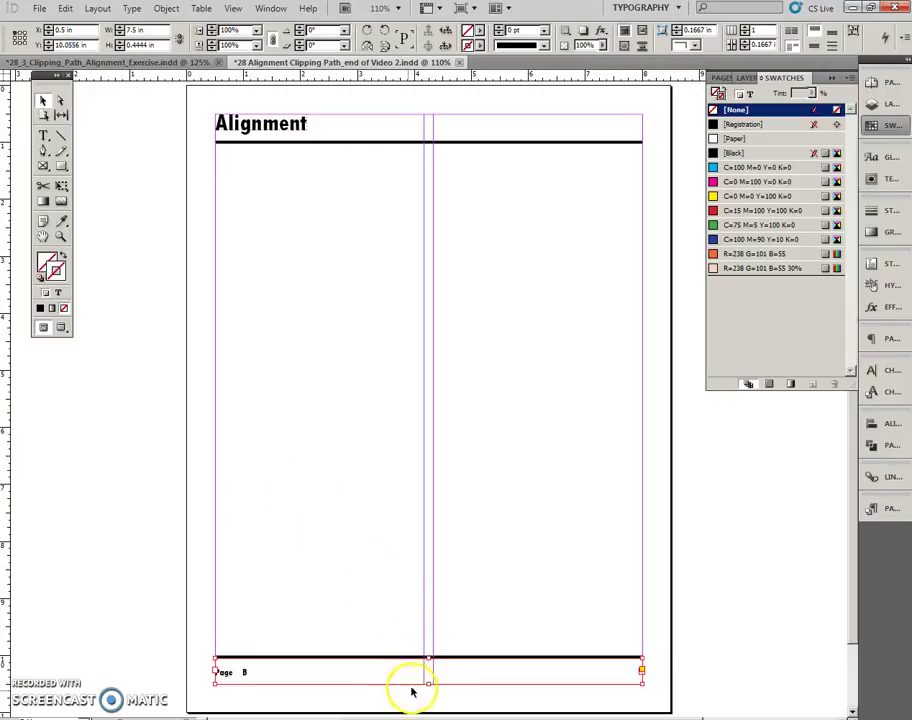
drag(428, 685, 428, 703)
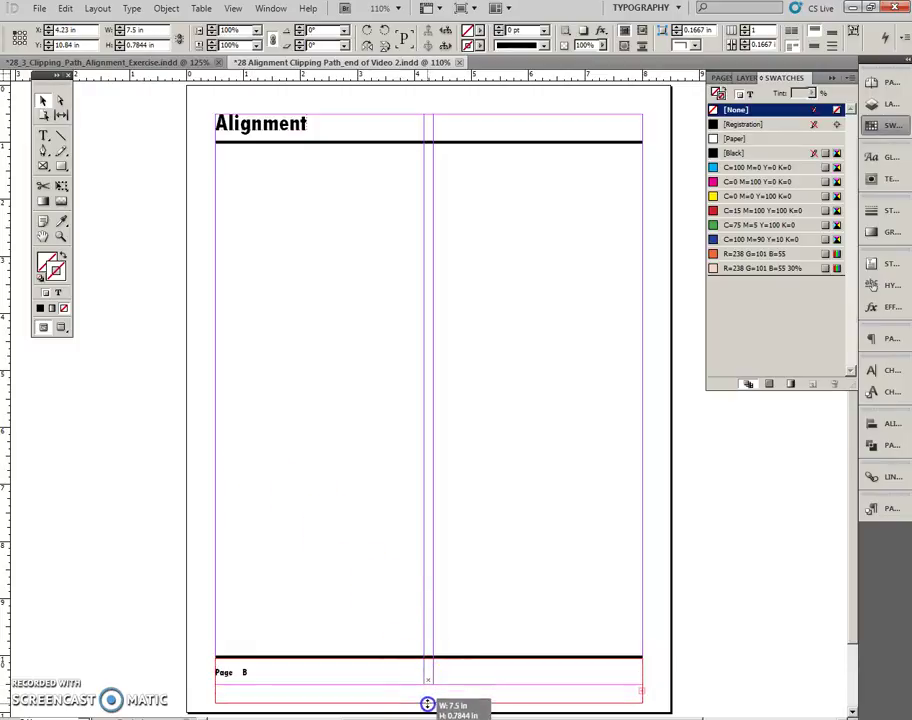
mouse_move(430, 658)
mouse_down()
mouse_move(428, 622)
mouse_move(428, 651)
mouse_up()
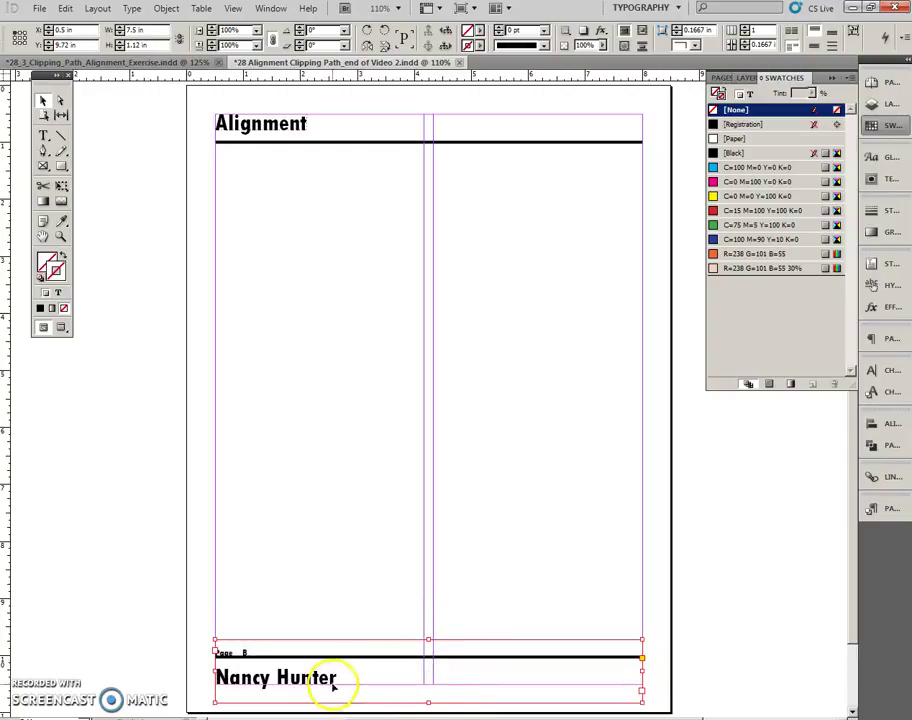
double_click(336, 679)
drag(340, 679, 215, 680)
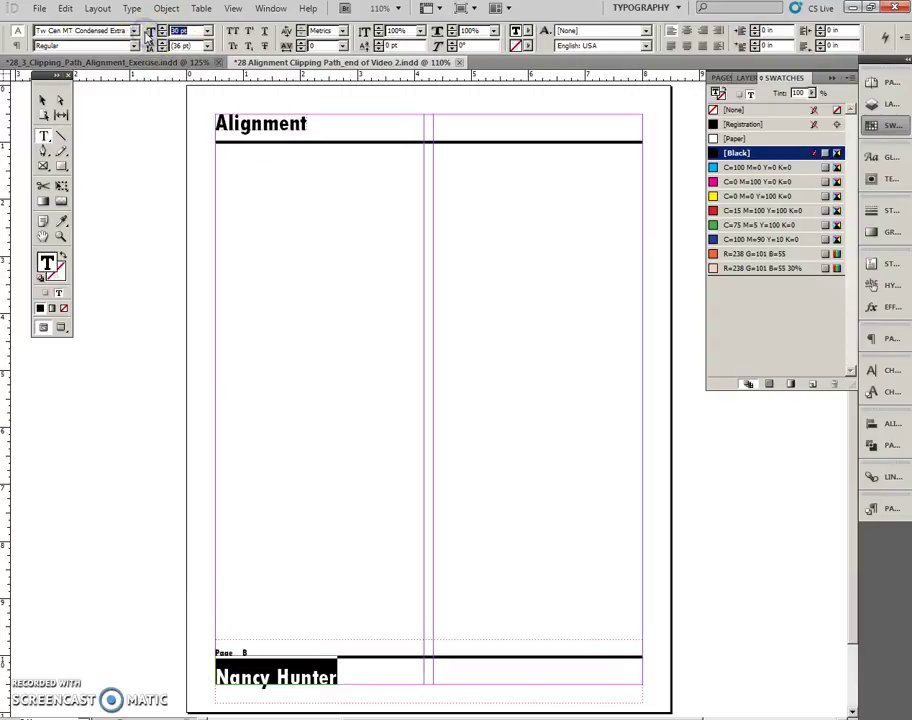
text(12)
key(Return)
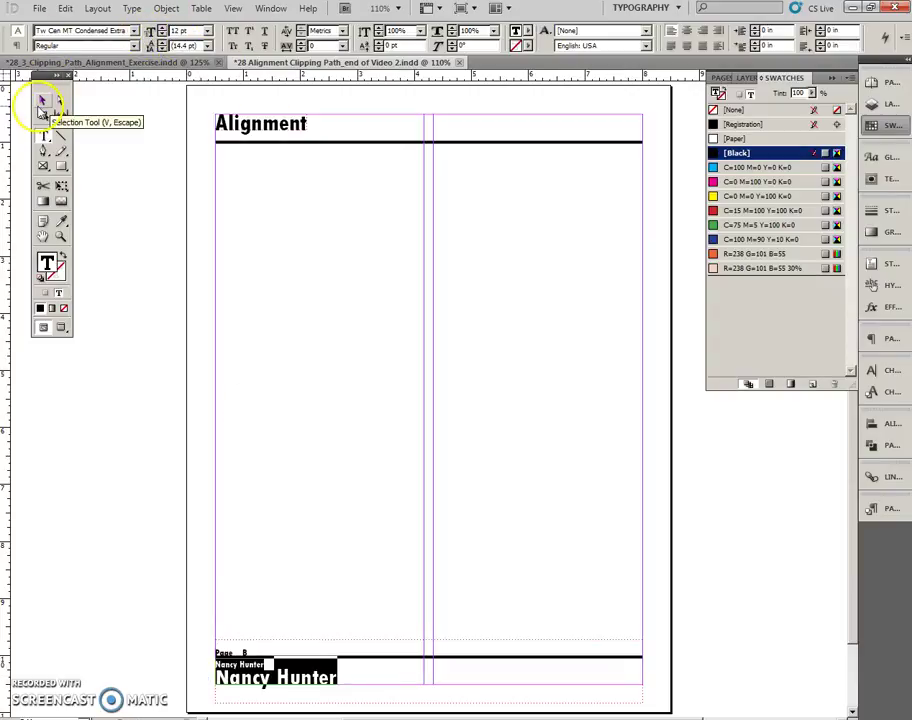
Delete and restore the author name with undo, then reselect the footer frame
key(BackSpace)
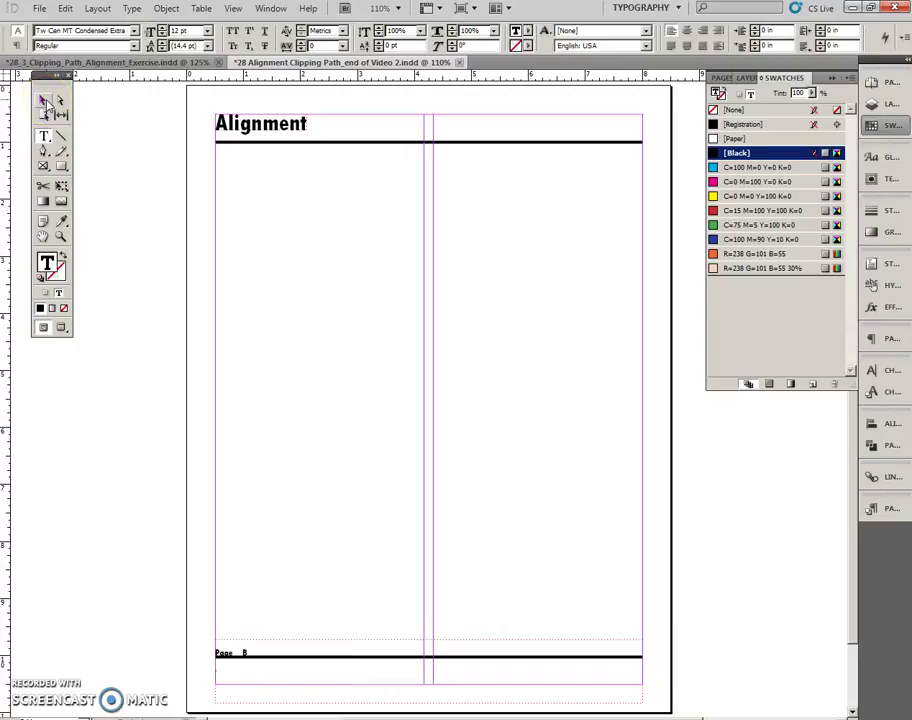
scroll(275, 500, down, 2)
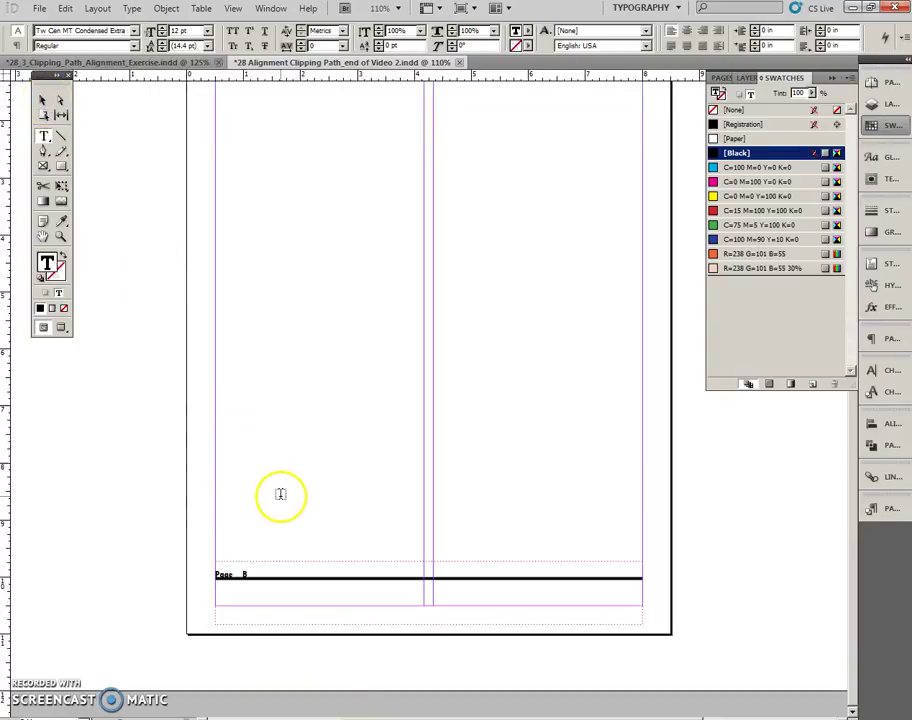
key(ctrl+z)
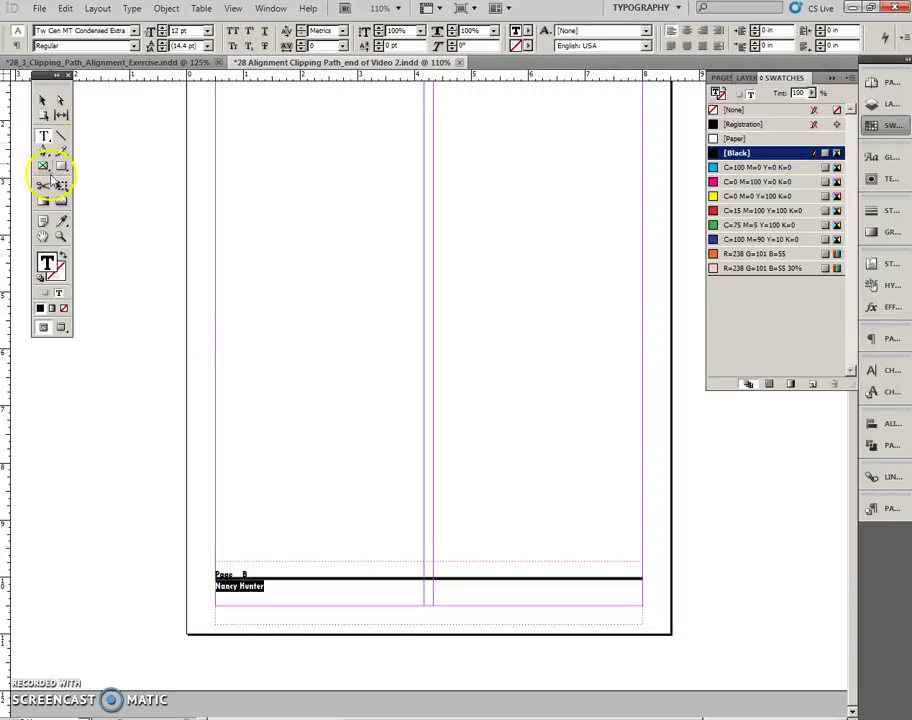
click(43, 100)
click(80, 480)
click(222, 590)
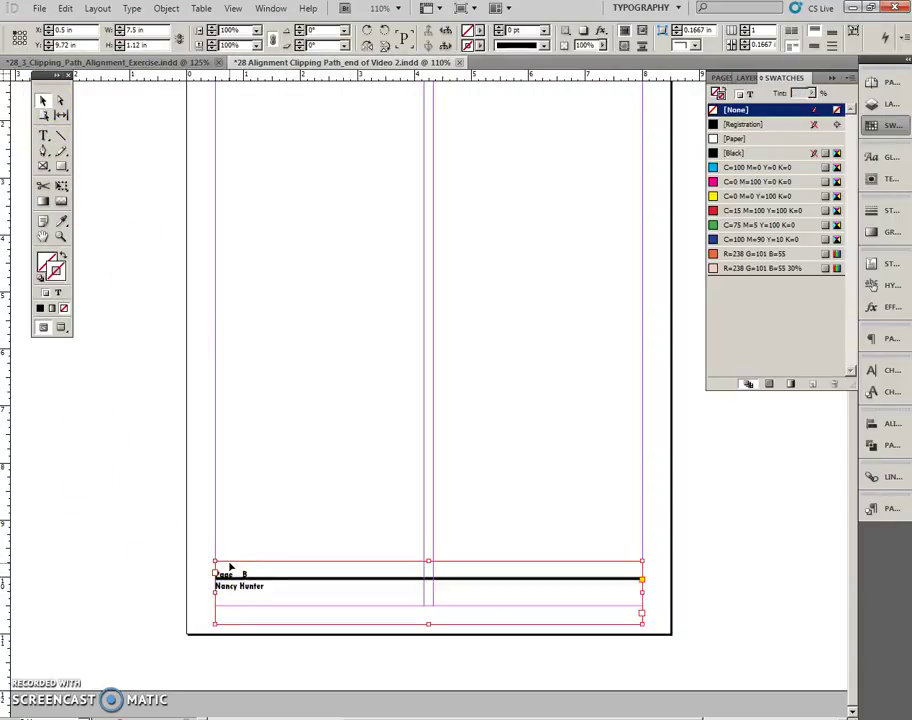
Fit the footer frame to its text and nudge it up to Y 9.9167 in
drag(229, 566, 230, 582)
click(116, 614)
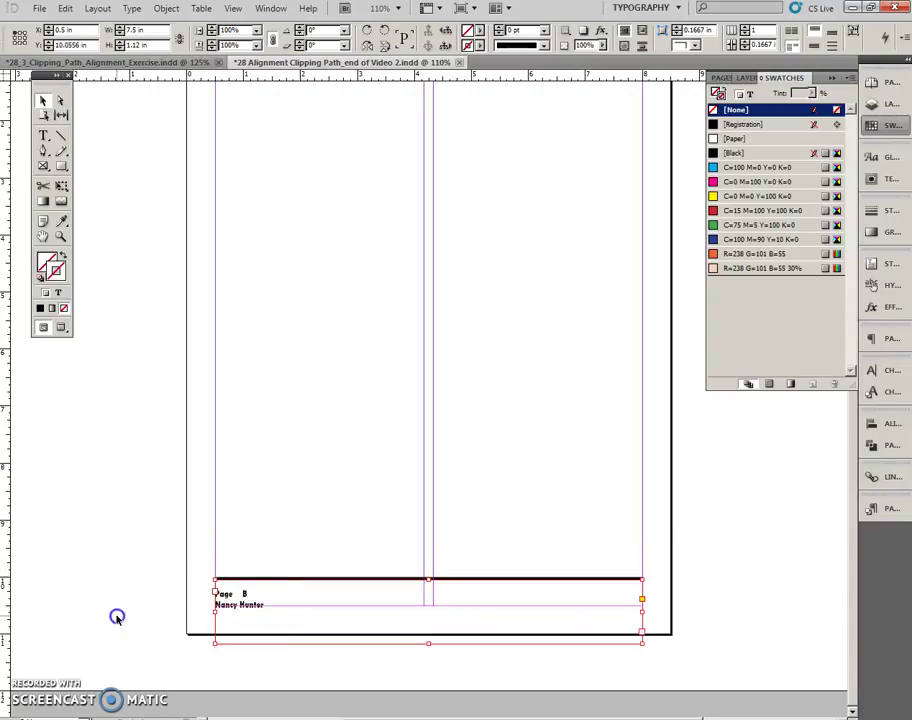
click(222, 598)
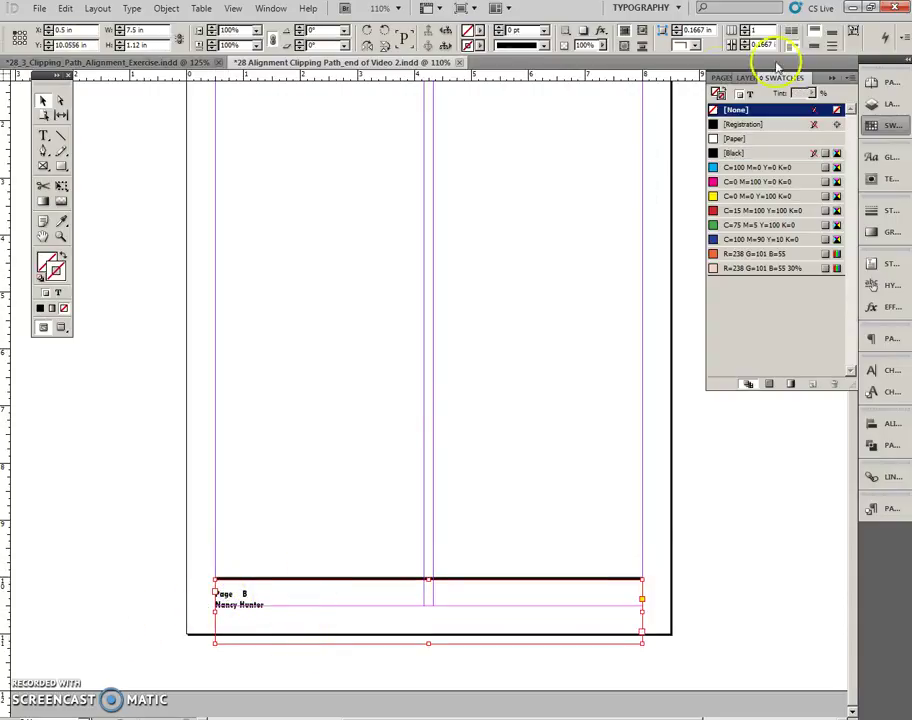
click(855, 32)
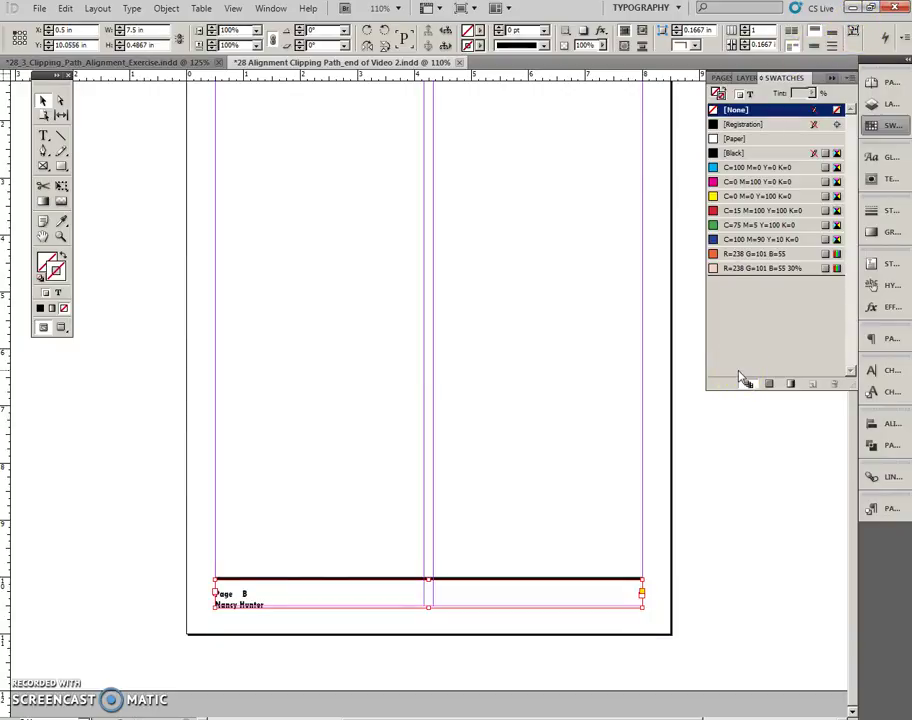
key(Up)
key(Up)
key(Up)
key(Up)
key(Up)
key(Up)
key(Up)
key(Up)
key(Up)
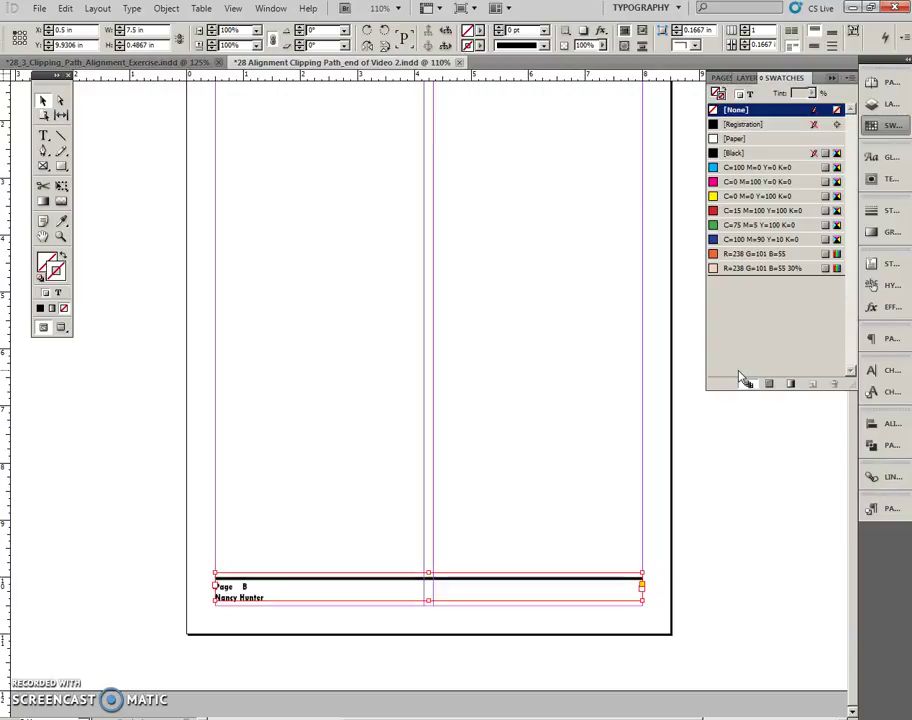
click(136, 512)
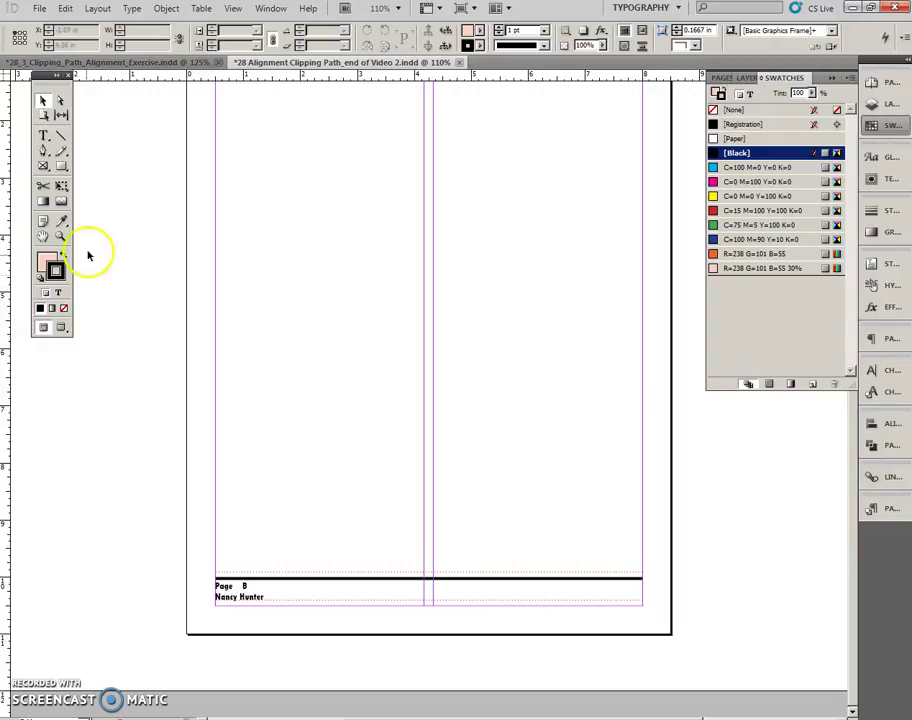
Drag a horizontal guide from the top ruler and set it to Y 1.125 in
drag(147, 73, 152, 148)
click(38, 45)
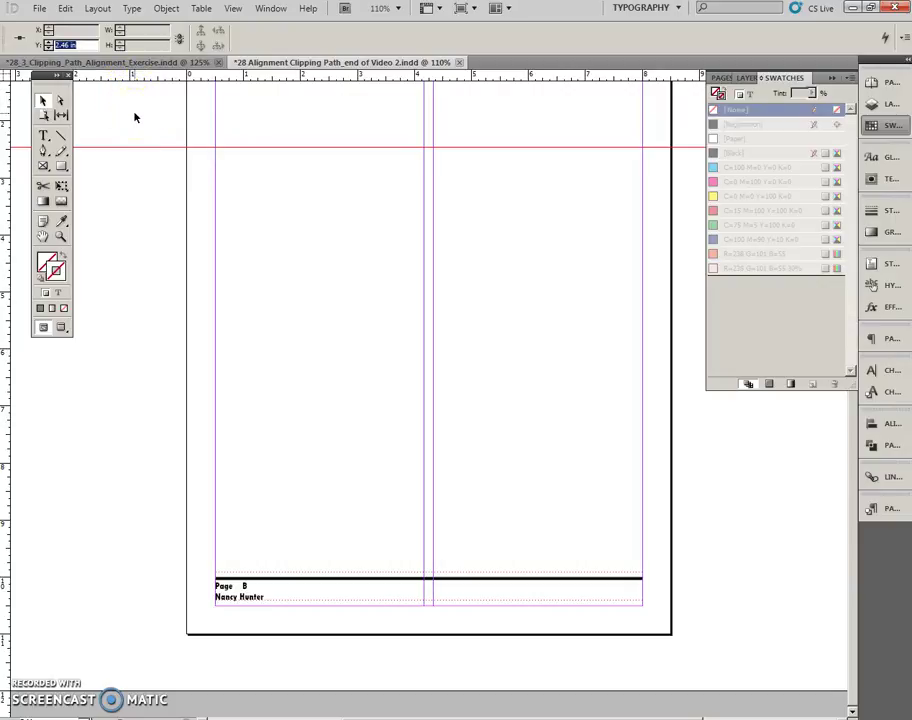
text(1.125)
key(Return)
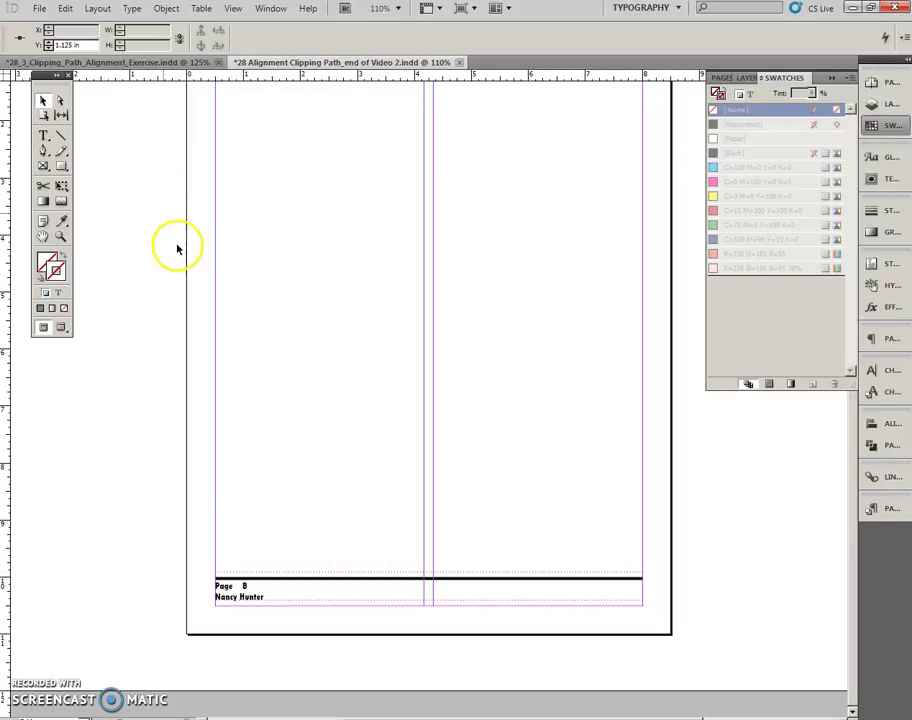
scroll(177, 245, up, 3)
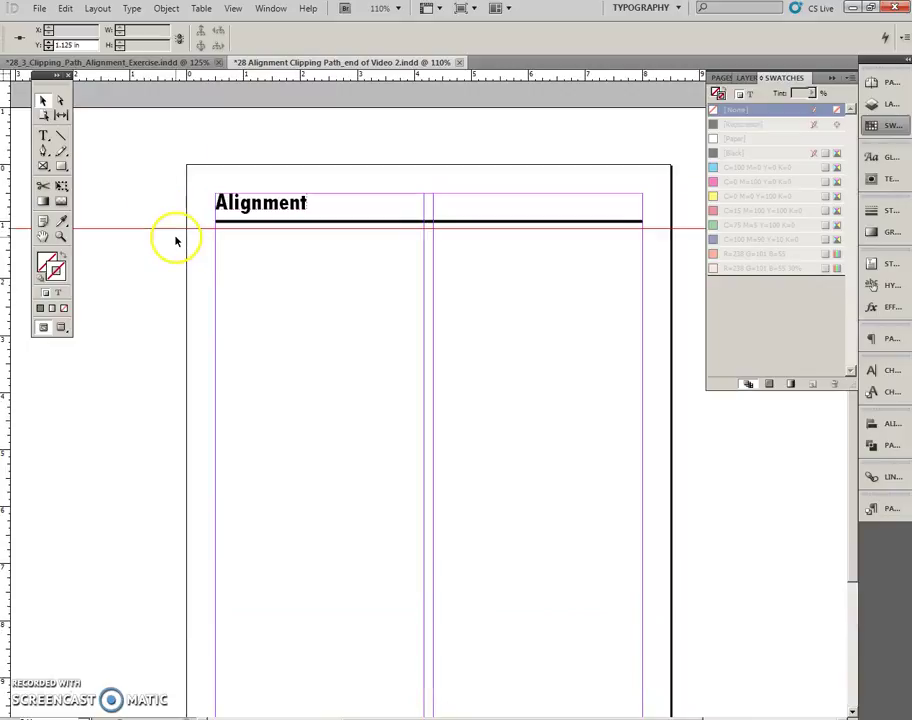
click(157, 299)
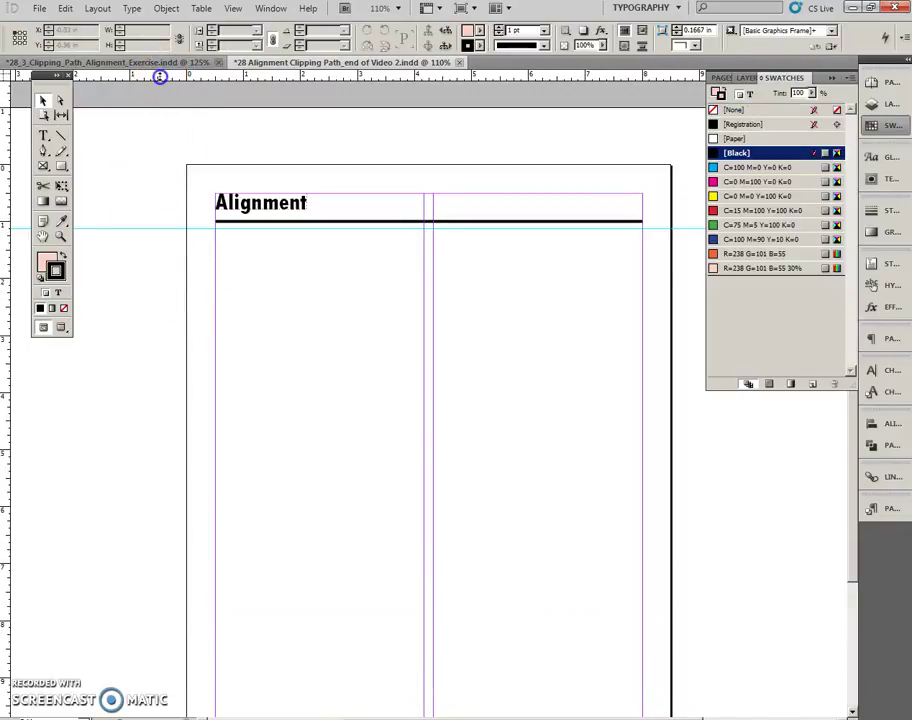
Add a second horizontal guide at Y 9.875 in
drag(159, 75, 136, 292)
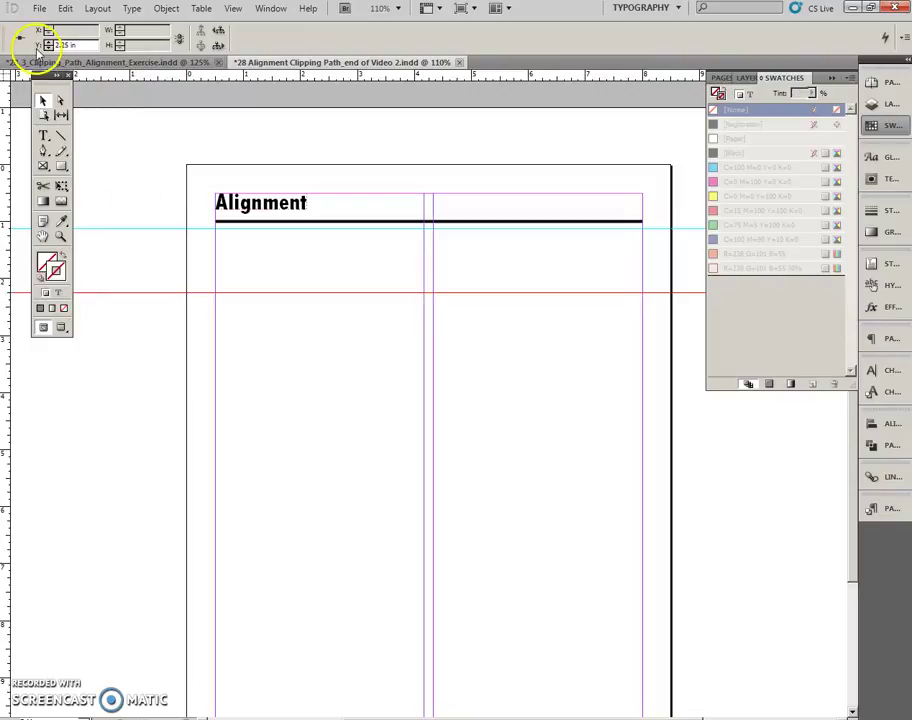
click(37, 46)
text(9)
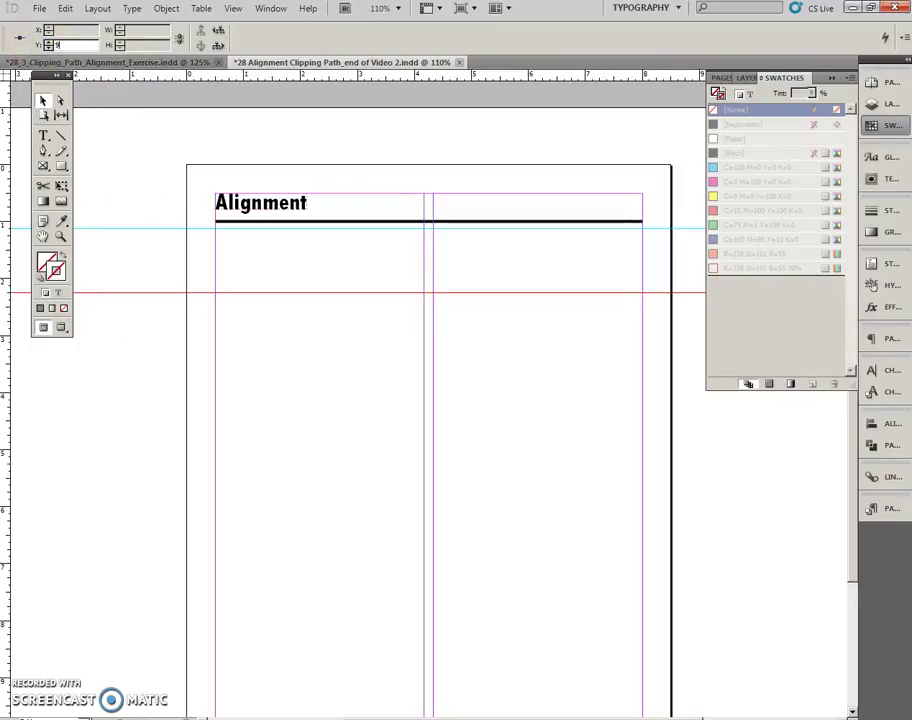
text(.875)
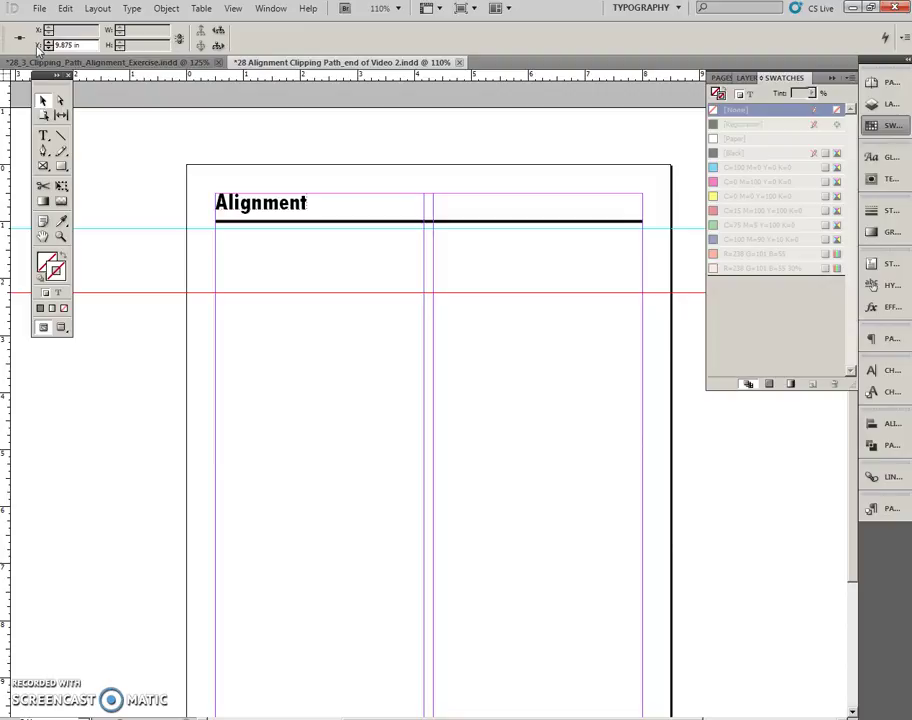
key(Return)
scroll(193, 456, down, 3)
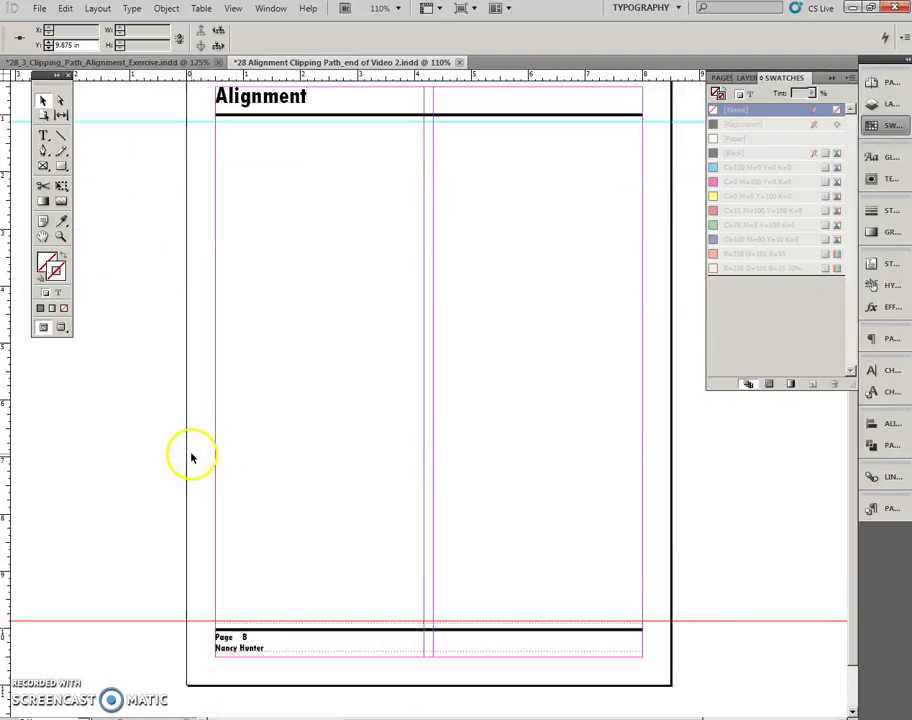
click(157, 393)
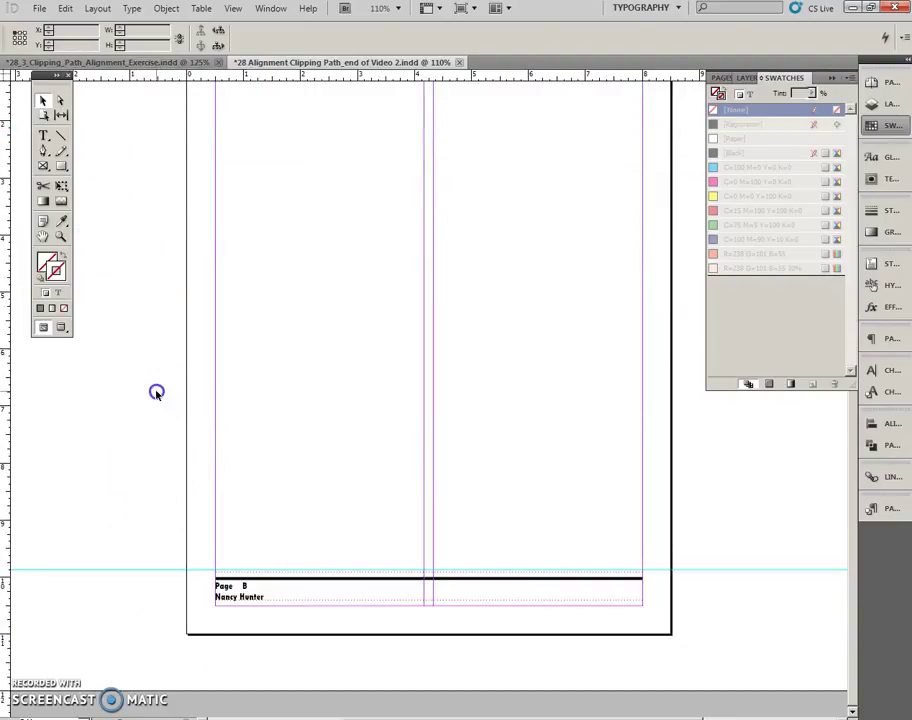
scroll(141, 396, up, 1)
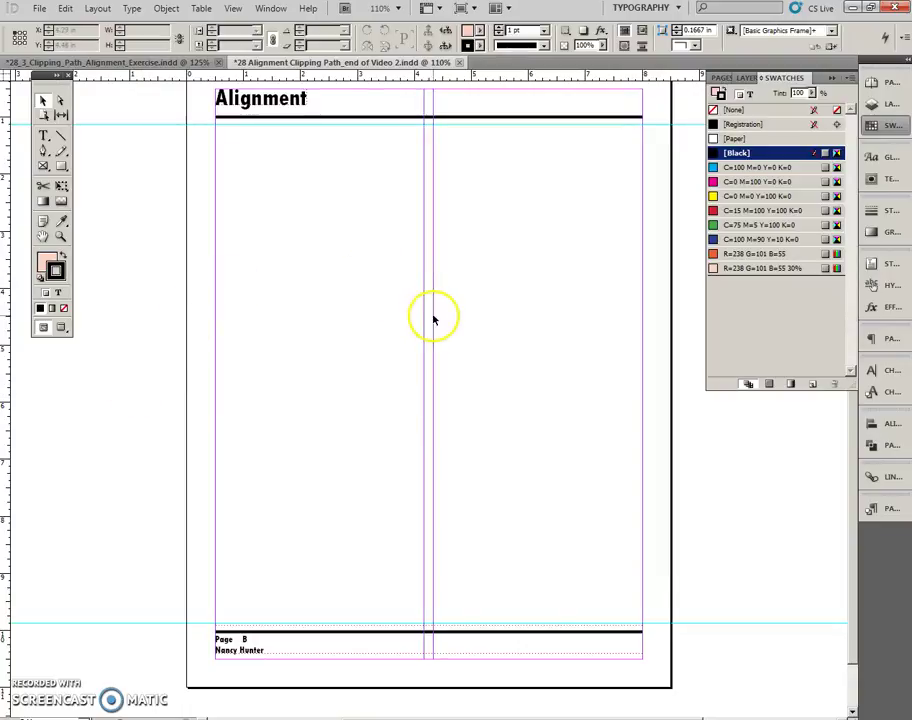
Drag B-Master onto the page 2 and page 3 thumbnails, then zoom to 100%
scroll(476, 324, up, 1)
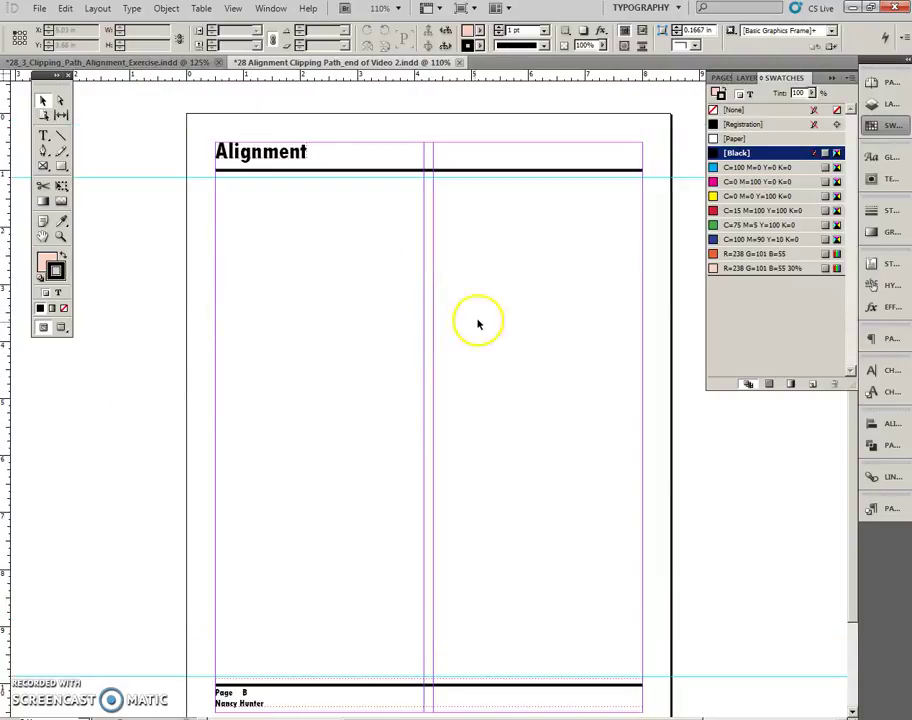
click(872, 83)
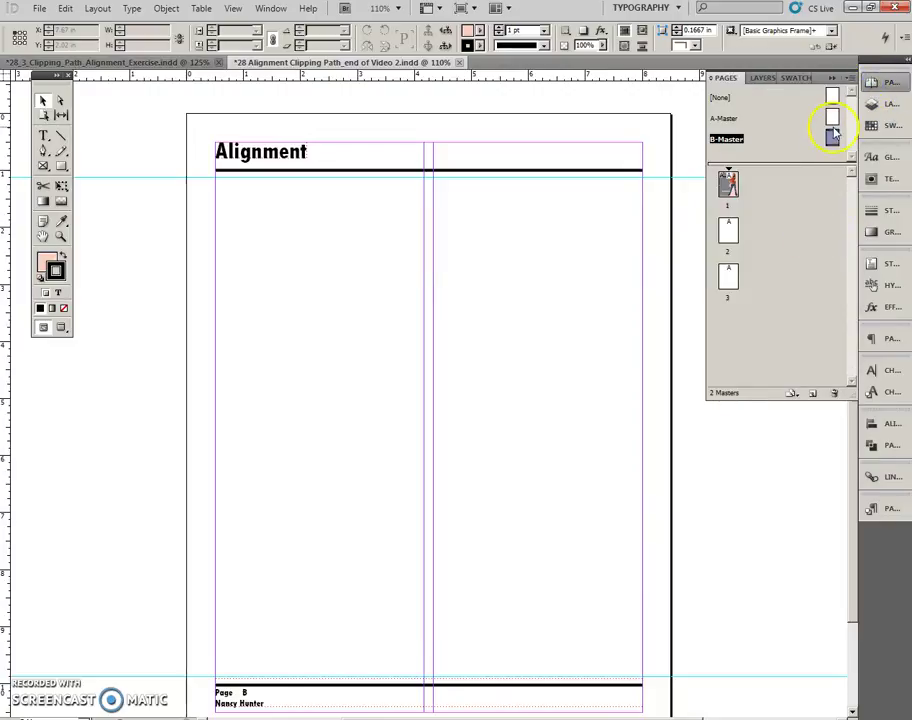
drag(831, 136, 728, 231)
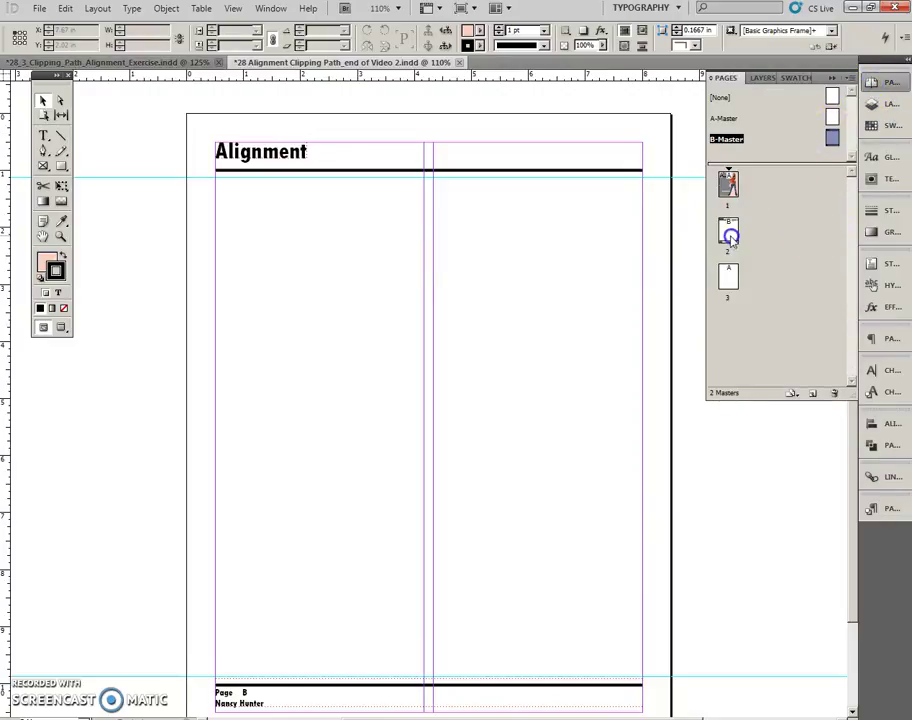
drag(829, 139, 729, 272)
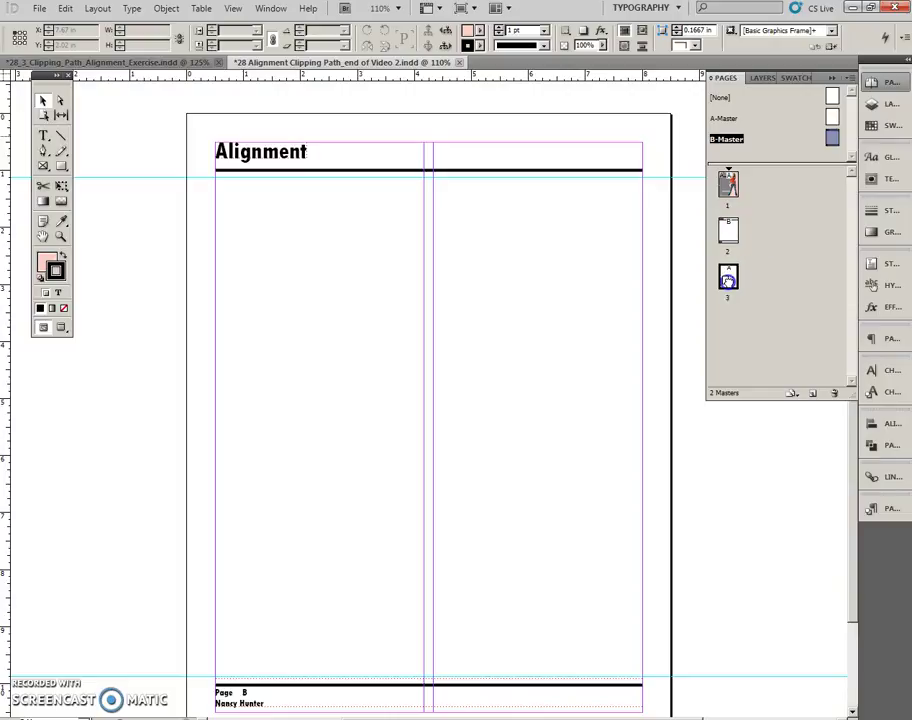
key(ctrl+1)
click(148, 252)
scroll(148, 252, up, 1)
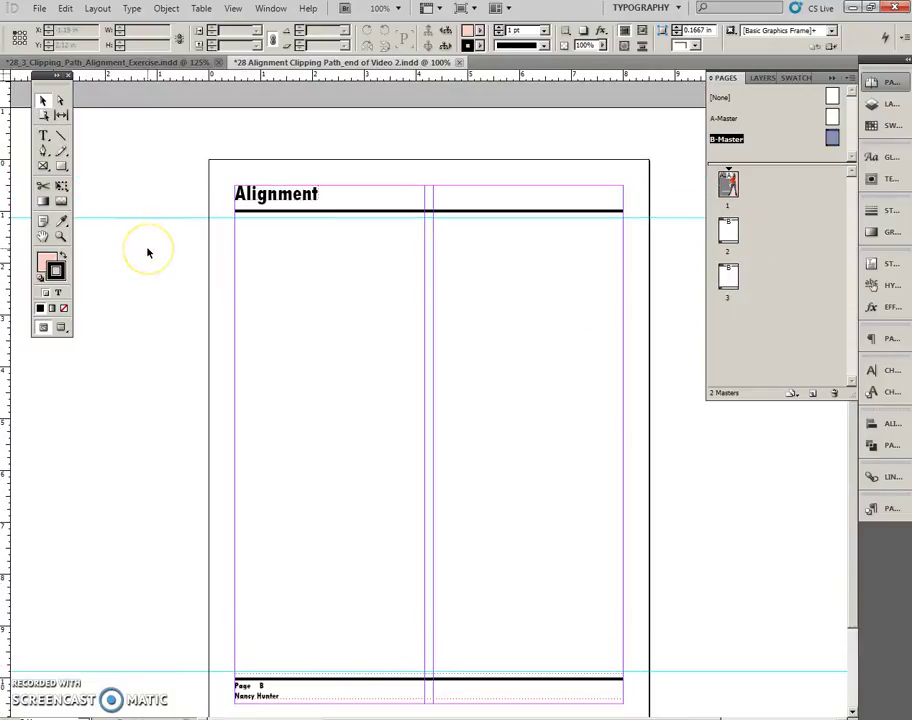
scroll(148, 252, down, 3)
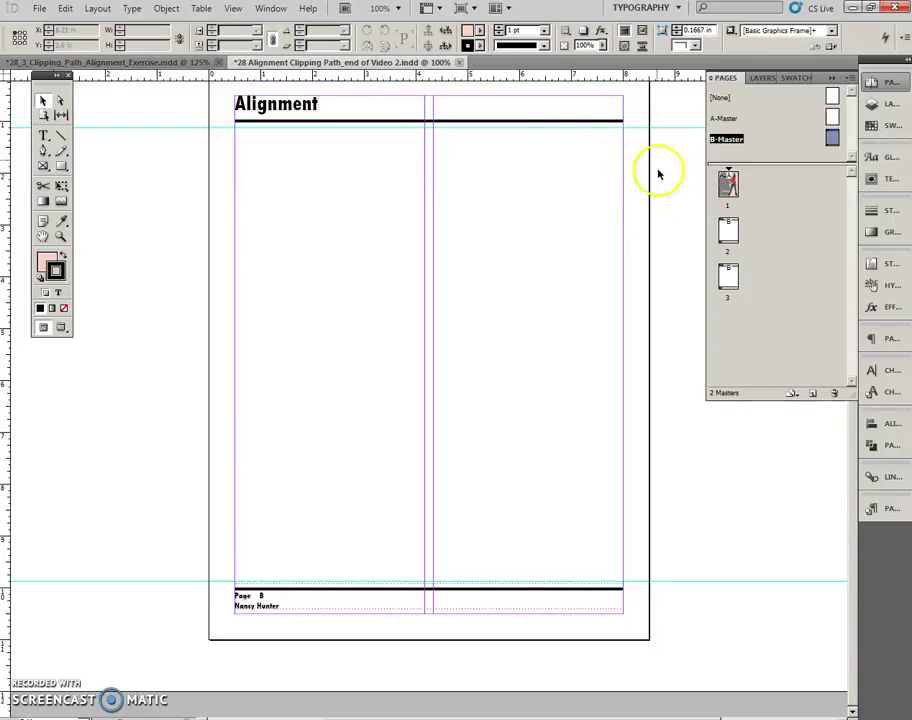
Return to page 1 and scroll through pages 2 and 3 at 75% to check the master items
double_click(730, 185)
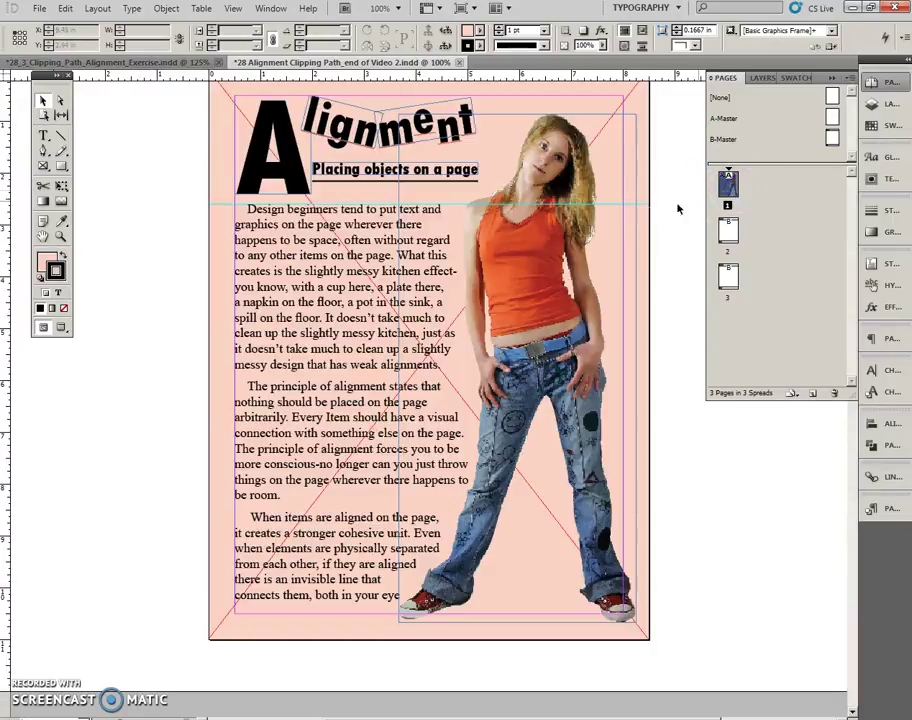
click(193, 234)
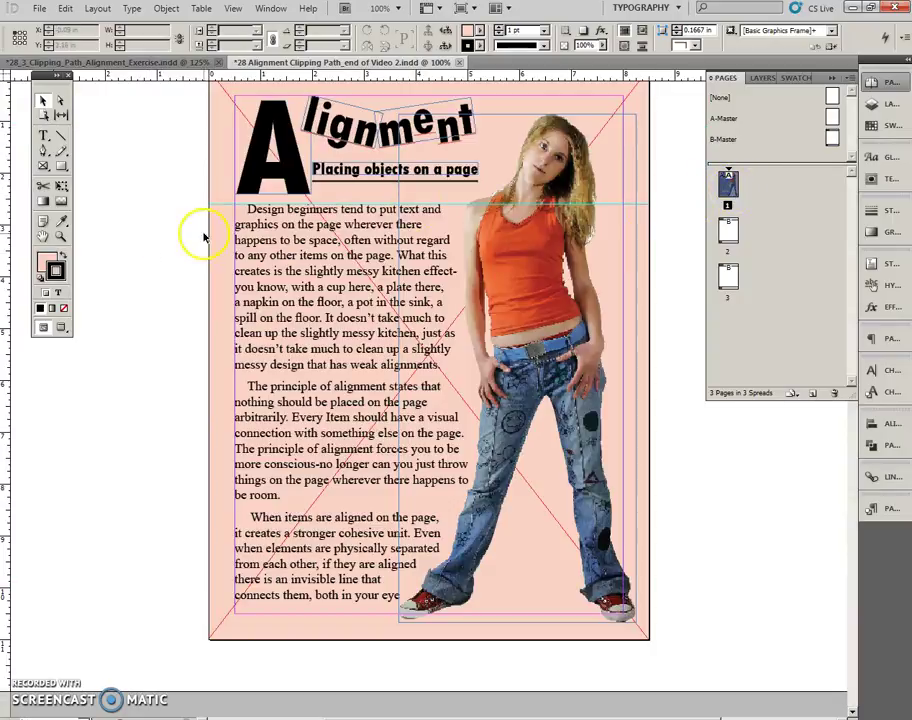
scroll(163, 250, down, 6)
scroll(160, 255, down, 4)
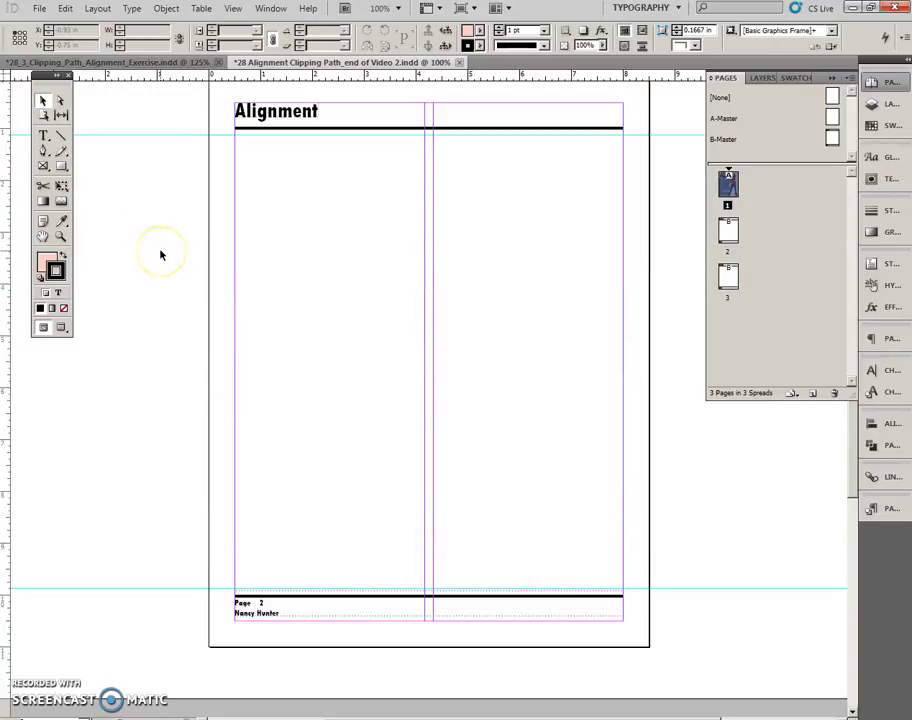
scroll(160, 255, down, 11)
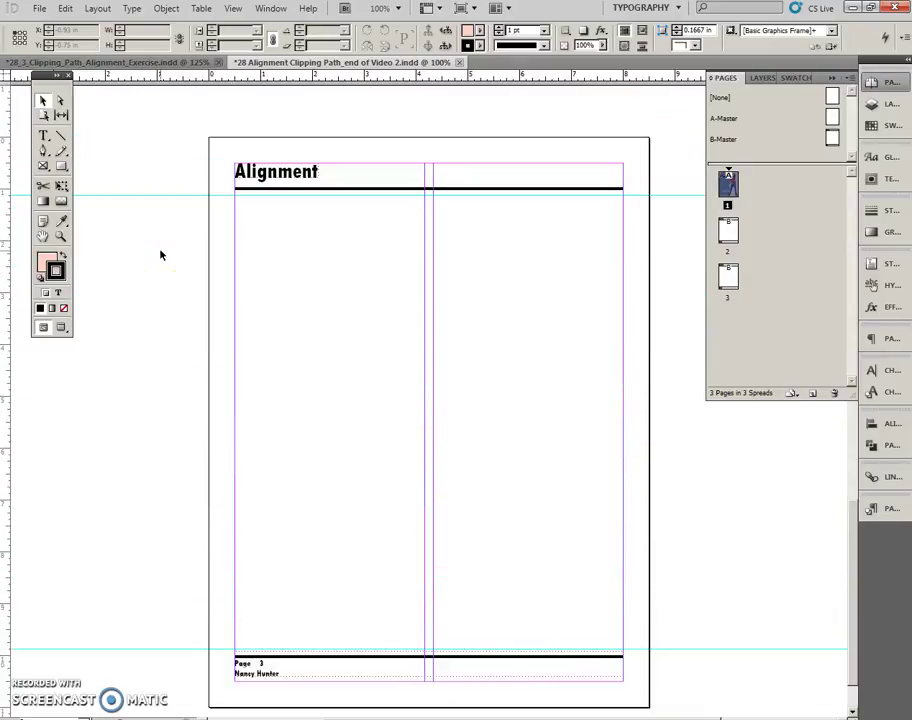
click(210, 378)
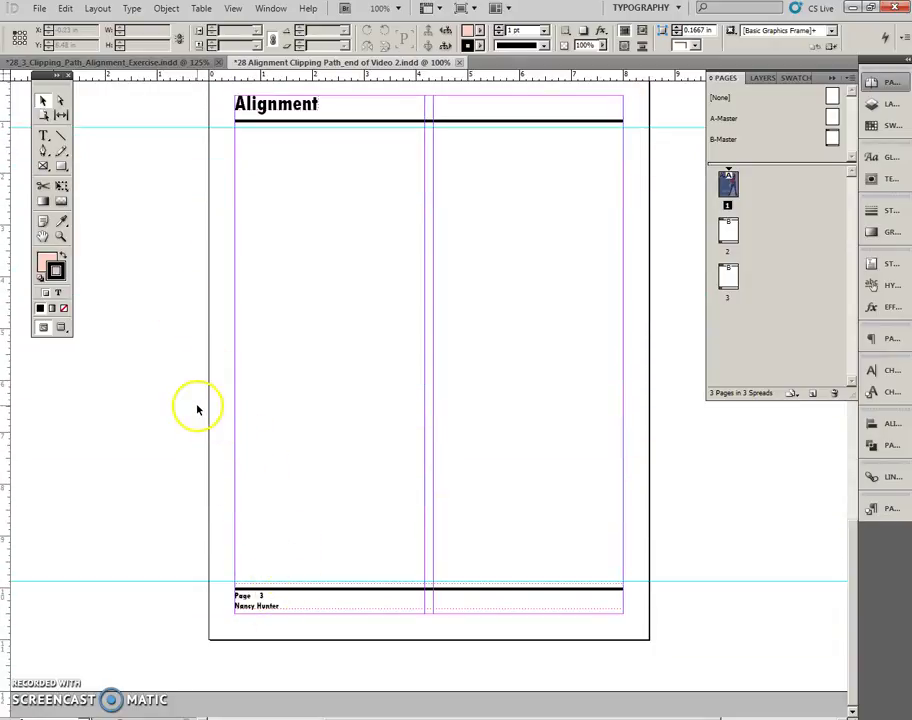
scroll(197, 408, up, 3)
scroll(197, 408, up, 6)
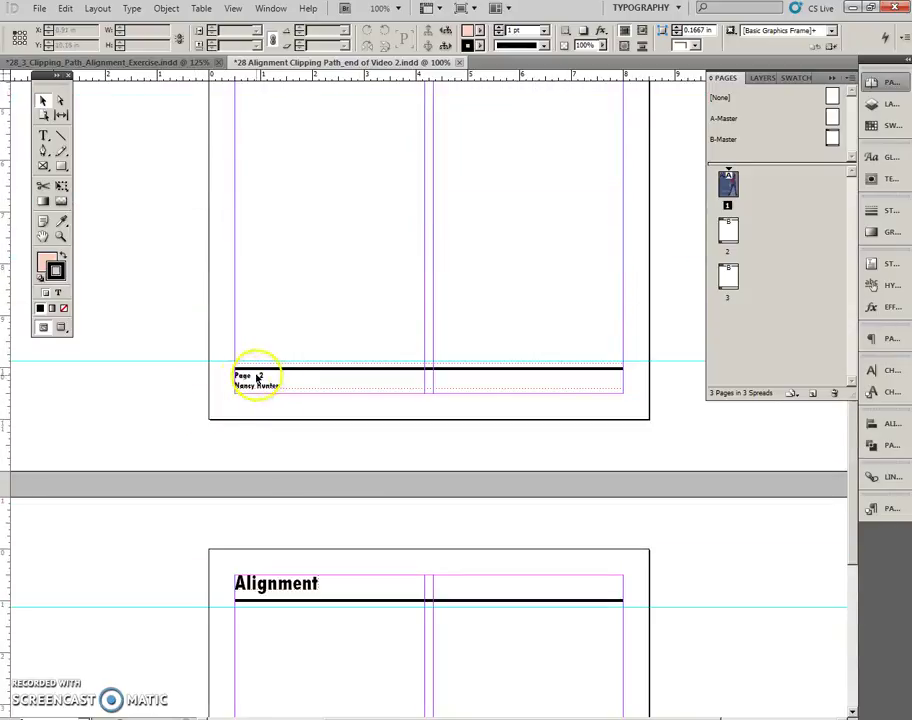
scroll(183, 350, up, 3)
scroll(183, 350, down, 9)
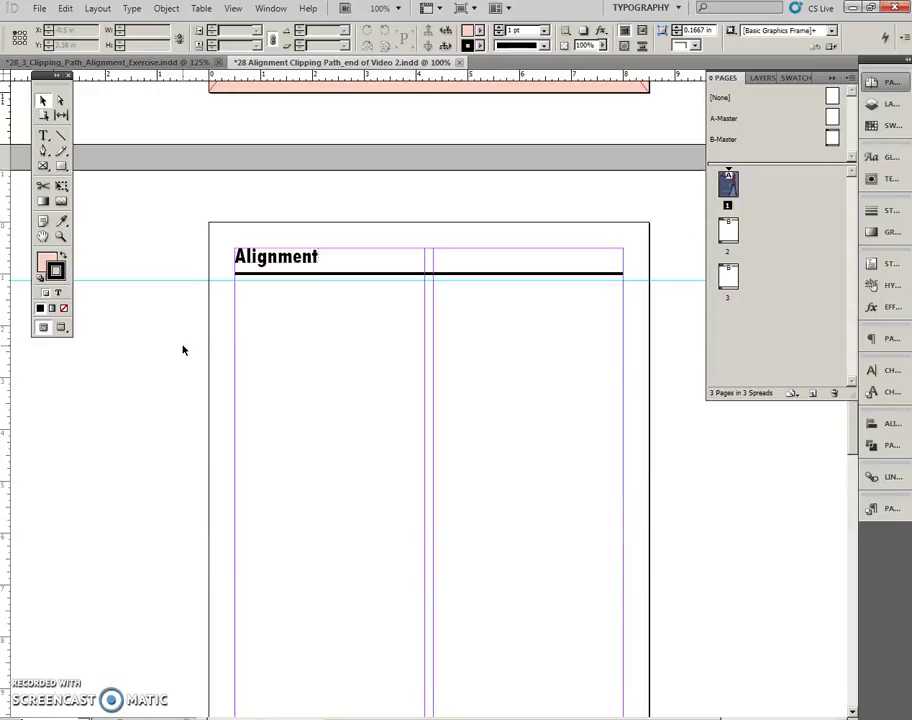
key(ctrl+minus)
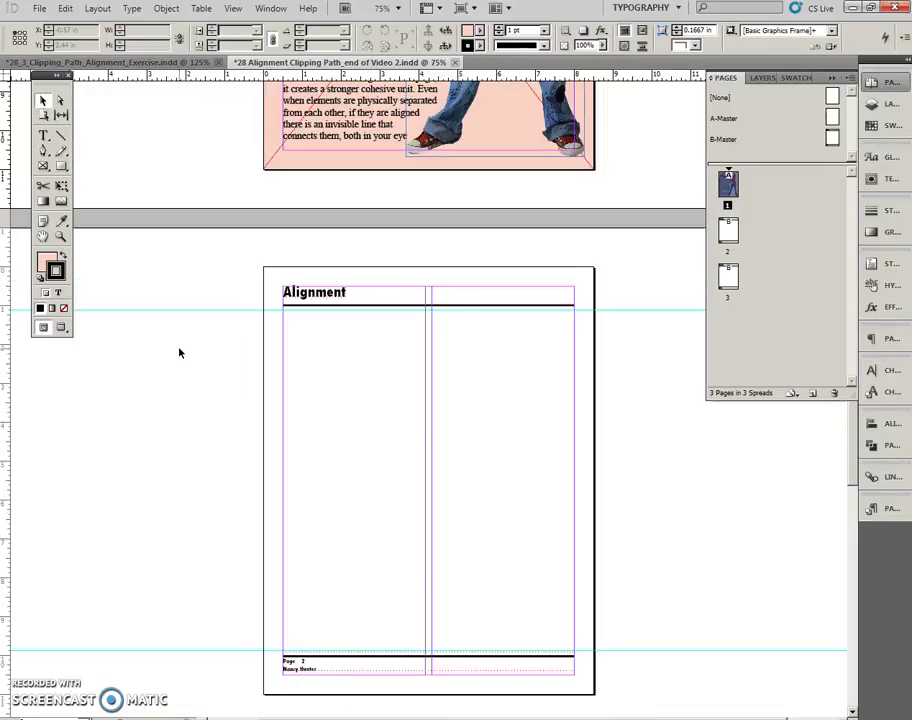
scroll(171, 356, down, 5)
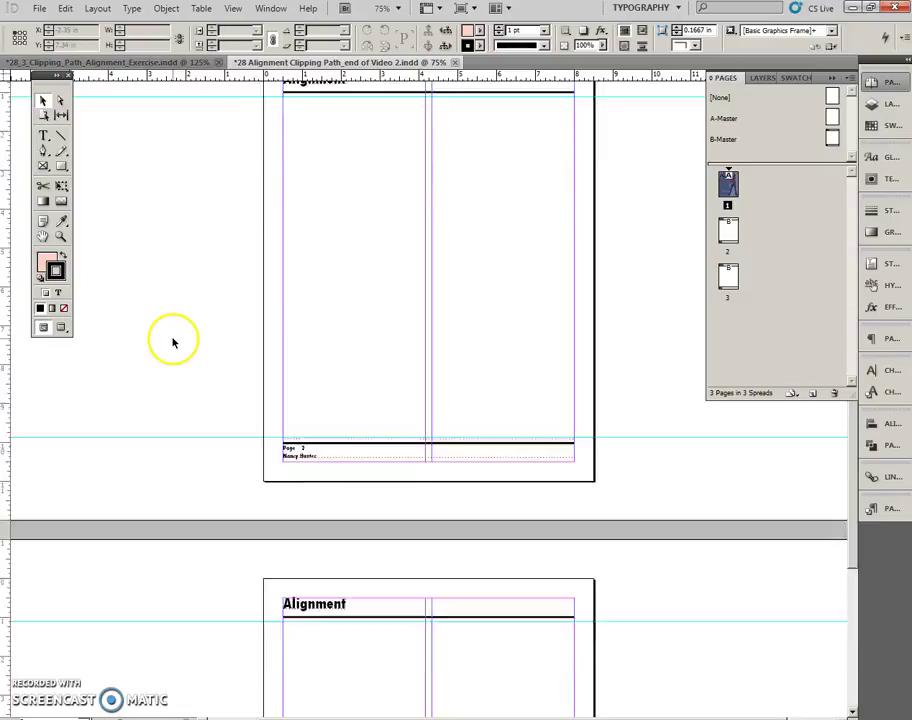
scroll(172, 344, up, 1)
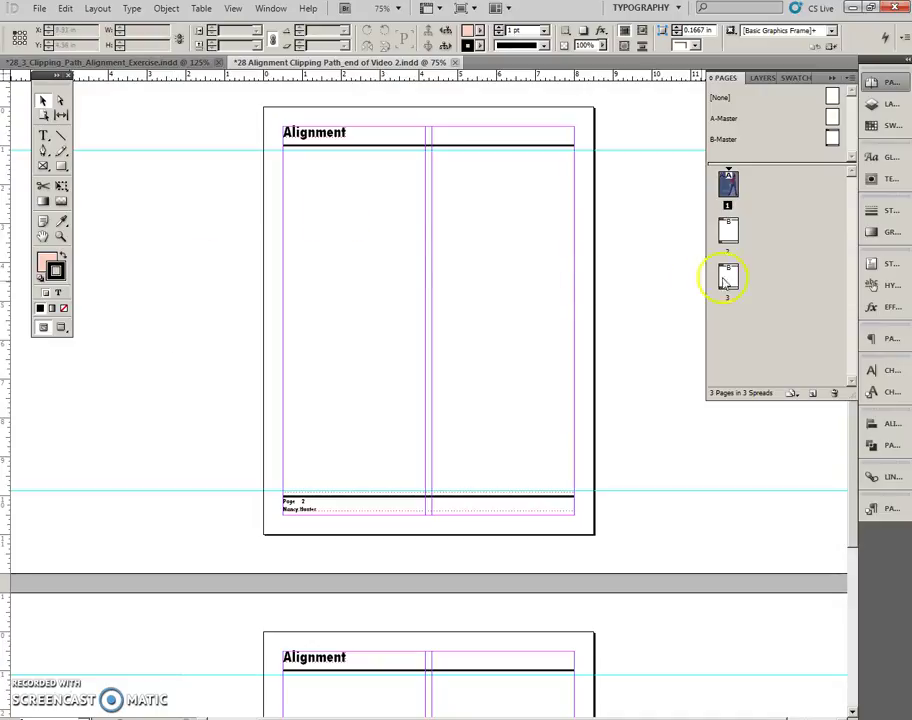
Jump to page 2 and zoom out to 50% to view several pages at once
double_click(728, 231)
click(140, 263)
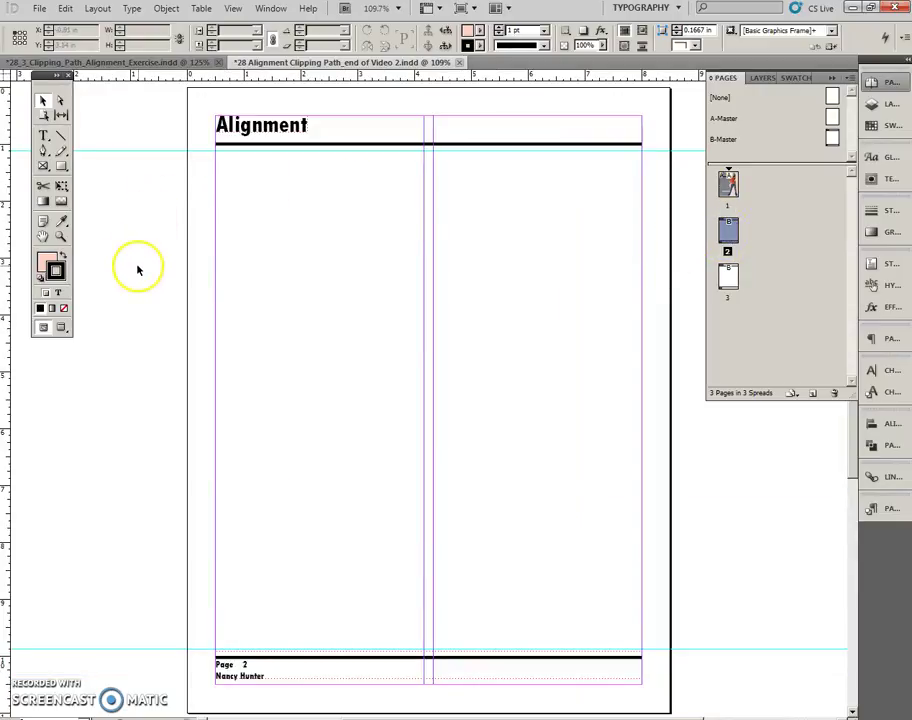
key(ctrl+minus)
key(ctrl+minus)
key(ctrl+minus)
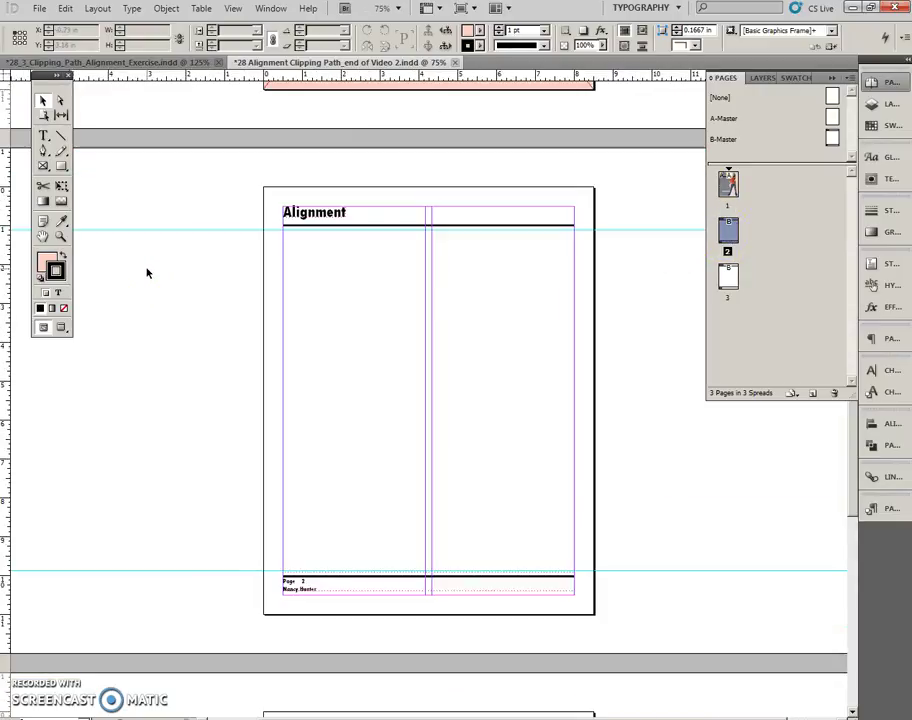
scroll(166, 370, down, 1)
click(166, 370)
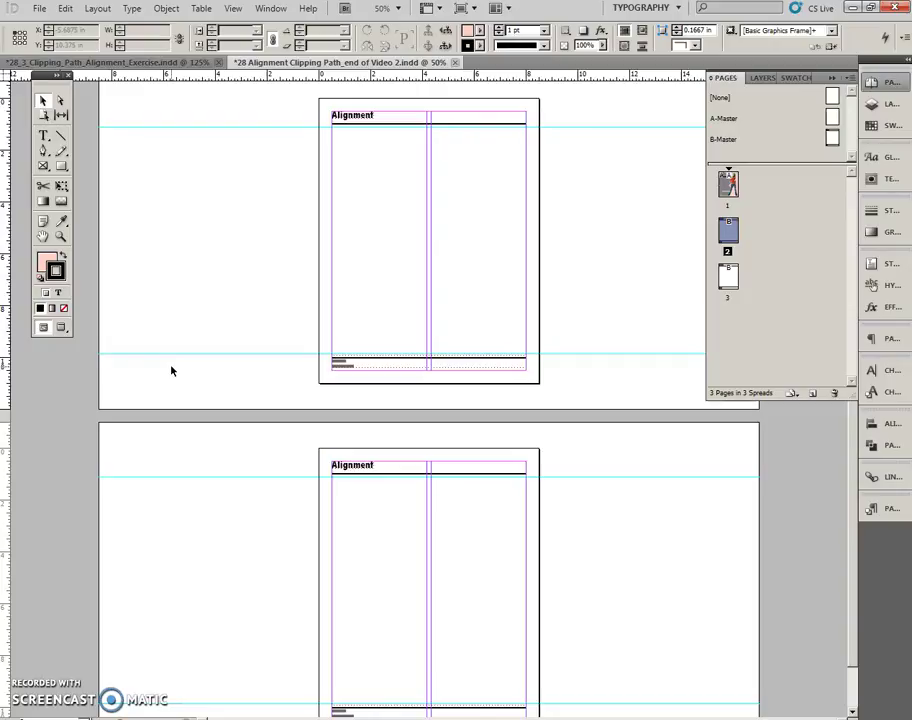
Flow the overset article text into page 2's left column
scroll(171, 371, up, 4)
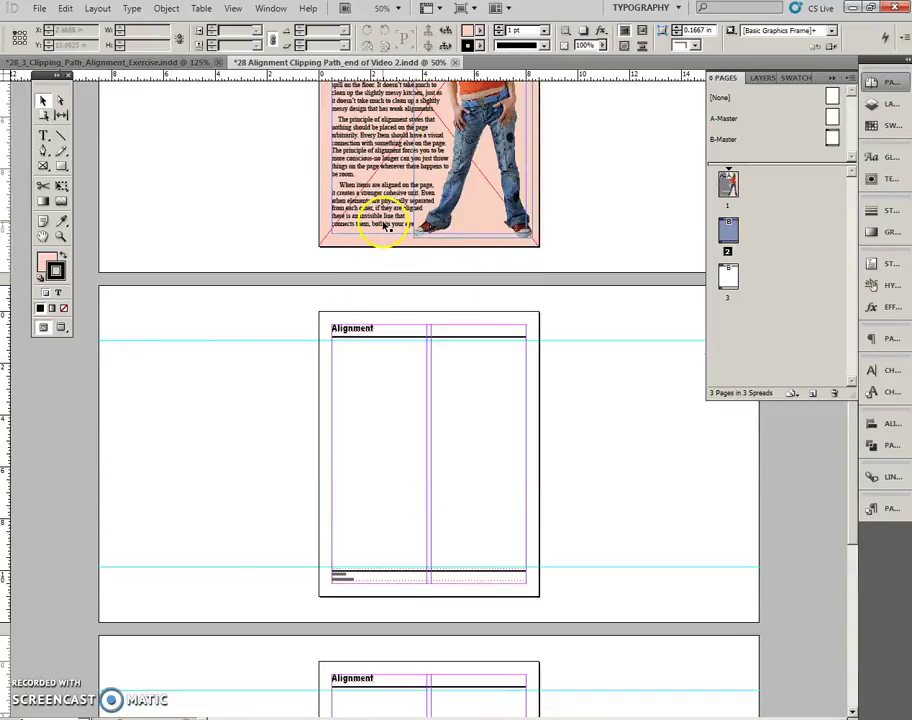
click(528, 233)
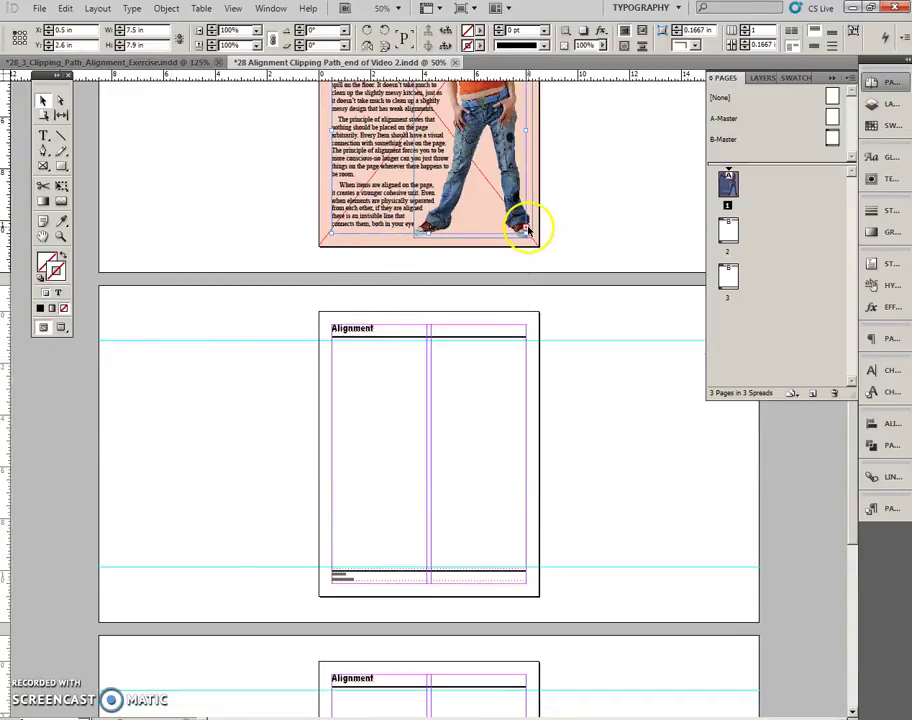
click(337, 346)
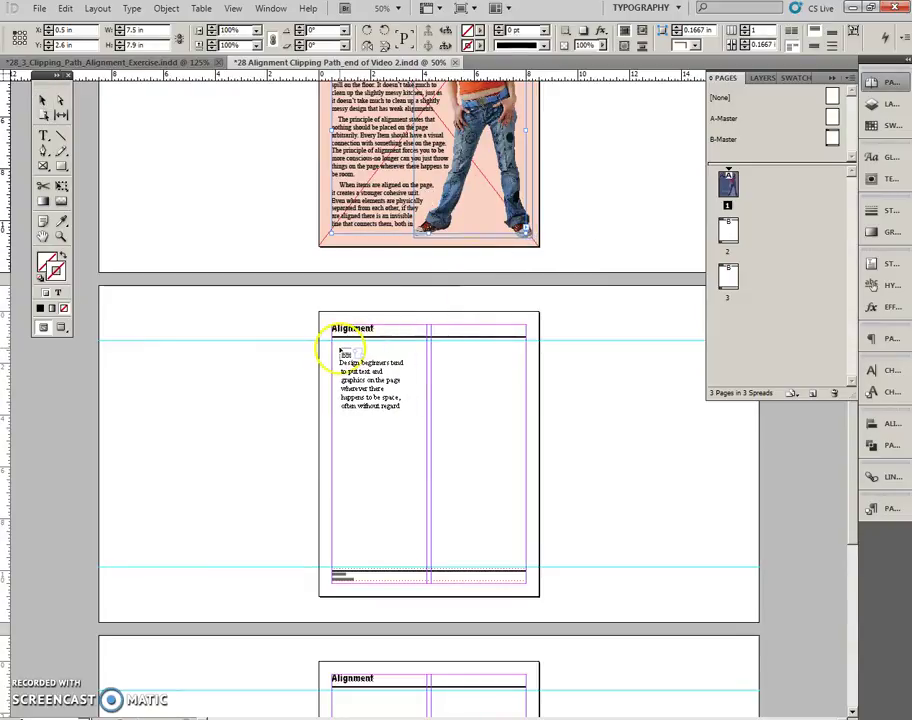
drag(337, 346, 424, 567)
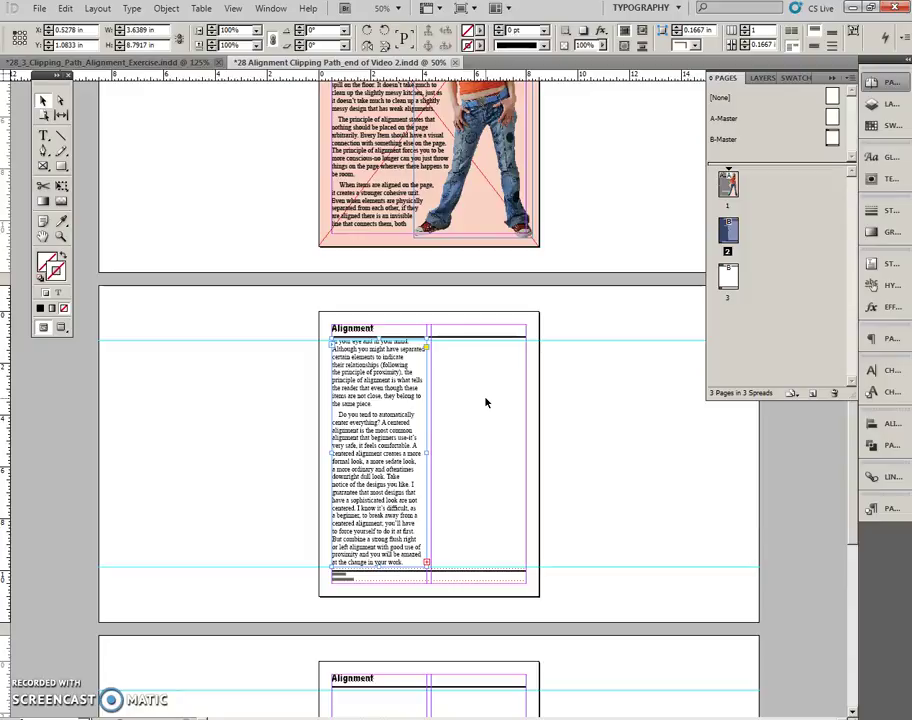
Continue the overflow into a new text frame in page 2's right column
click(427, 566)
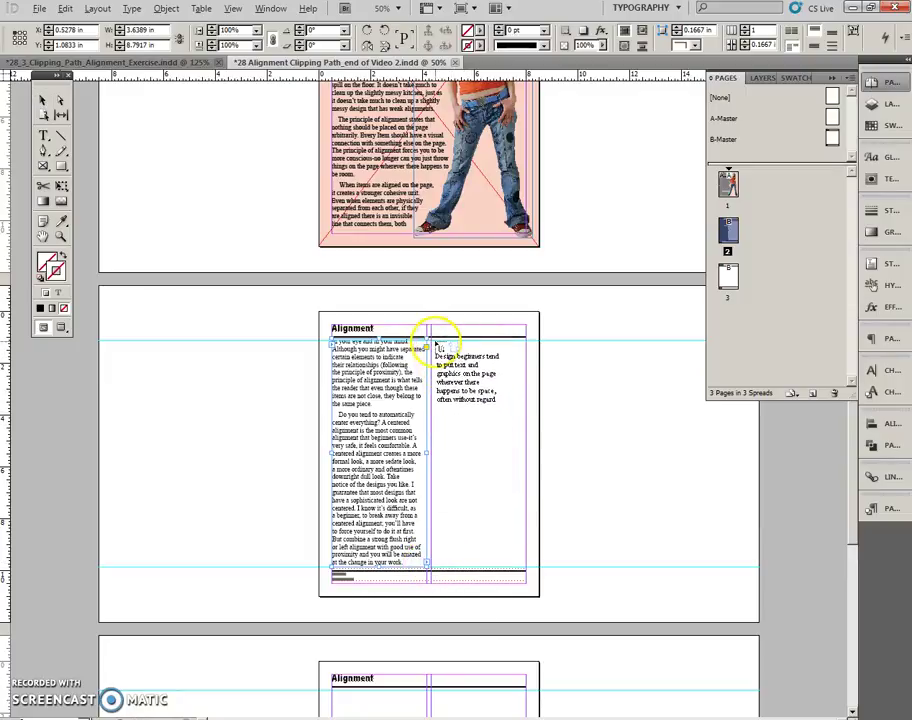
drag(432, 341, 525, 574)
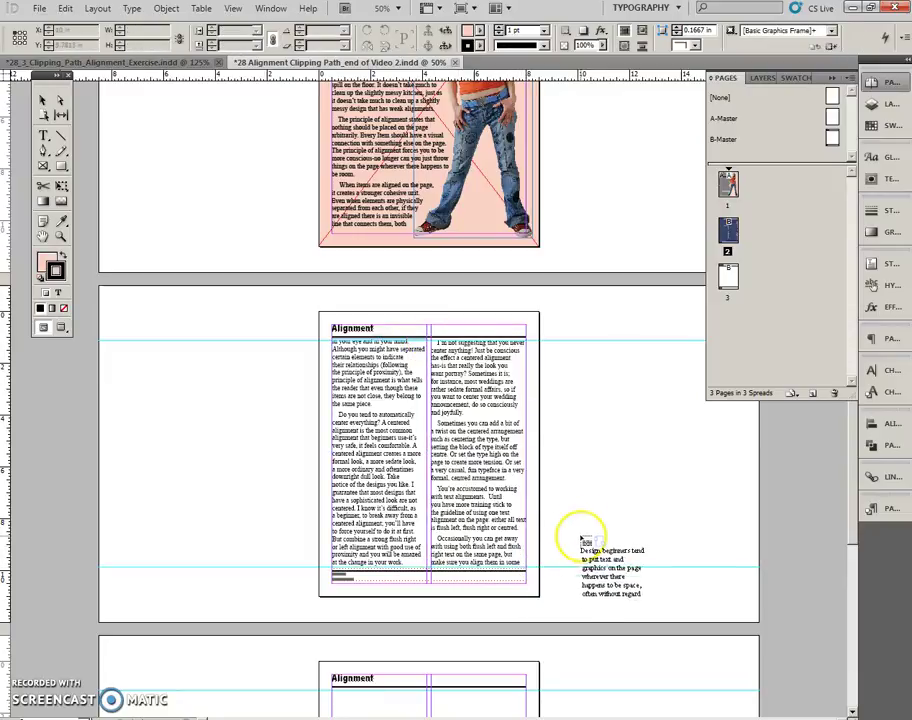
scroll(594, 518, down, 3)
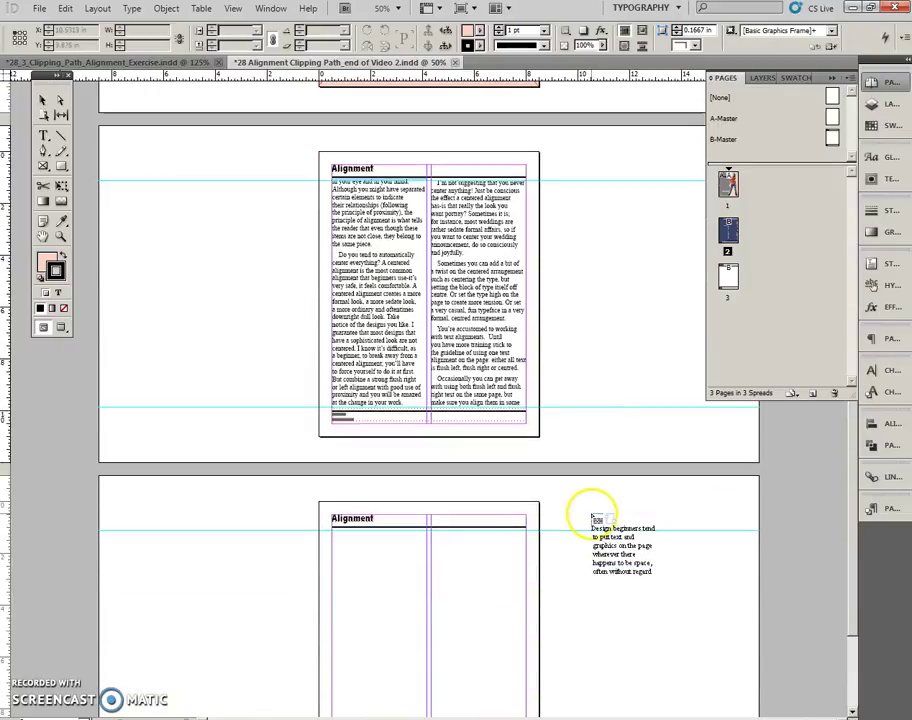
scroll(600, 545, down, 2)
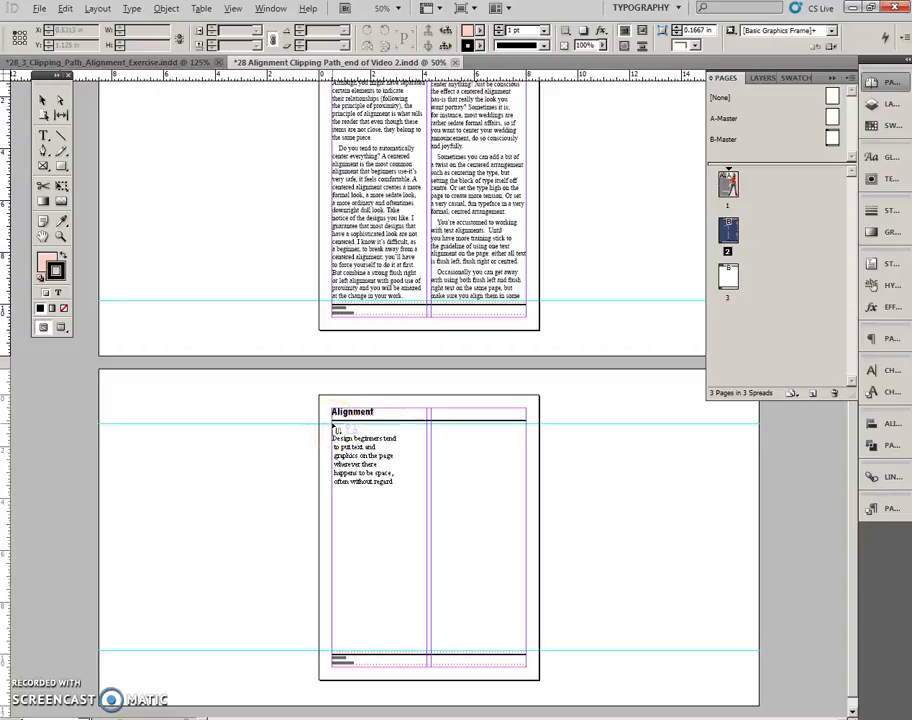
Flow the remaining text into page 3's left and right columns, redrawing the right frame
drag(334, 427, 405, 653)
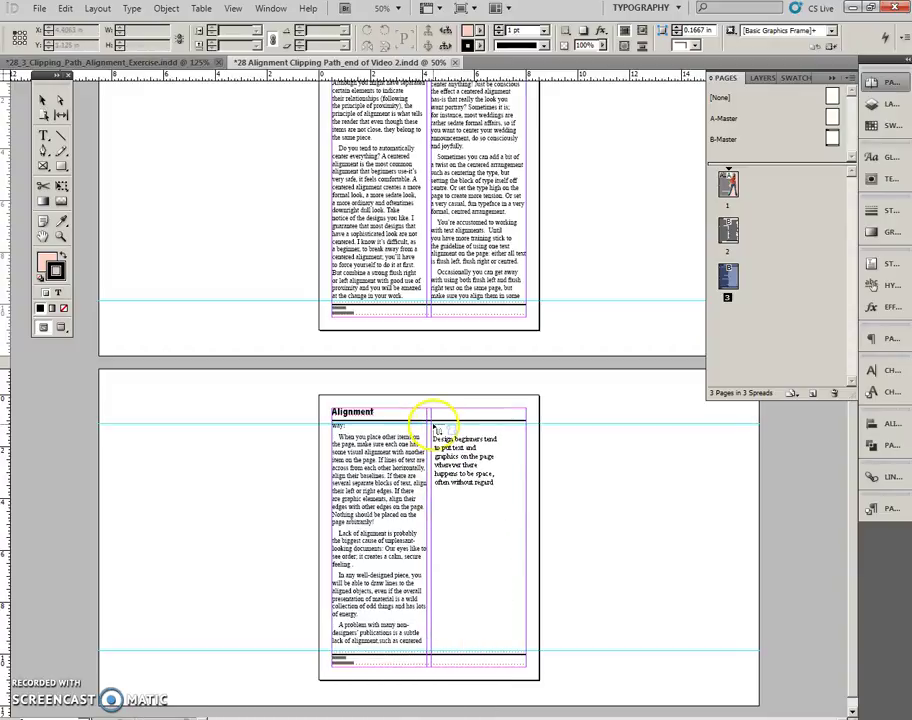
drag(434, 426, 521, 643)
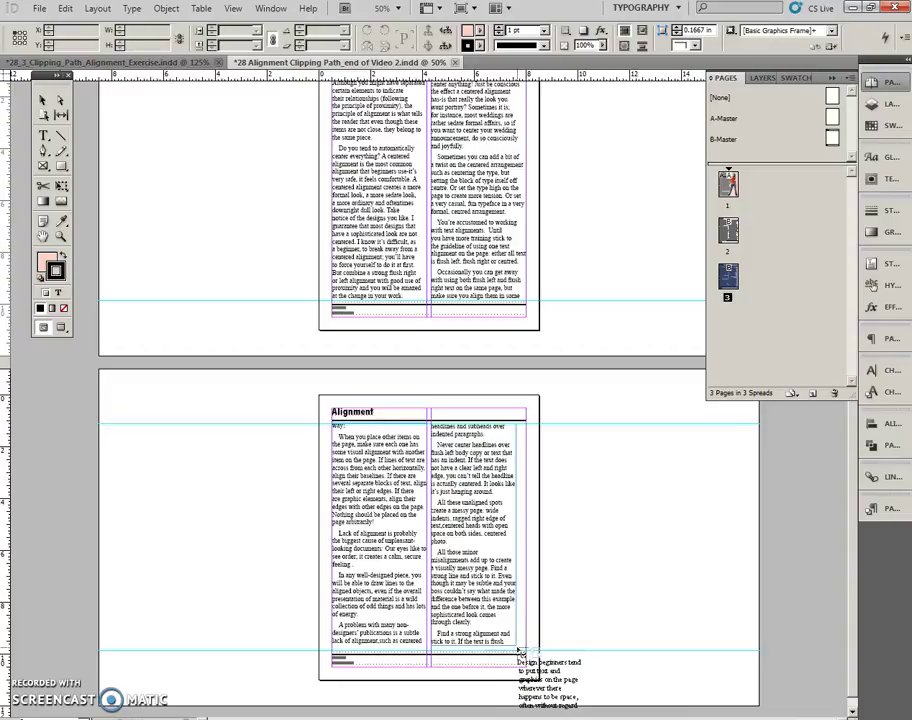
key(Escape)
key(ctrl+z)
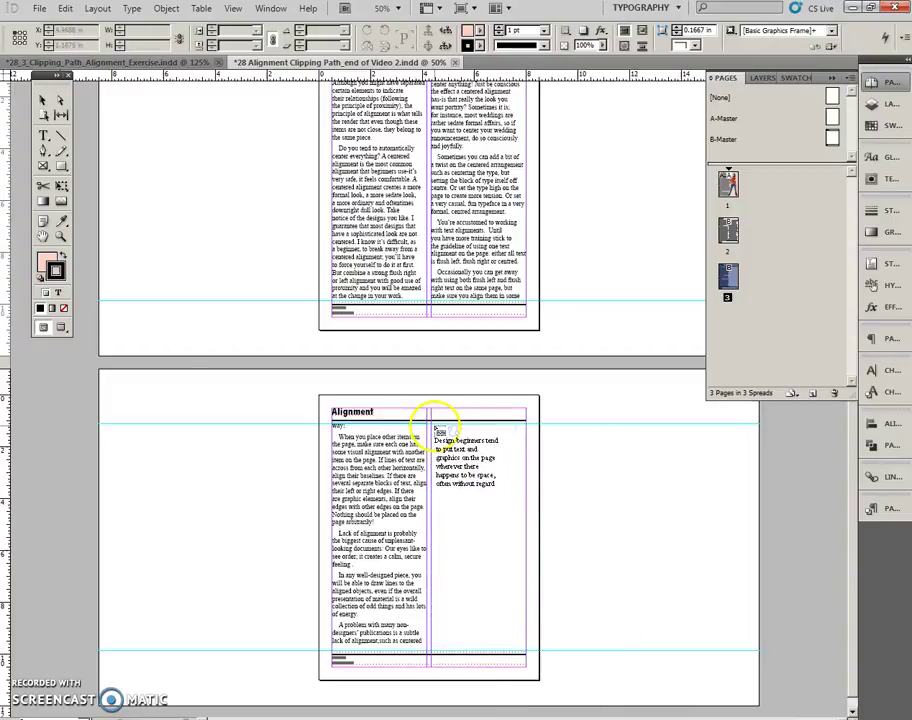
mouse_move(434, 425)
mouse_down()
mouse_move(529, 554)
mouse_move(520, 702)
mouse_move(526, 690)
mouse_up()
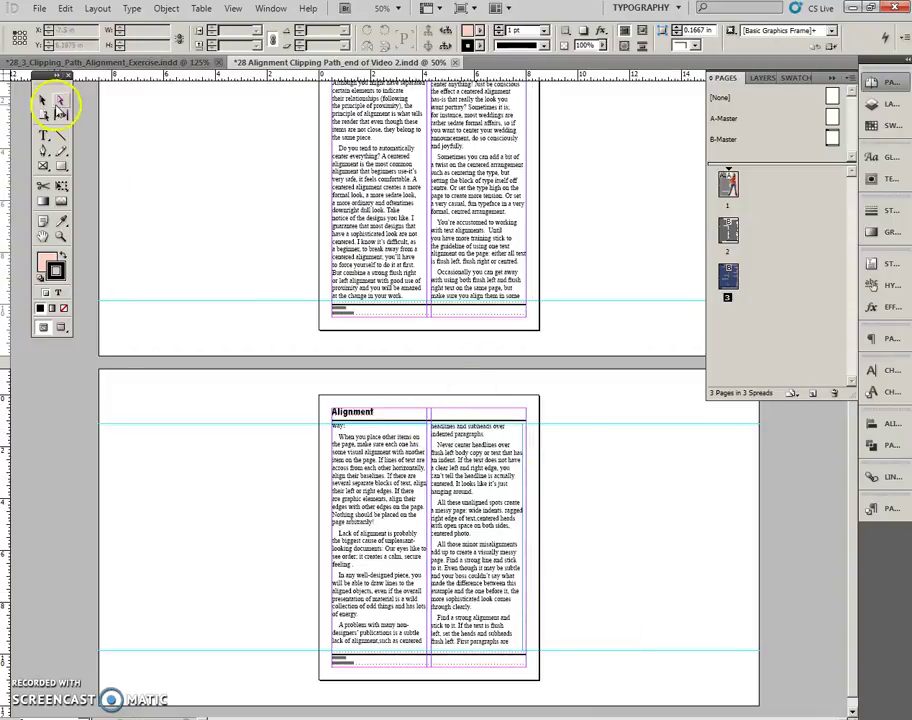
scroll(612, 493, down, 1)
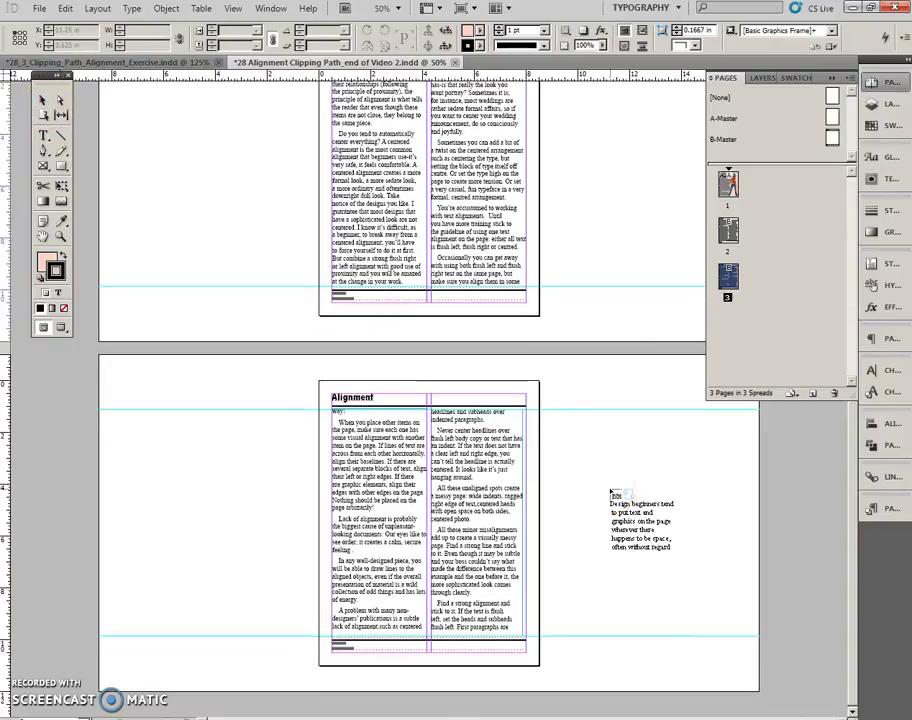
Widen page 3's right-column text frame to 3.6667 in
drag(607, 494, 585, 418)
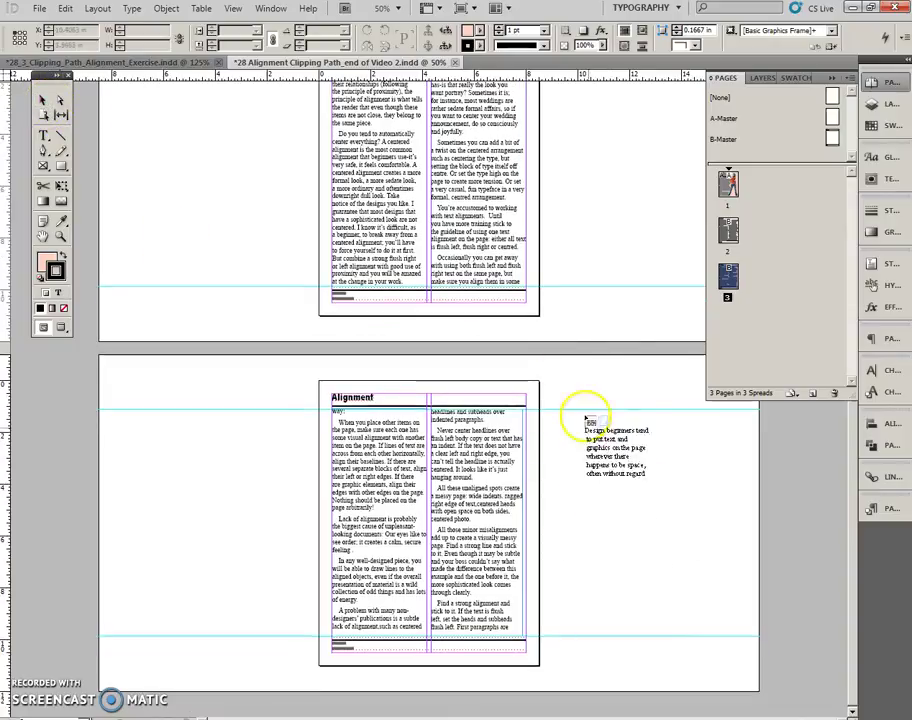
click(42, 100)
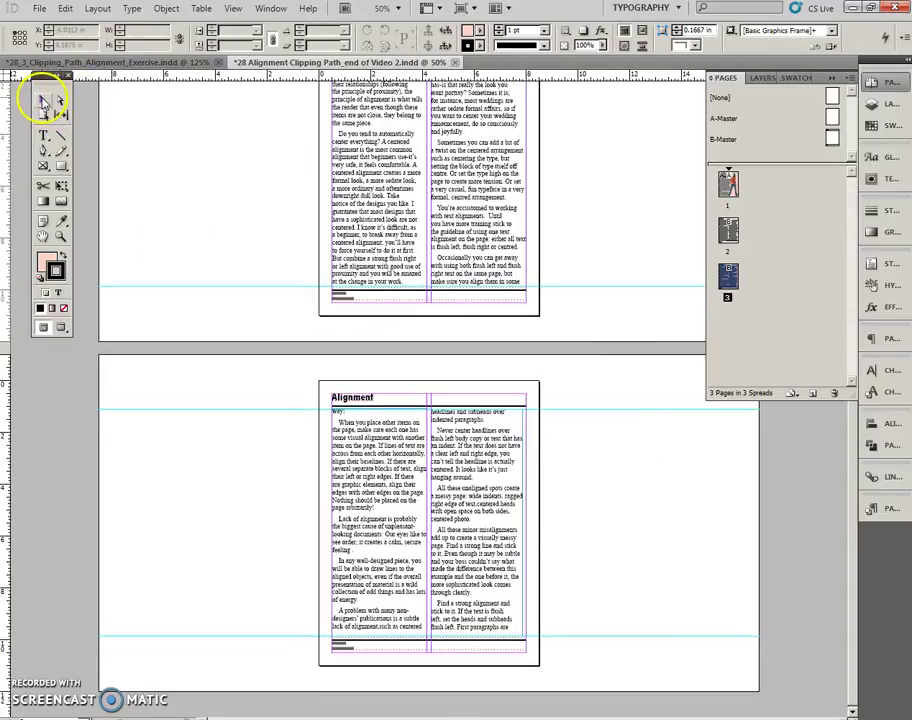
click(516, 592)
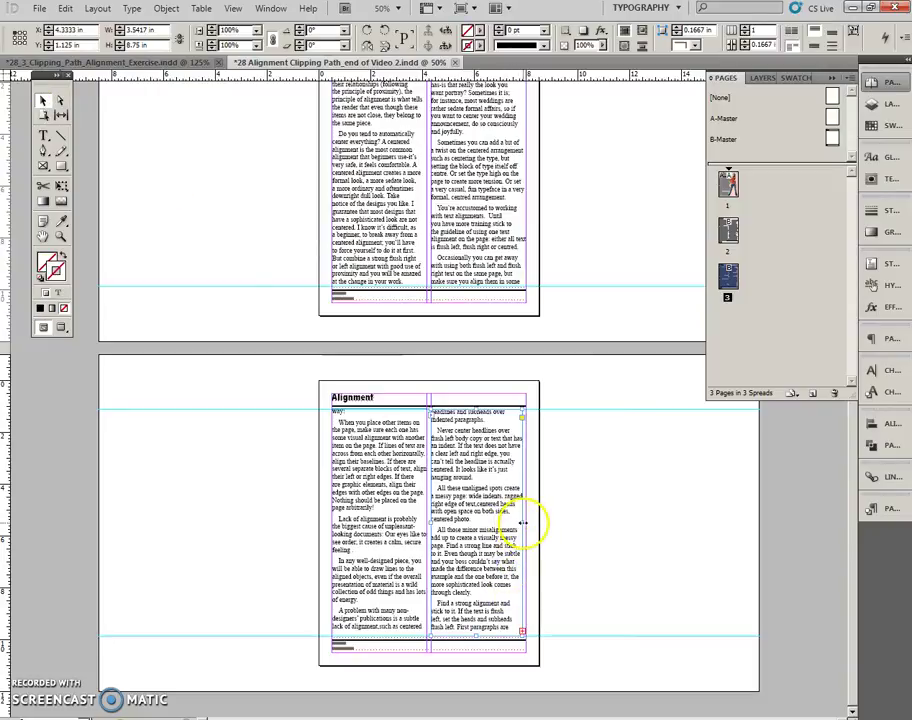
drag(521, 522, 523, 526)
scroll(580, 505, up, 3)
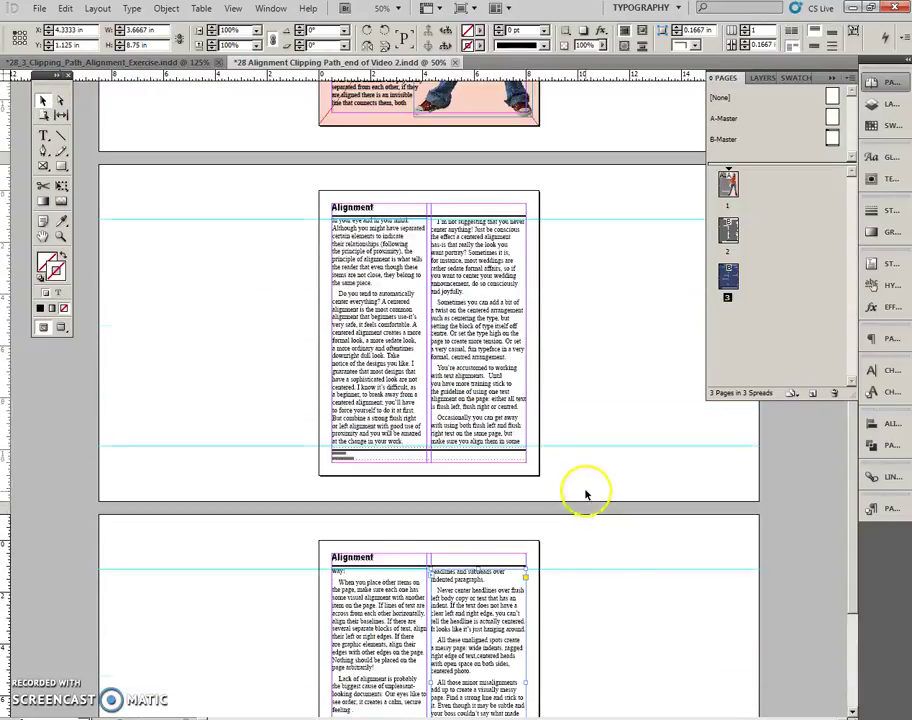
scroll(587, 510, up, 3)
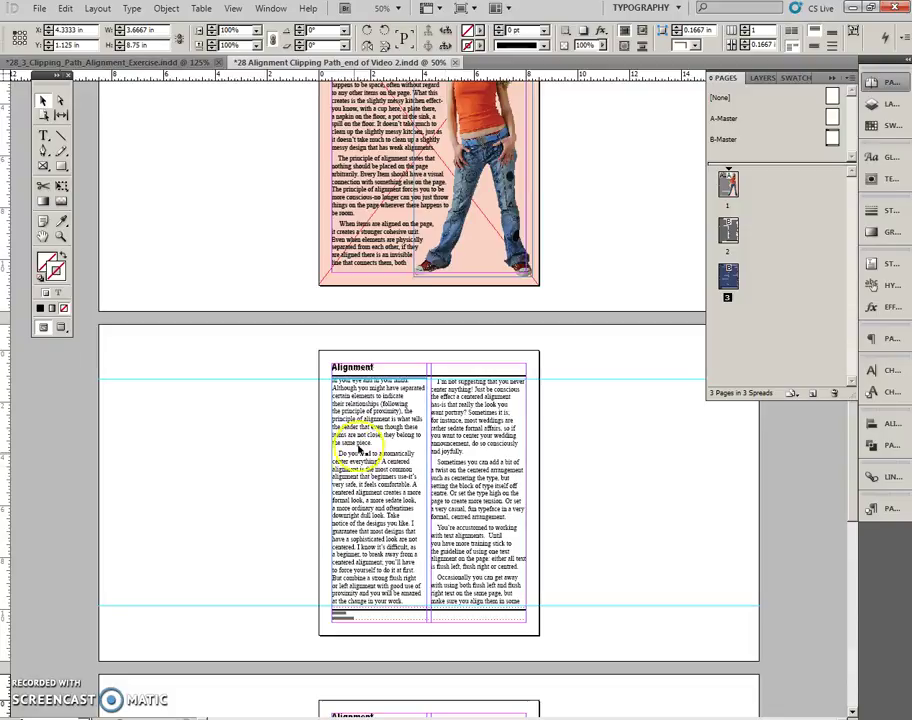
Select the body text across pages 2 and 3 and set it to 12 pt
scroll(385, 447, down, 2)
scroll(385, 447, down, 1)
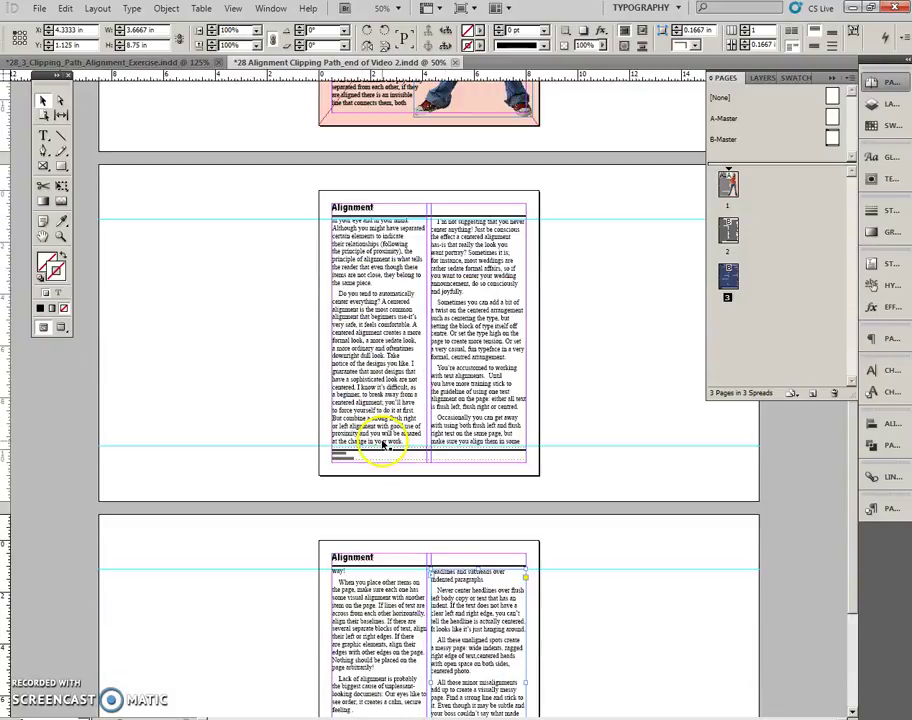
double_click(343, 228)
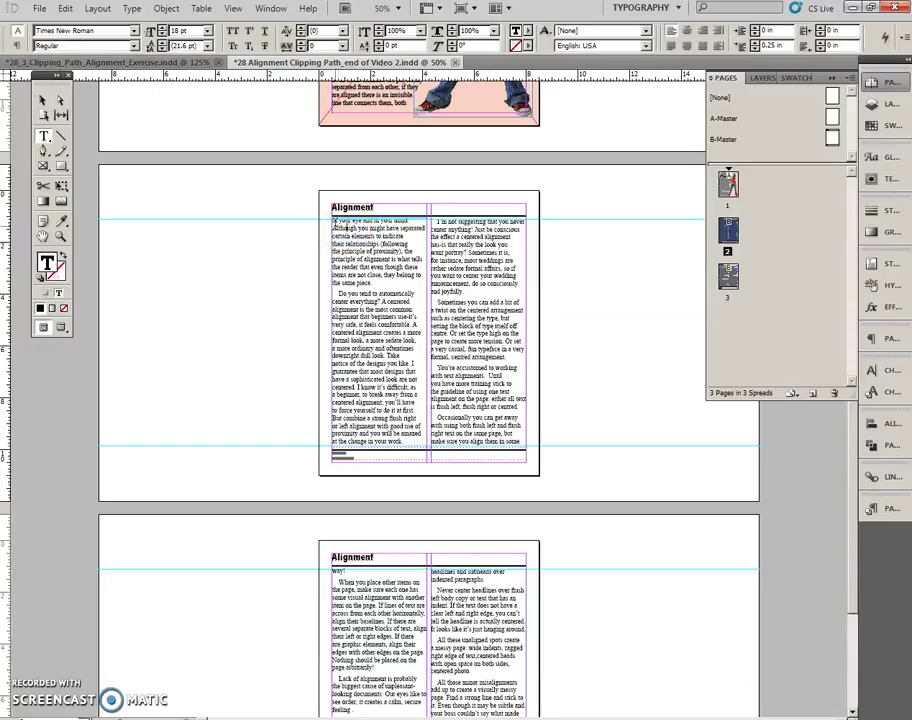
drag(333, 227, 409, 244)
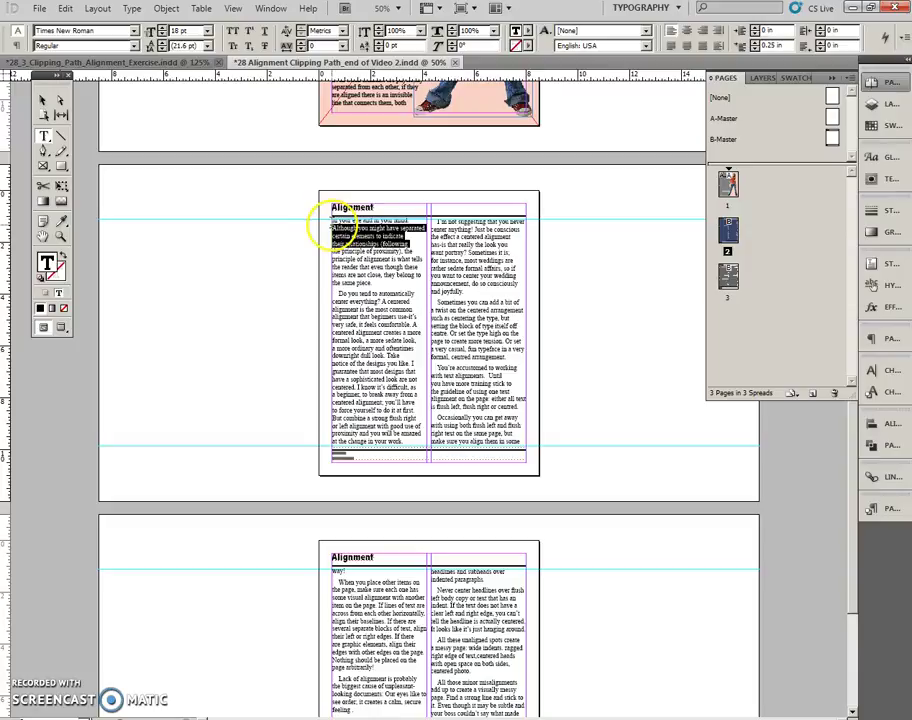
drag(334, 228, 386, 228)
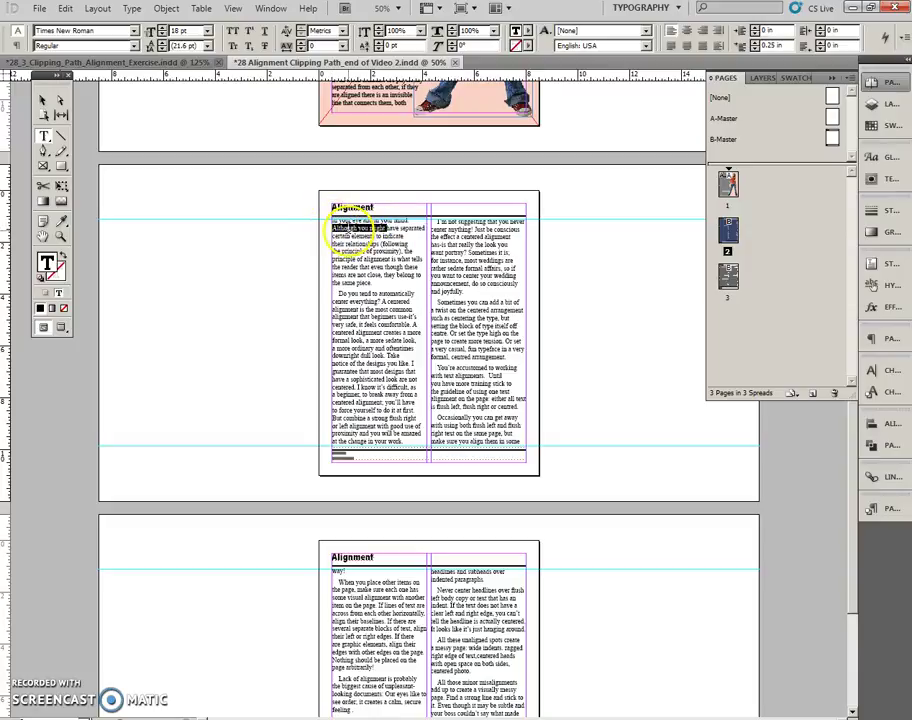
click(331, 219)
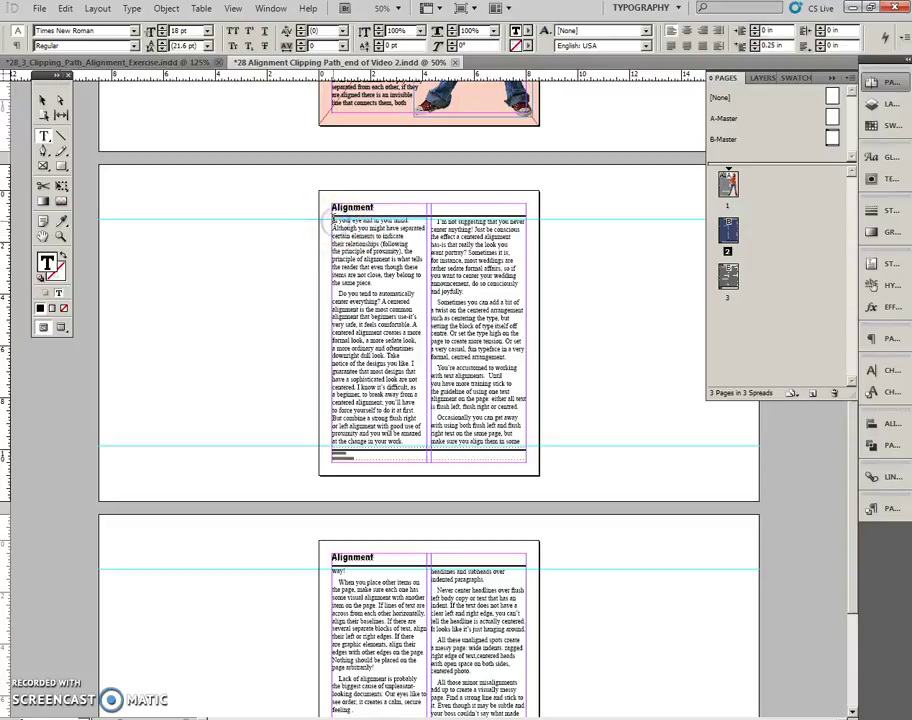
drag(332, 220, 521, 635)
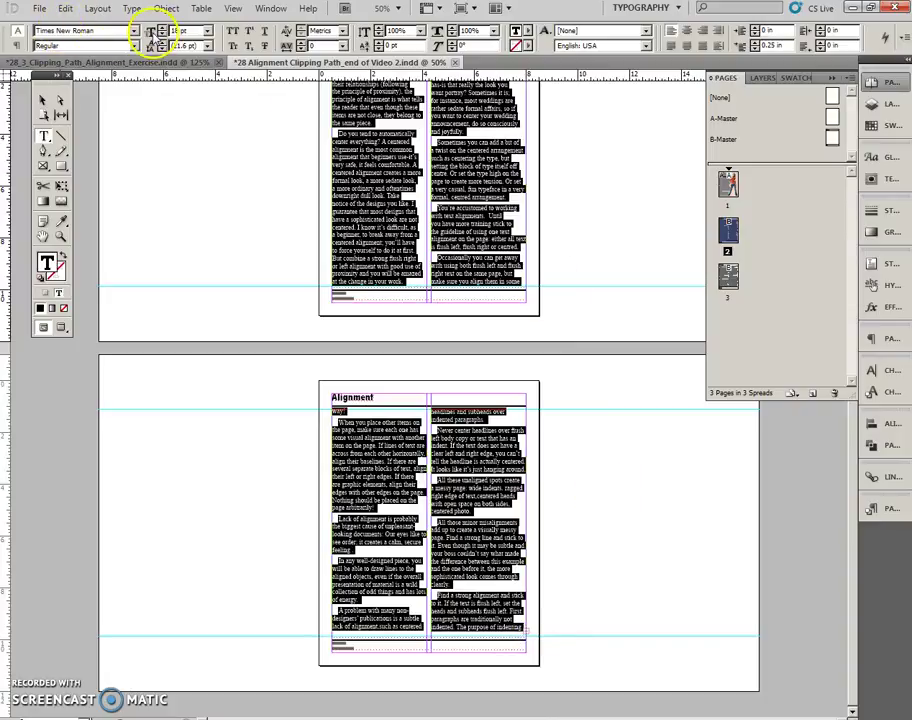
click(150, 32)
text(12)
key(Return)
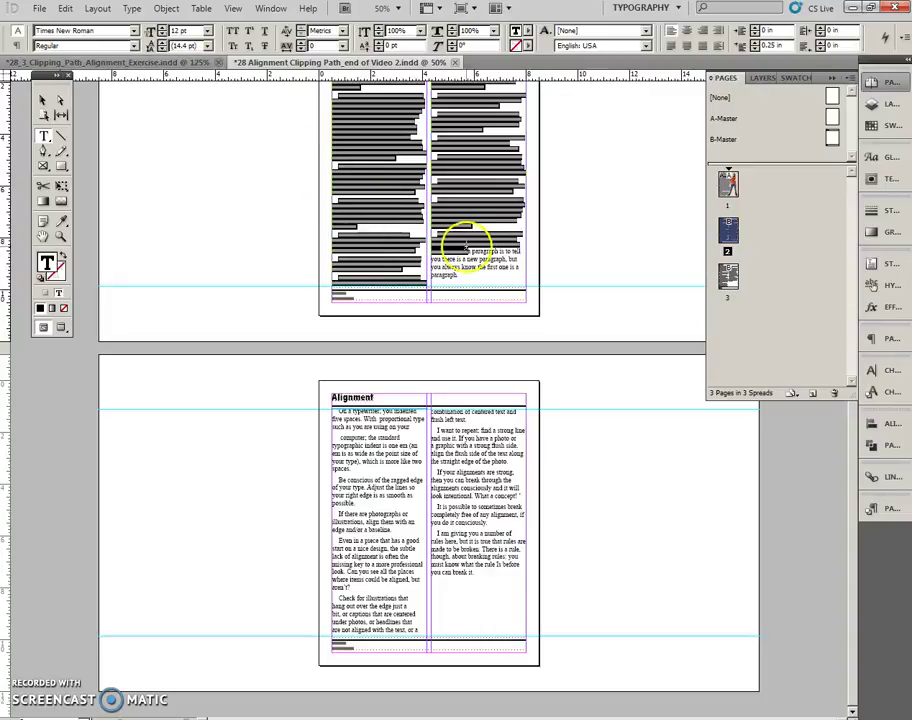
Set the remaining larger text on pages 2 and 3 to 12 pt as well
drag(470, 250, 480, 651)
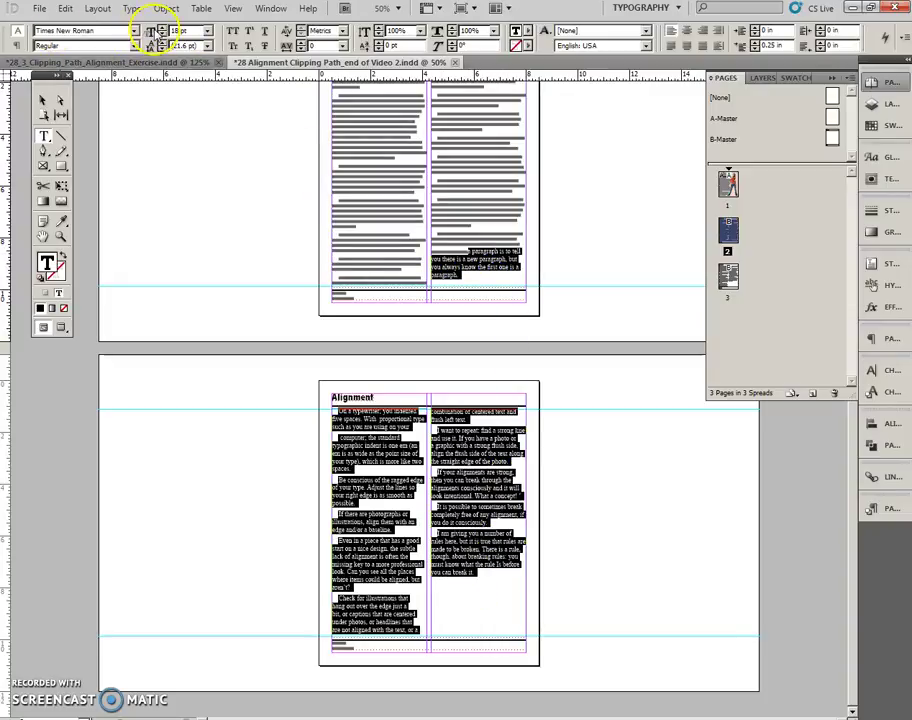
click(150, 28)
click(150, 28)
text(12)
key(Return)
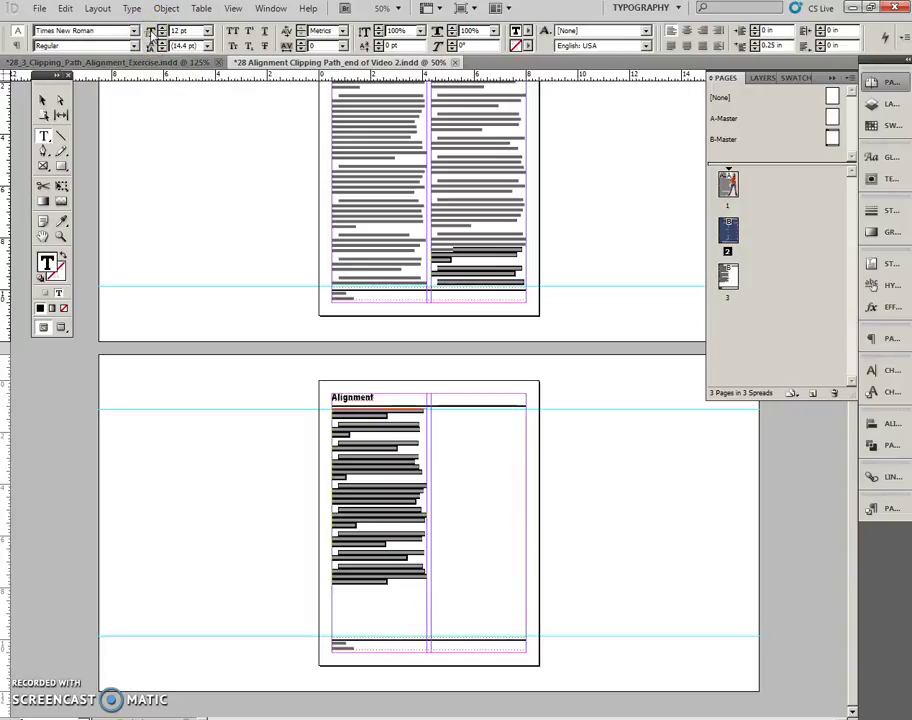
click(44, 100)
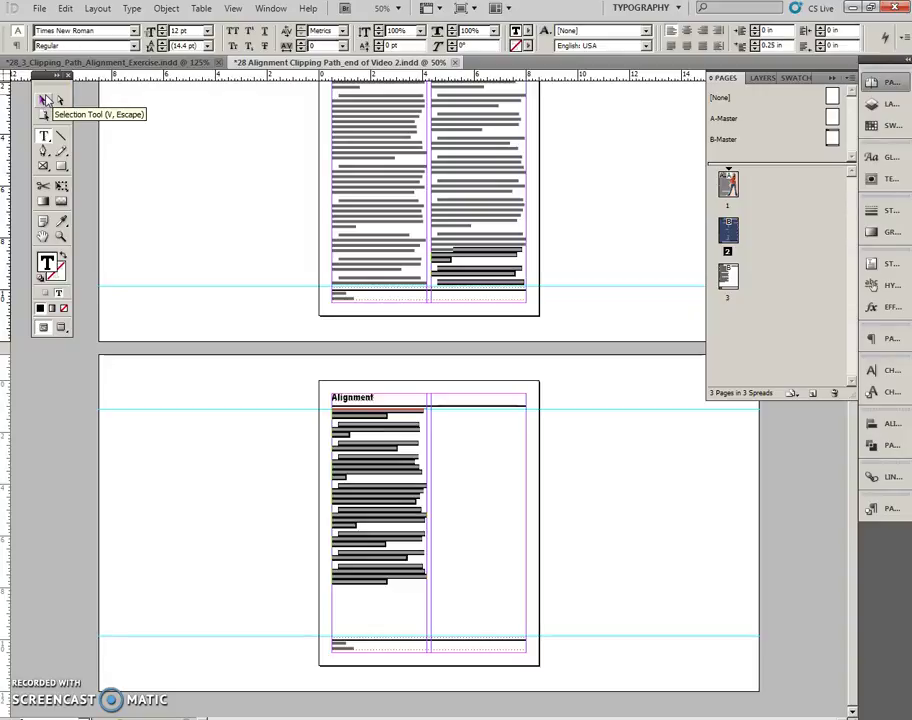
Select the story text from page 2 into page 3 and change its size to 13 pt
click(44, 100)
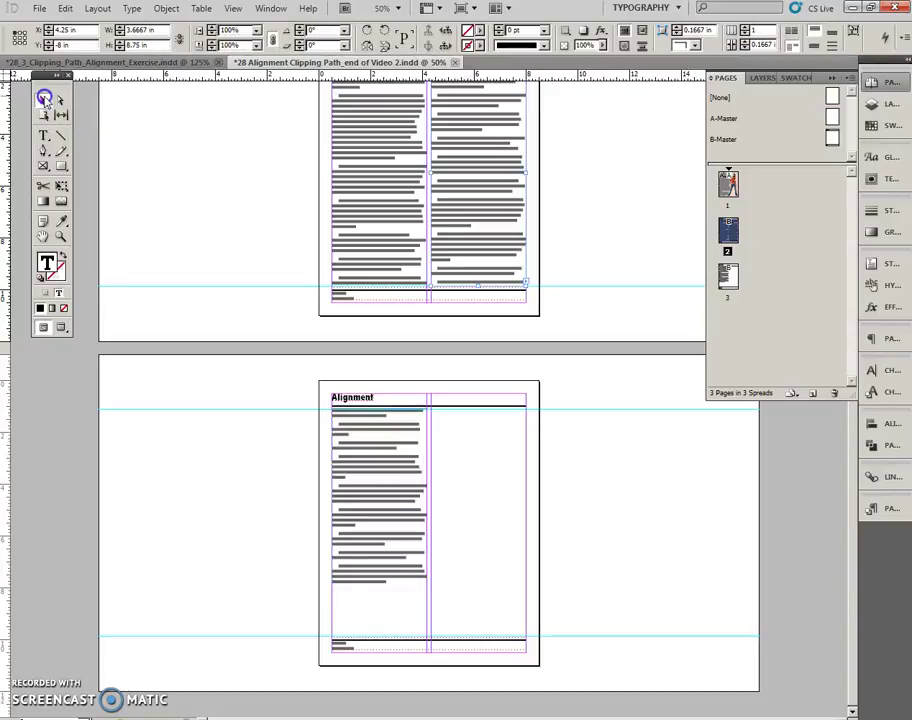
click(191, 158)
scroll(193, 160, up, 3)
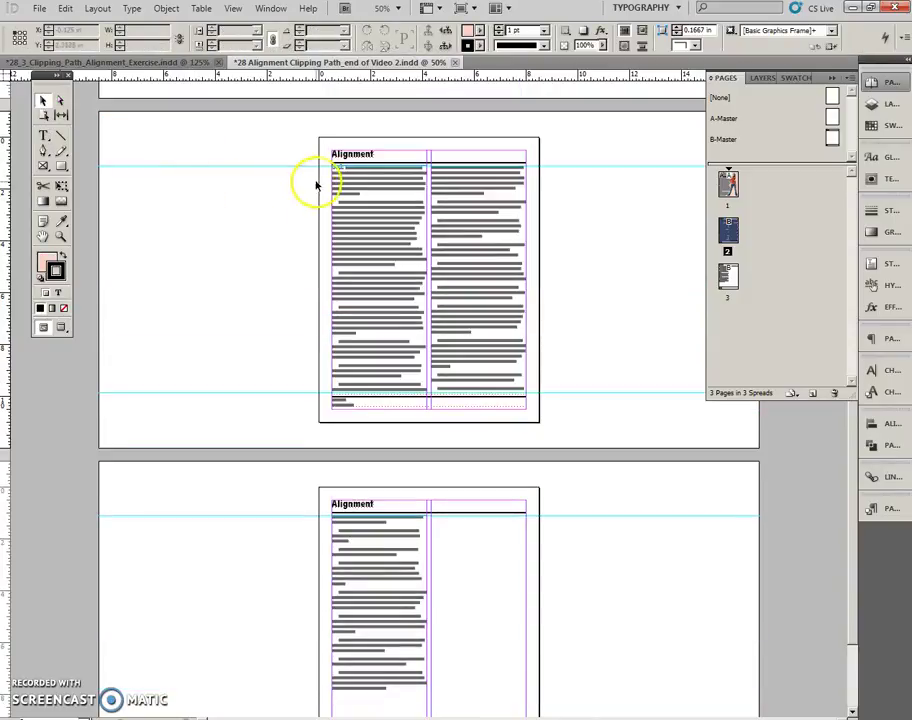
click(341, 181)
double_click(341, 181)
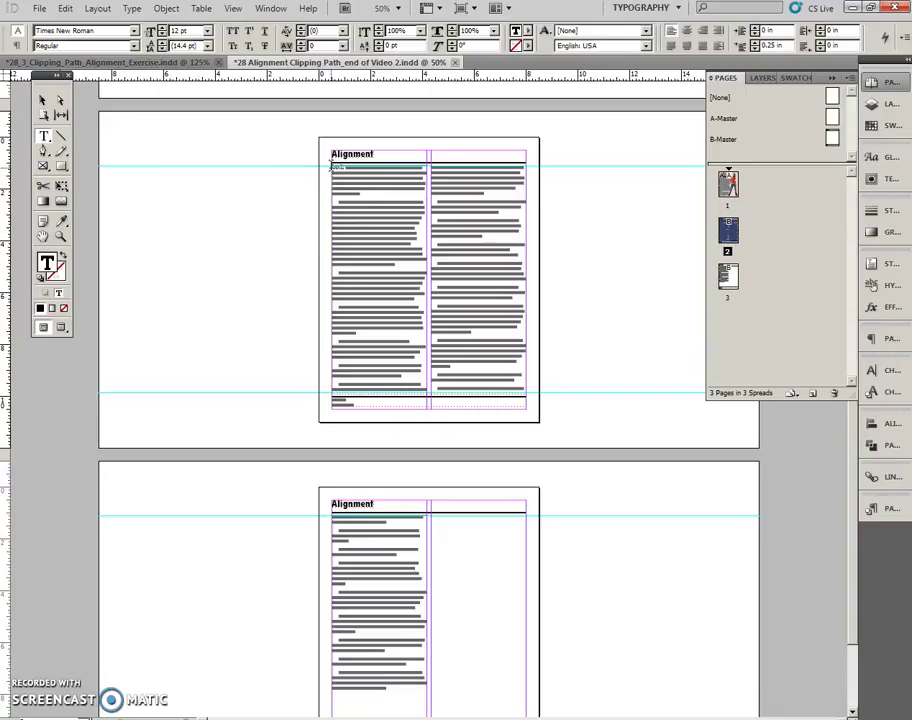
drag(336, 168, 482, 641)
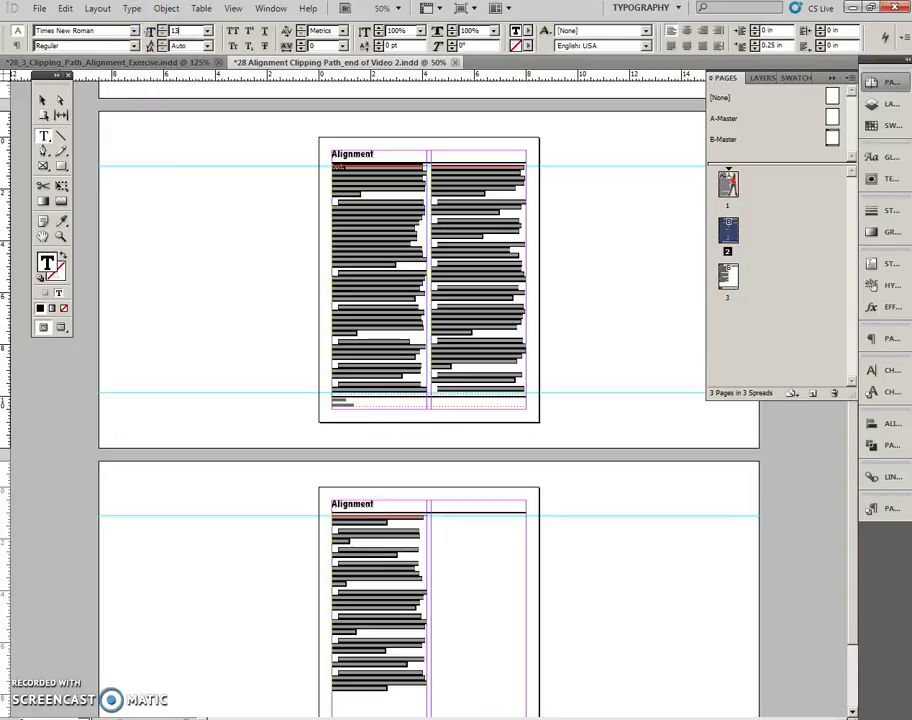
text(13)
key(Return)
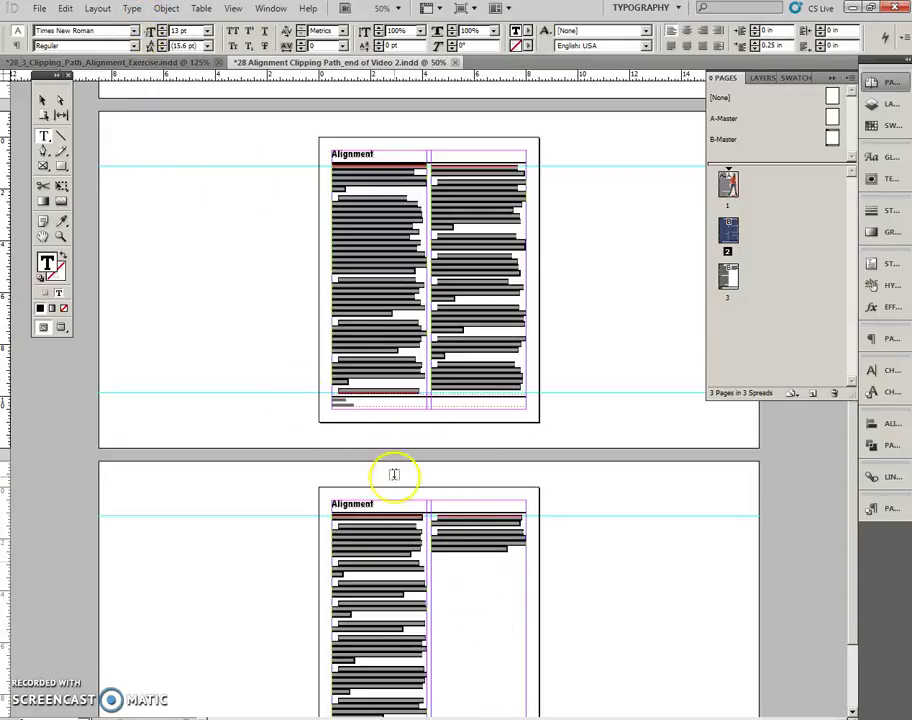
click(43, 101)
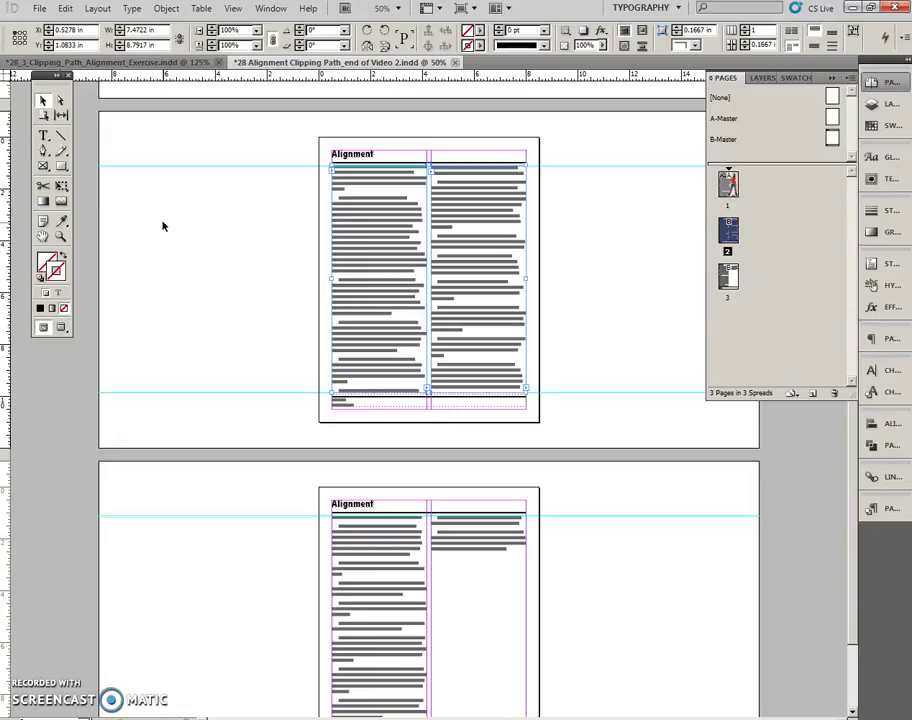
Select the whole Alignment story and change paragraph Space After to 0.0625 in
click(231, 201)
click(231, 201)
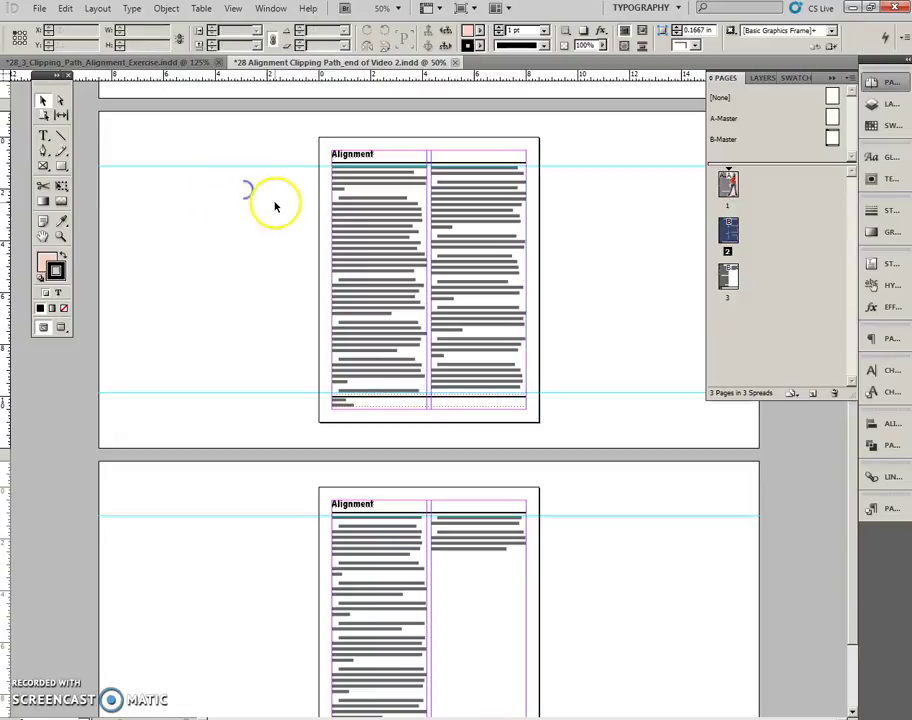
click(336, 173)
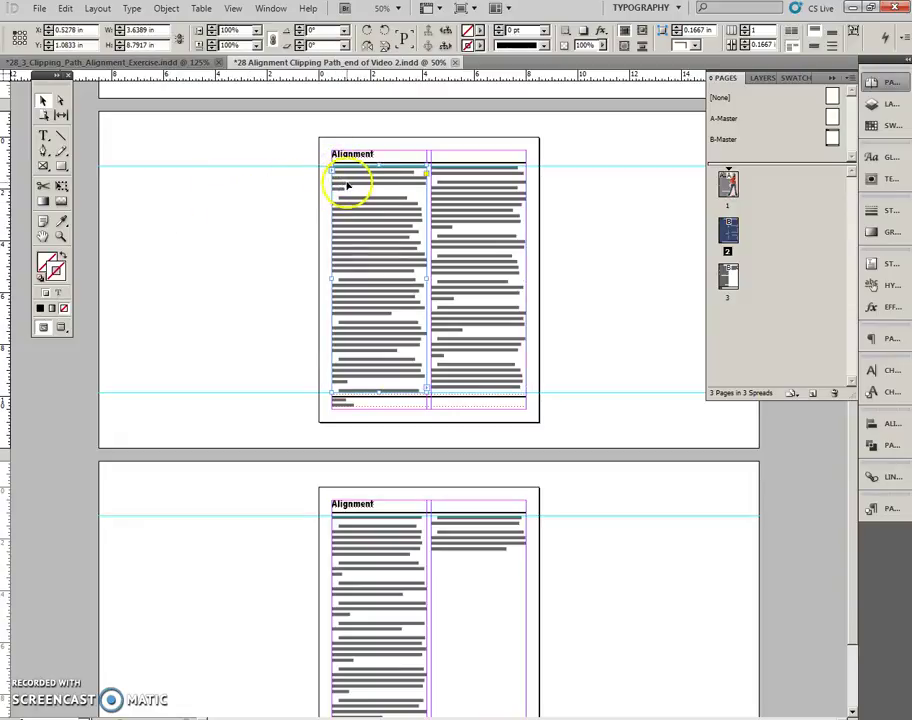
double_click(345, 182)
drag(332, 168, 509, 628)
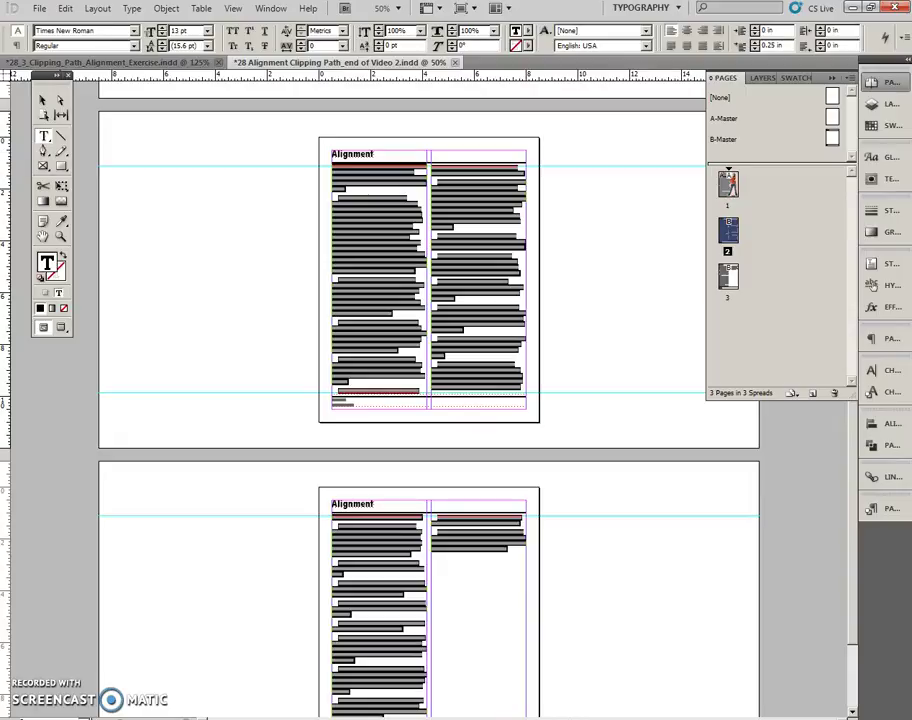
click(18, 45)
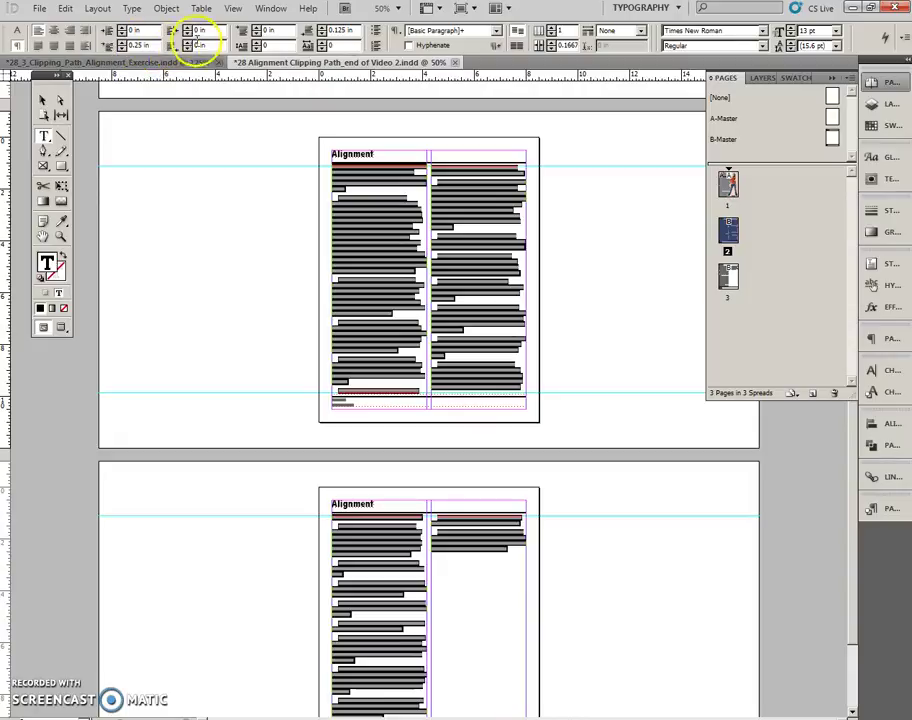
click(308, 31)
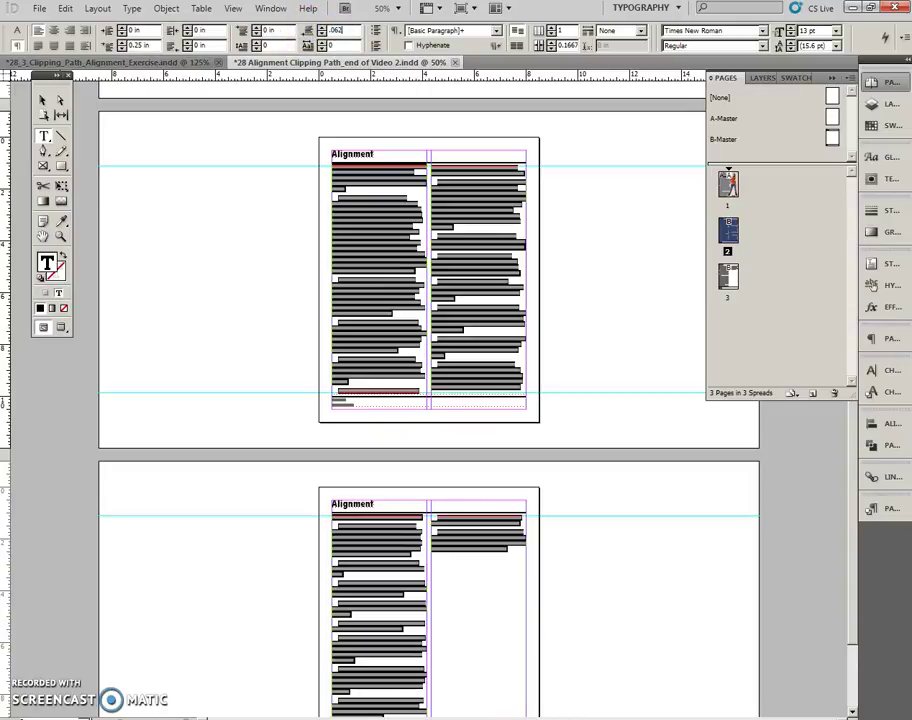
key(Return)
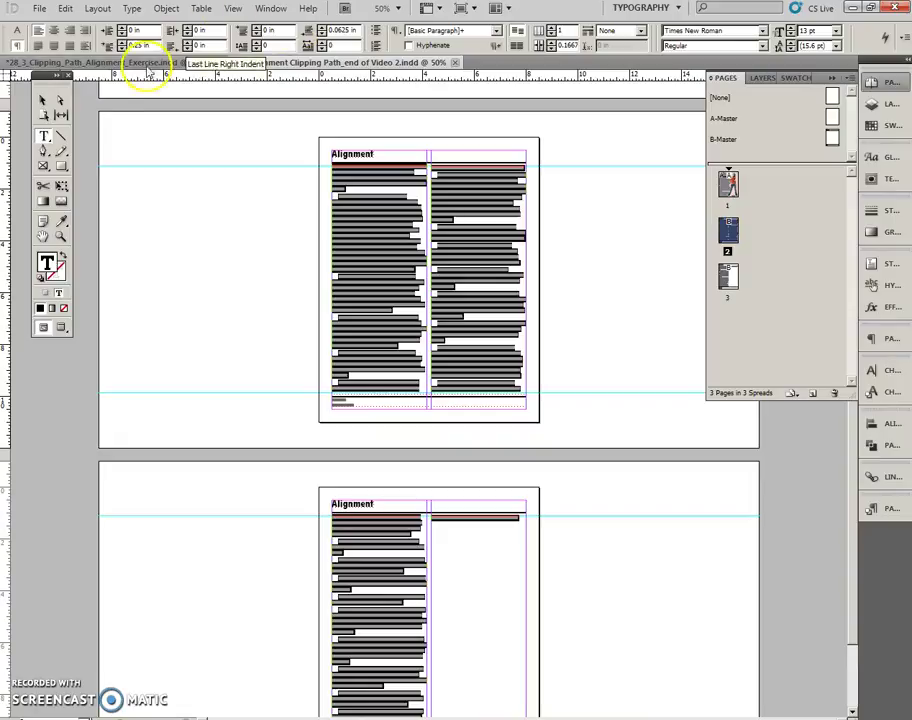
click(44, 102)
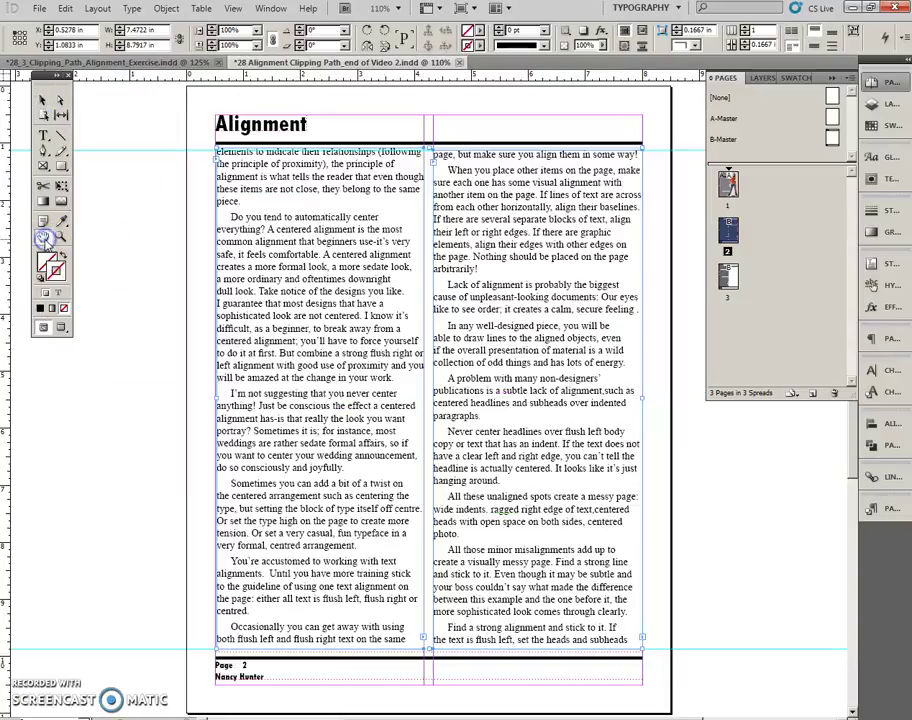
Zoom to 110% and make the closing words of page 1's text 18 pt
double_click(44, 238)
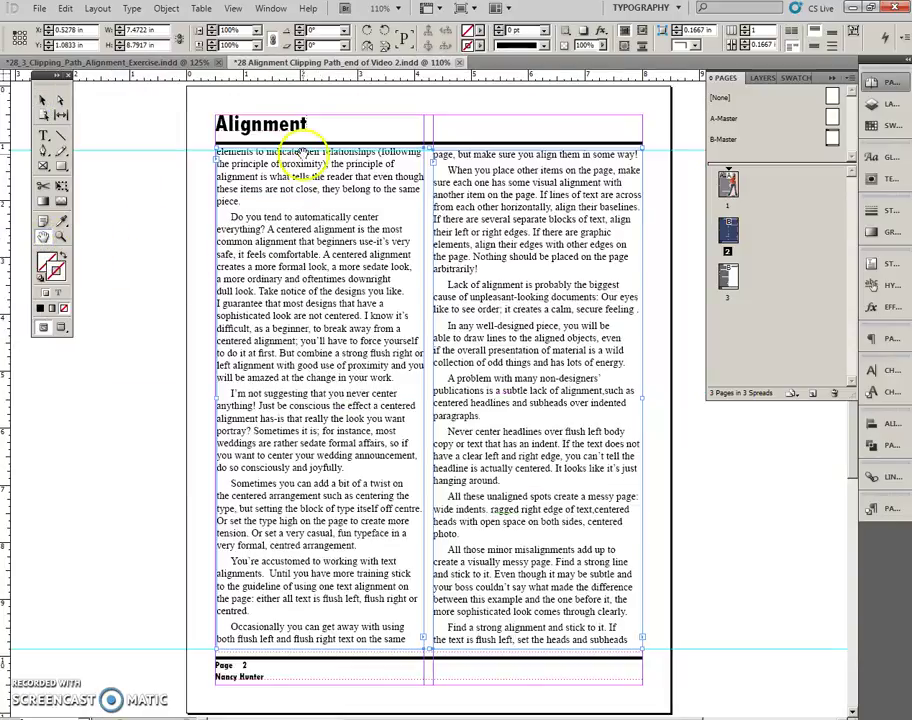
scroll(333, 212, up, 5)
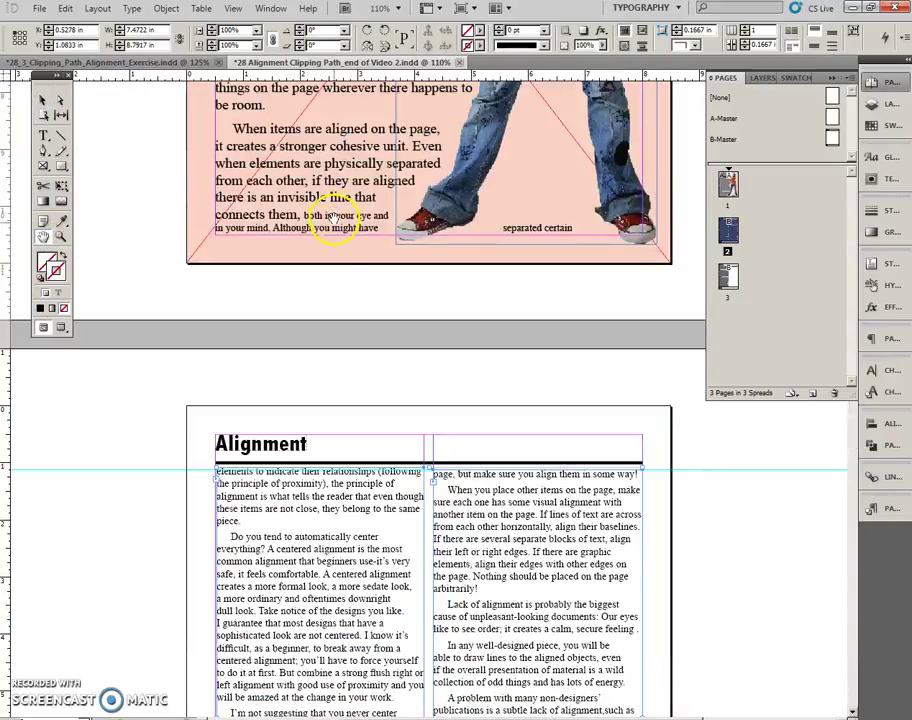
scroll(352, 297, down, 2)
scroll(352, 297, up, 5)
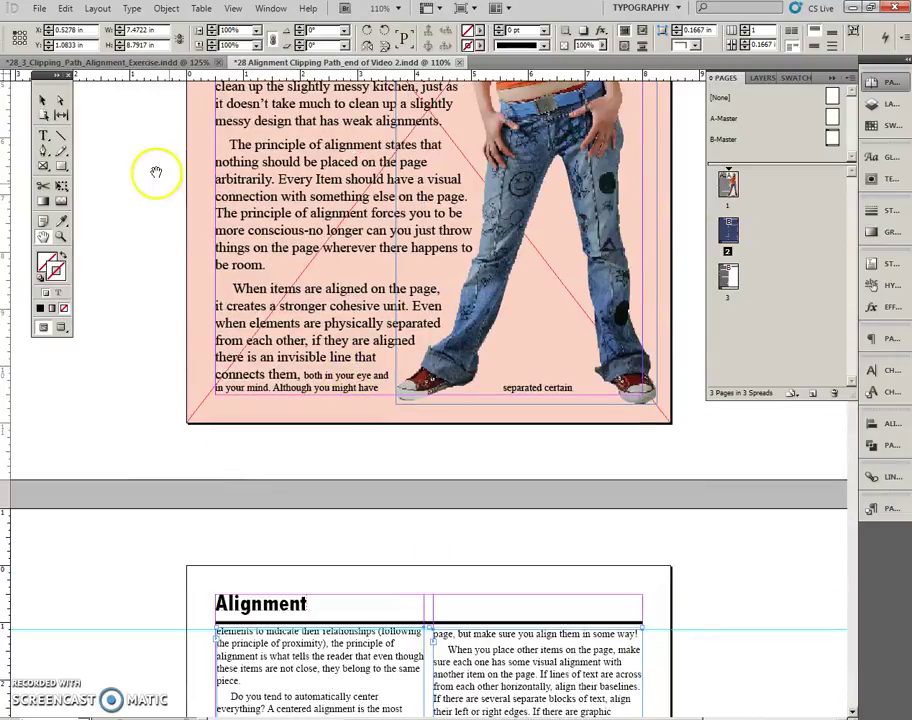
click(42, 101)
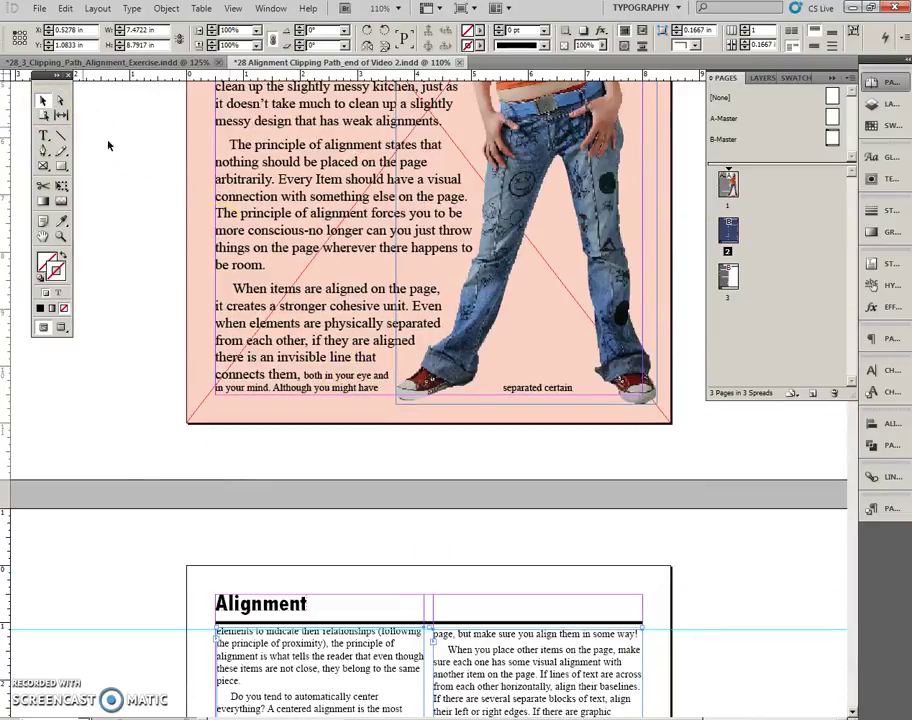
double_click(315, 378)
drag(314, 378, 376, 384)
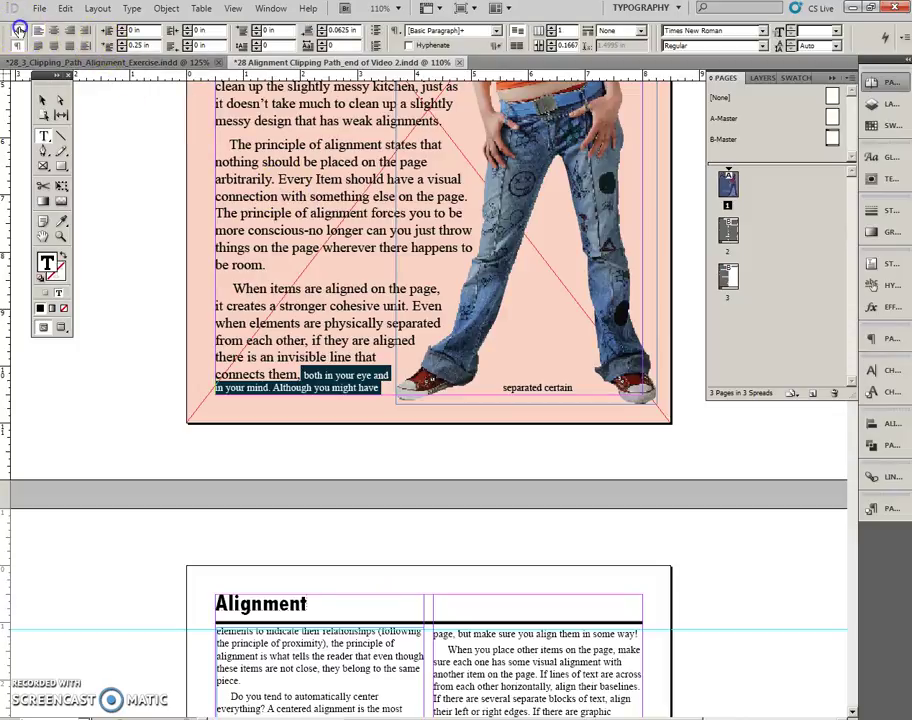
click(18, 31)
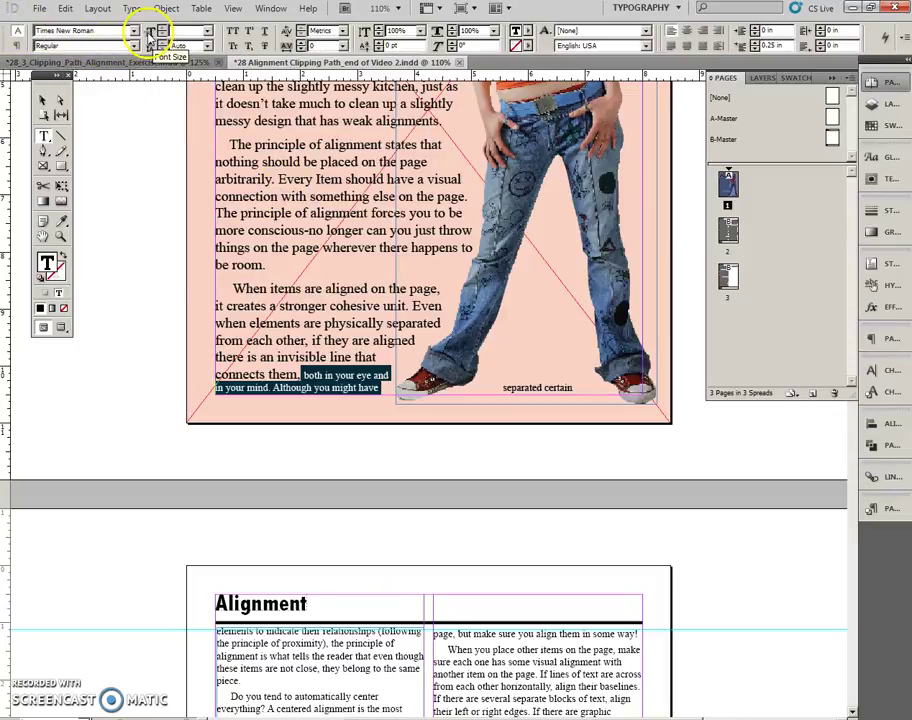
click(147, 33)
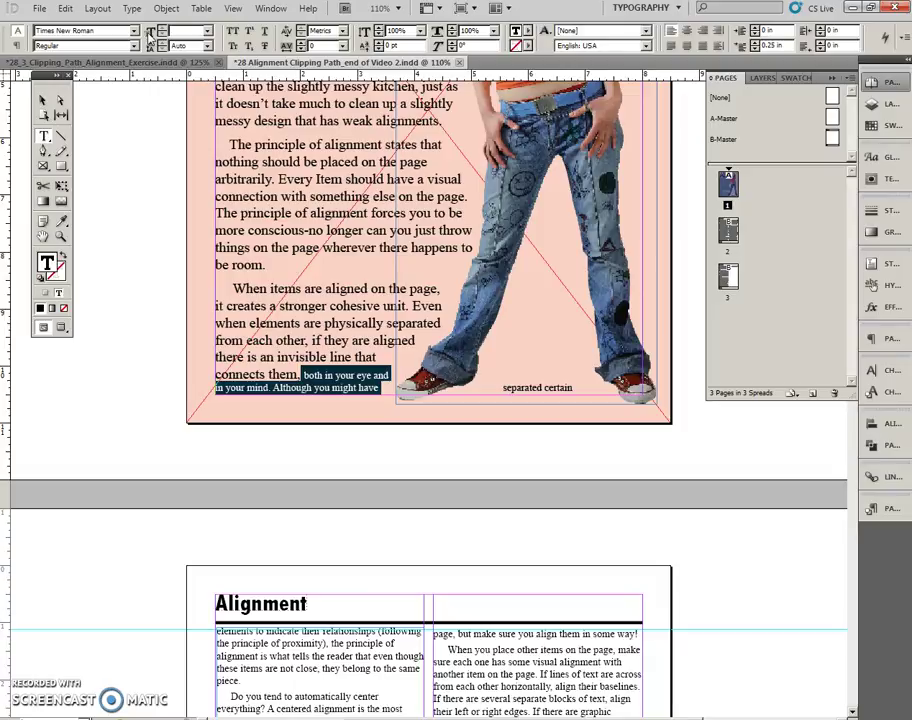
text(18)
key(Return)
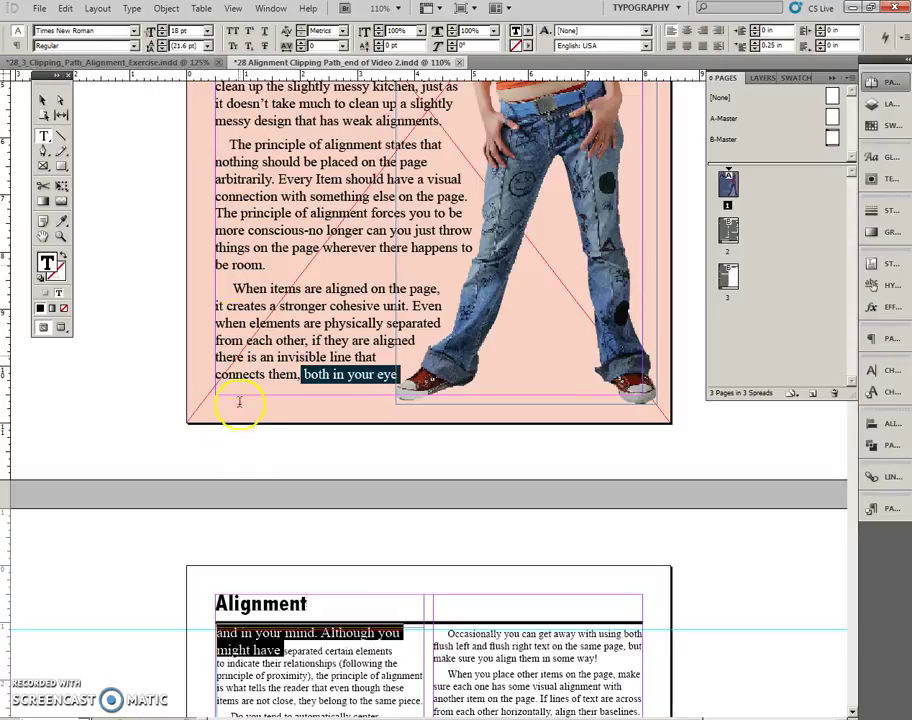
Resize page 2's opening text from "and in your mind" through "might have" to 13 pt
scroll(238, 499, down, 3)
scroll(240, 500, down, 2)
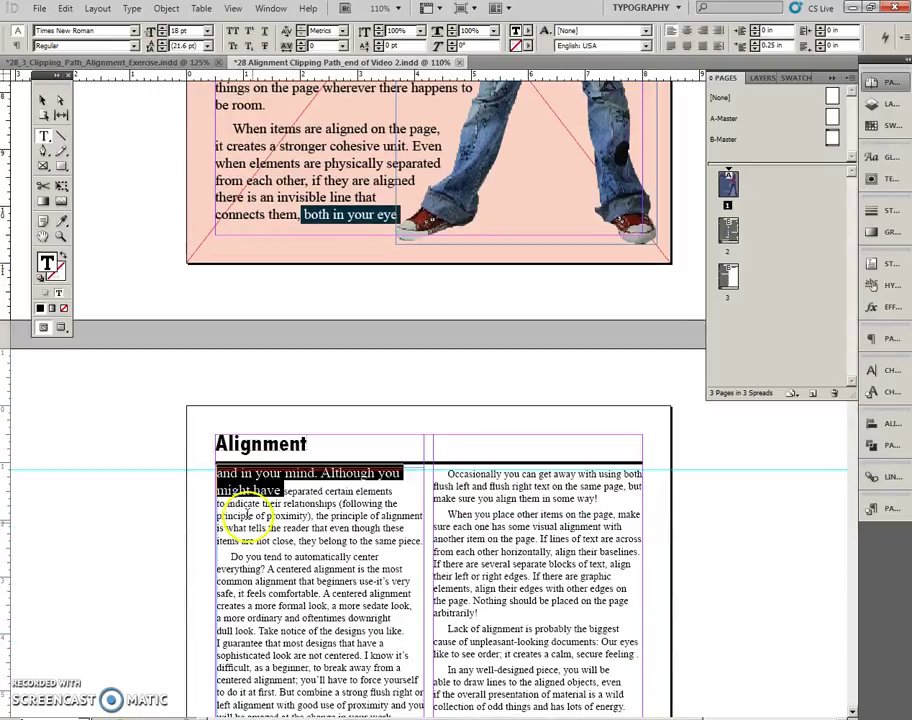
click(260, 527)
click(226, 476)
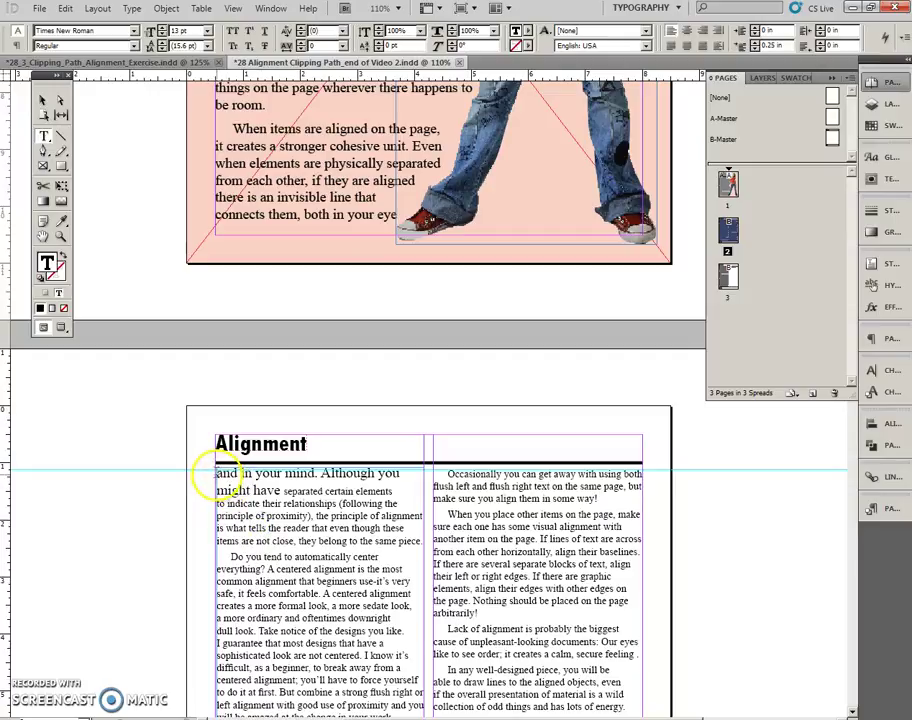
drag(218, 473, 303, 491)
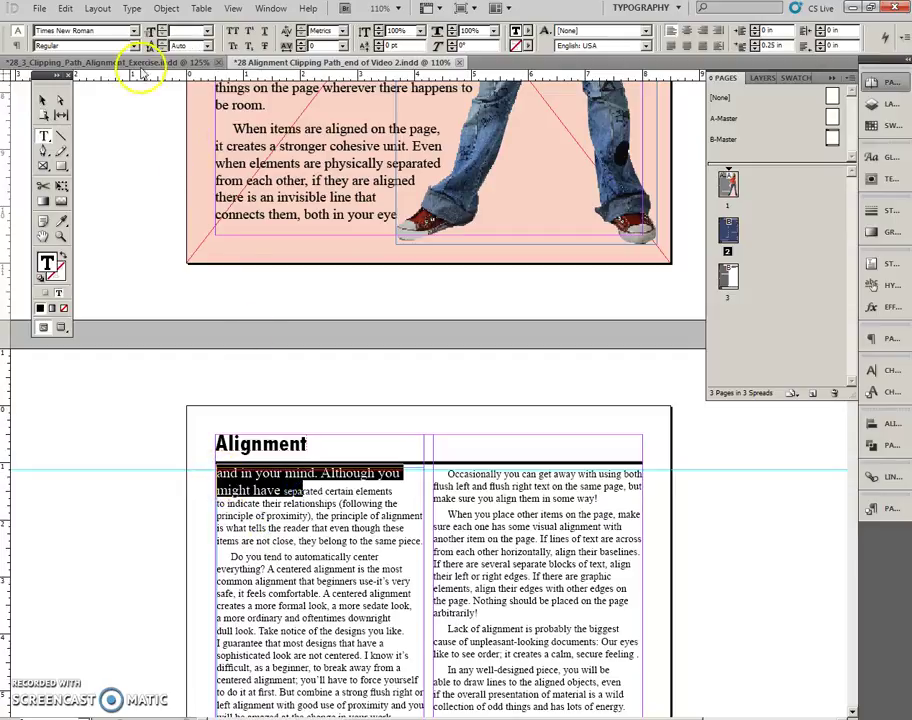
click(146, 33)
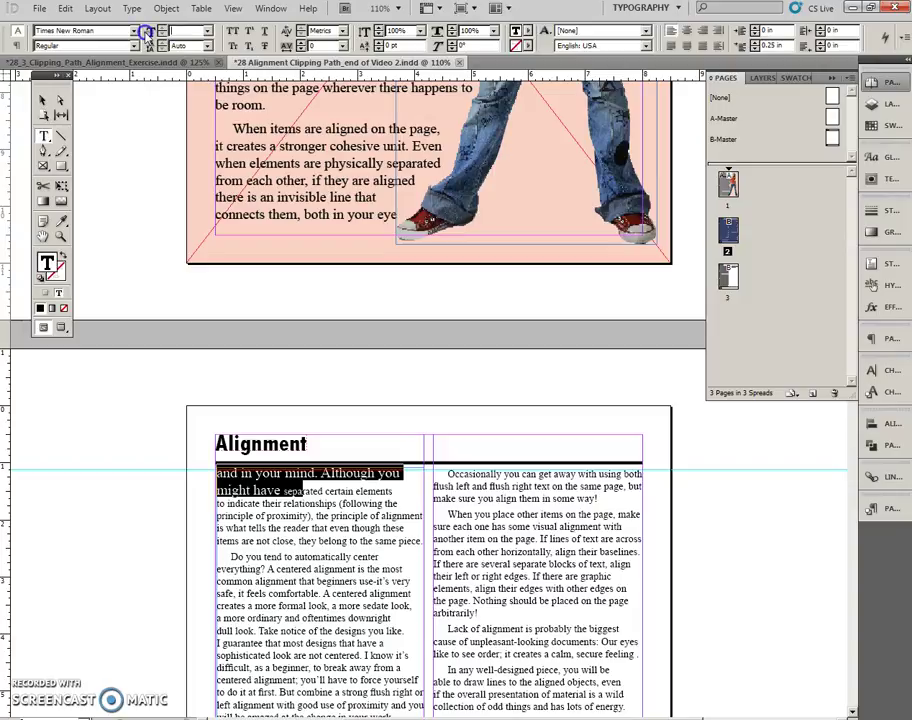
text(12)
key(Return)
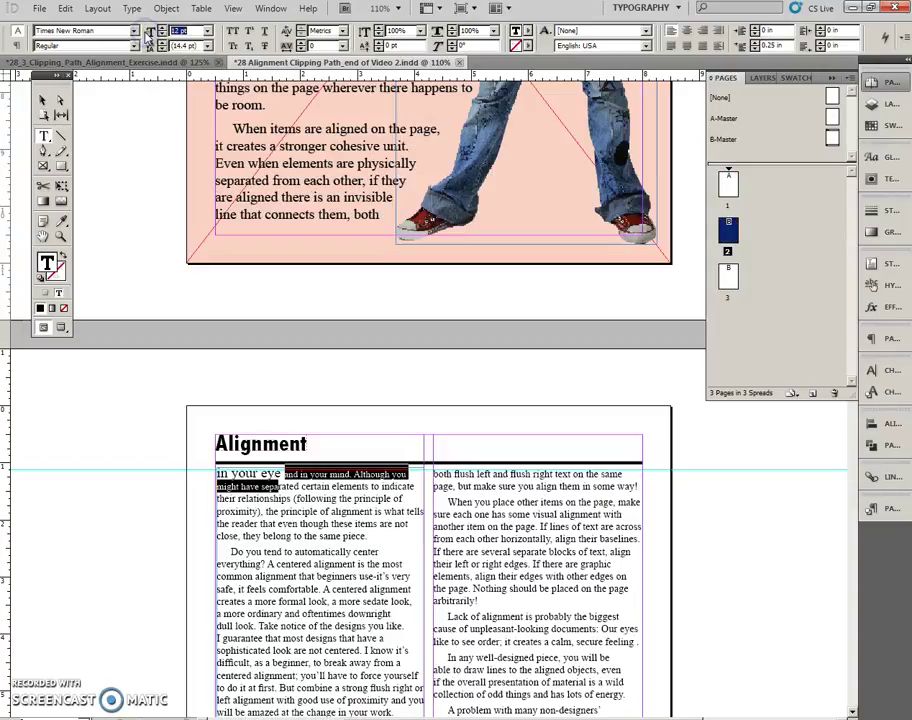
key(Up)
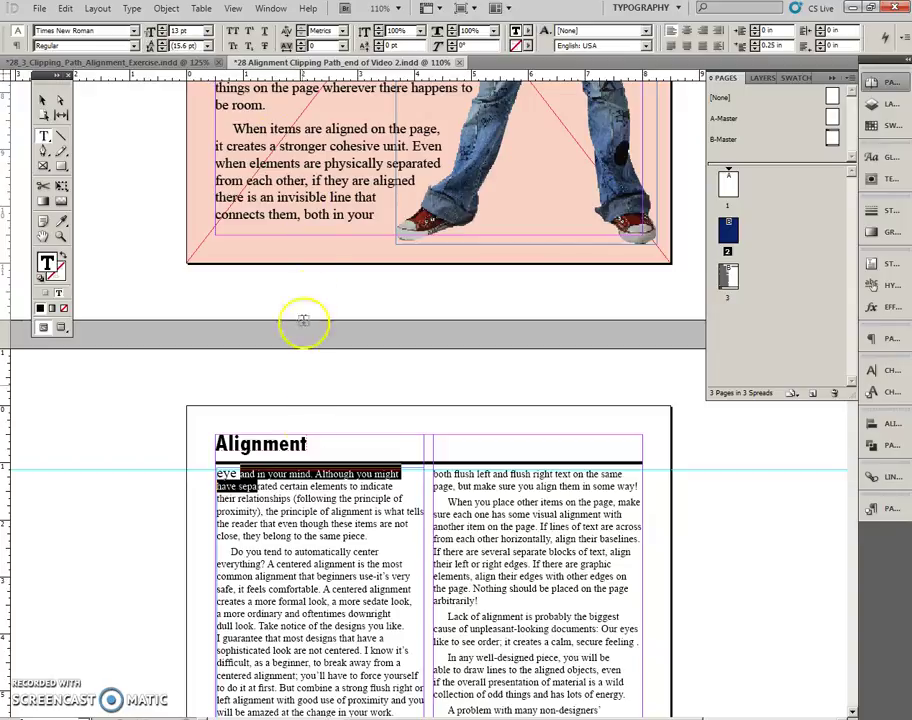
click(283, 494)
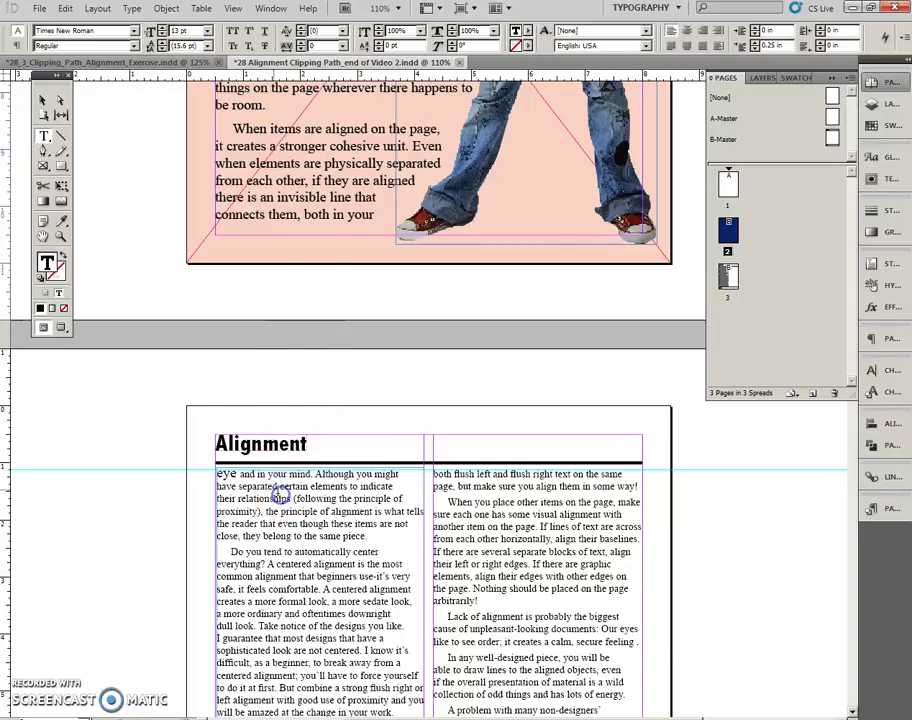
Set the words "eye" and "in your" to 13 pt on page 2
double_click(220, 474)
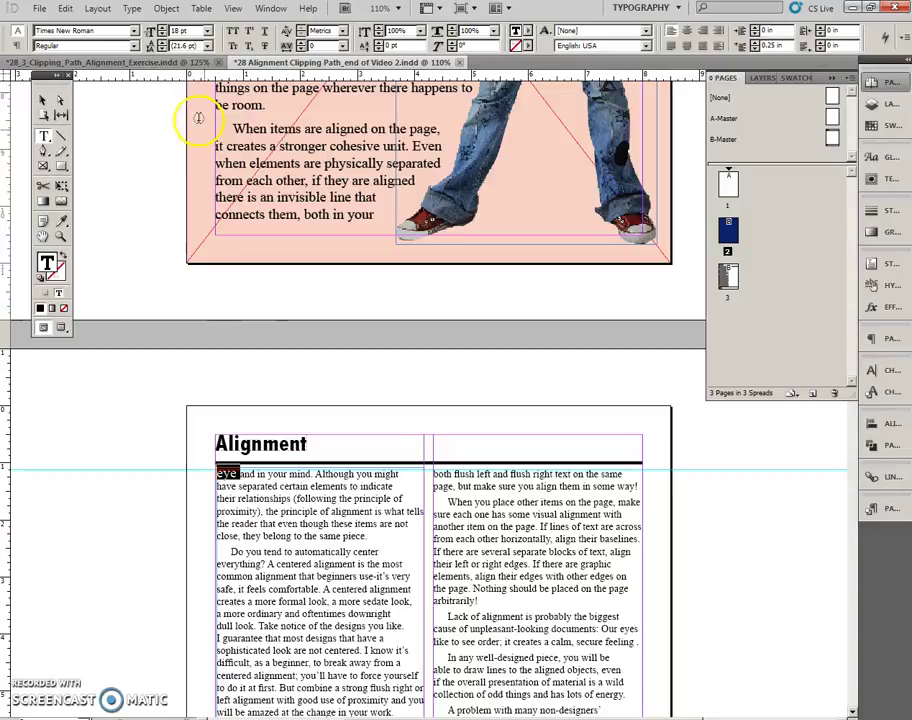
click(148, 31)
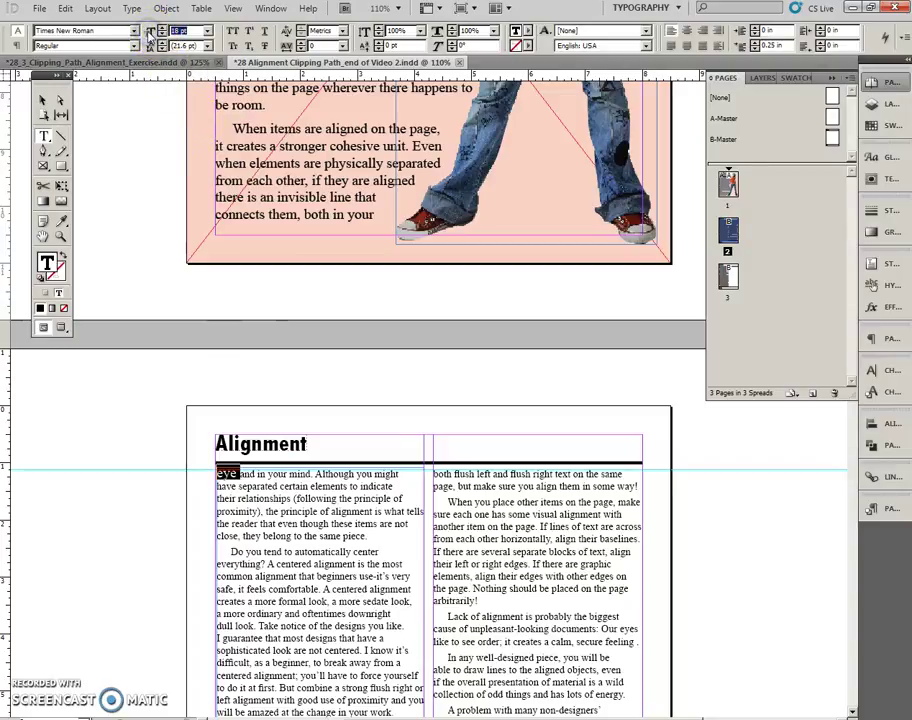
text(13)
key(Return)
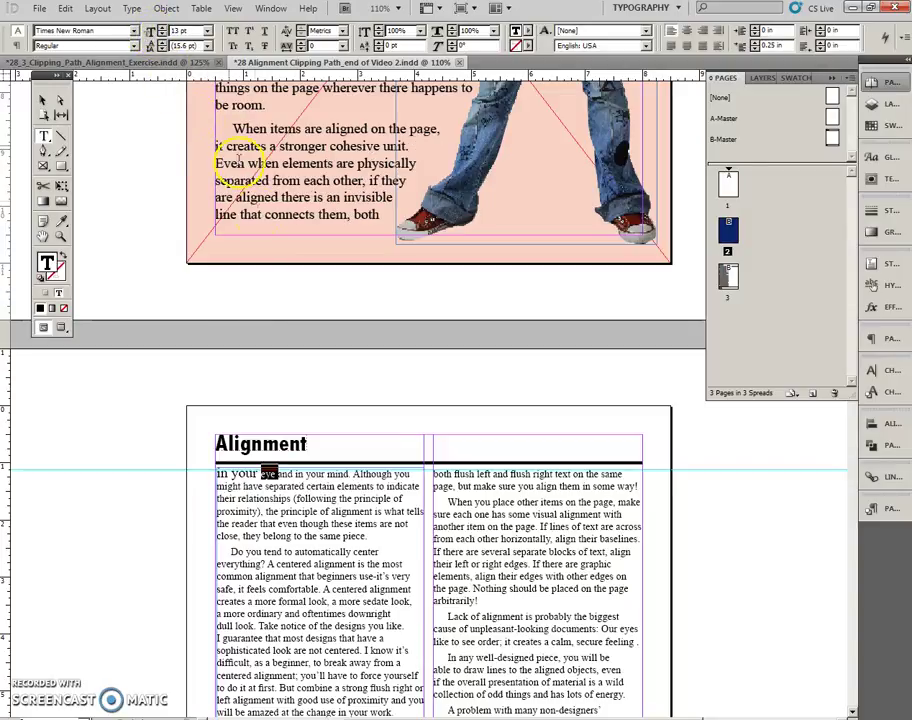
drag(260, 475, 190, 478)
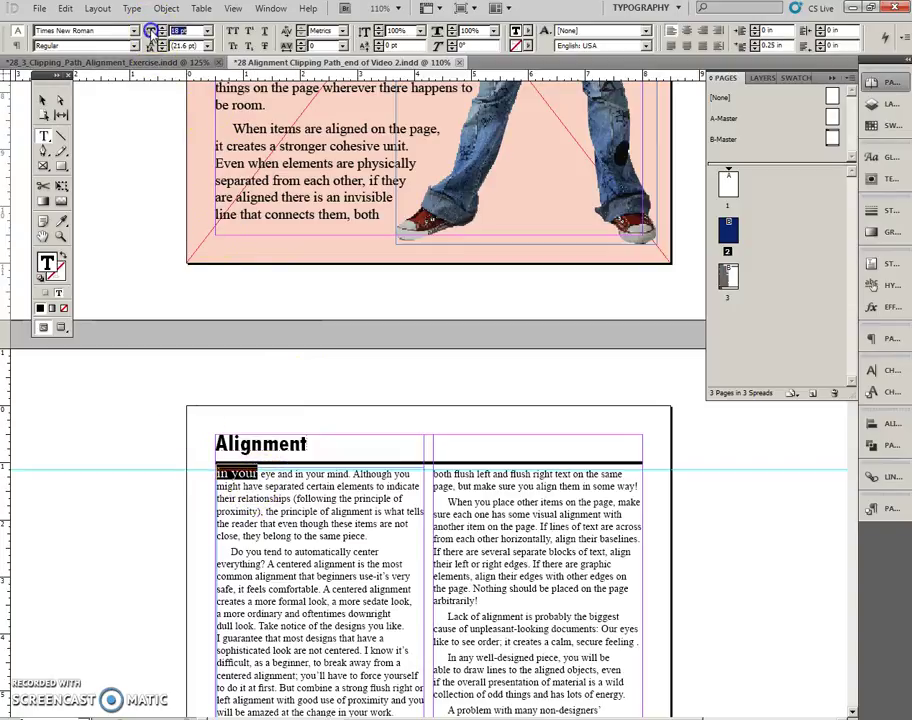
text(13)
key(Return)
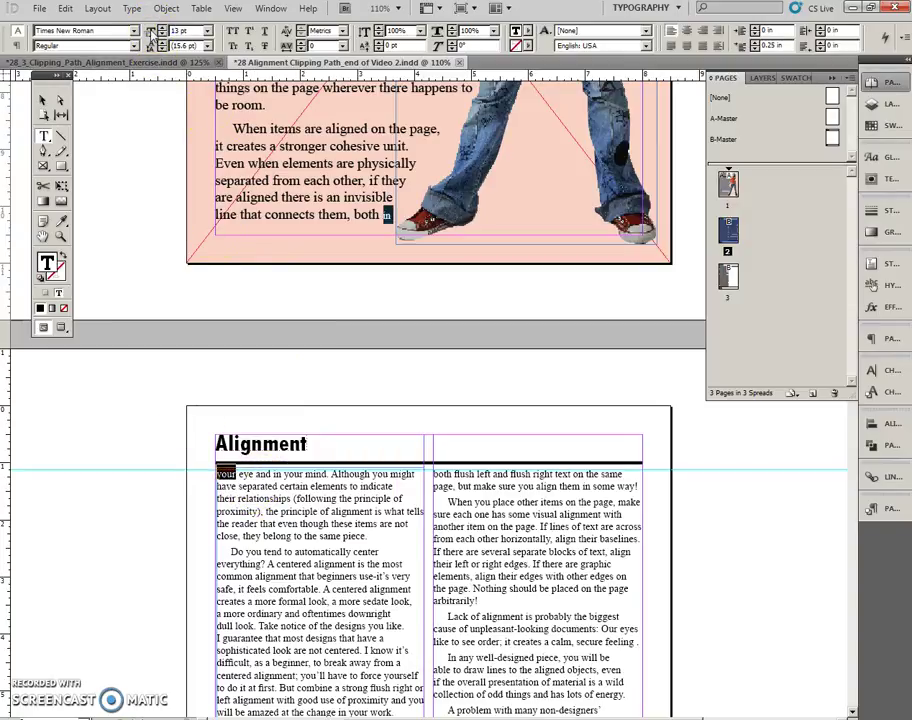
click(379, 502)
click(384, 246)
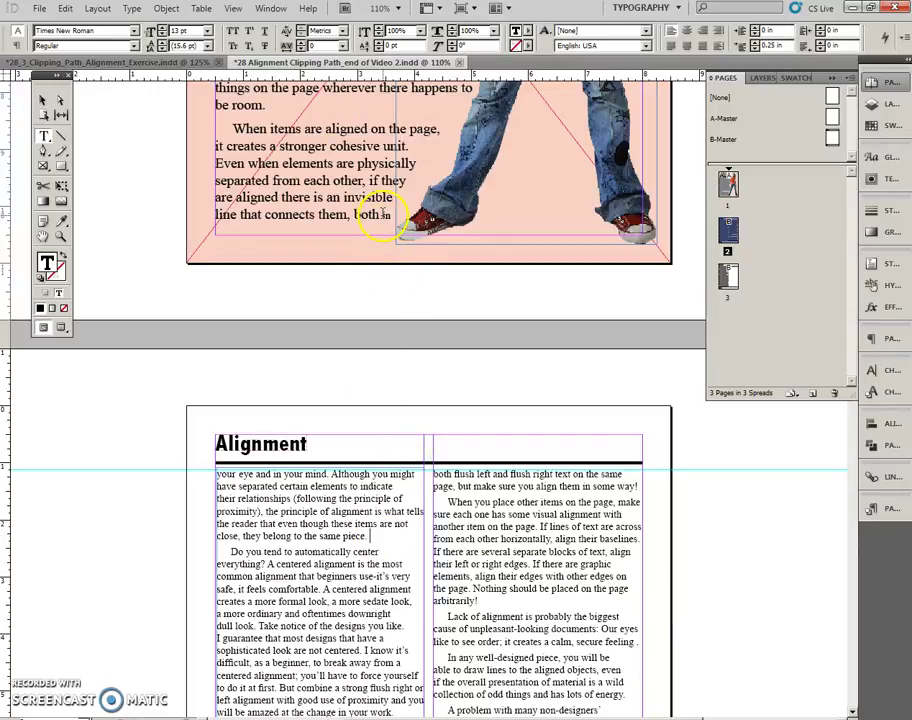
click(381, 214)
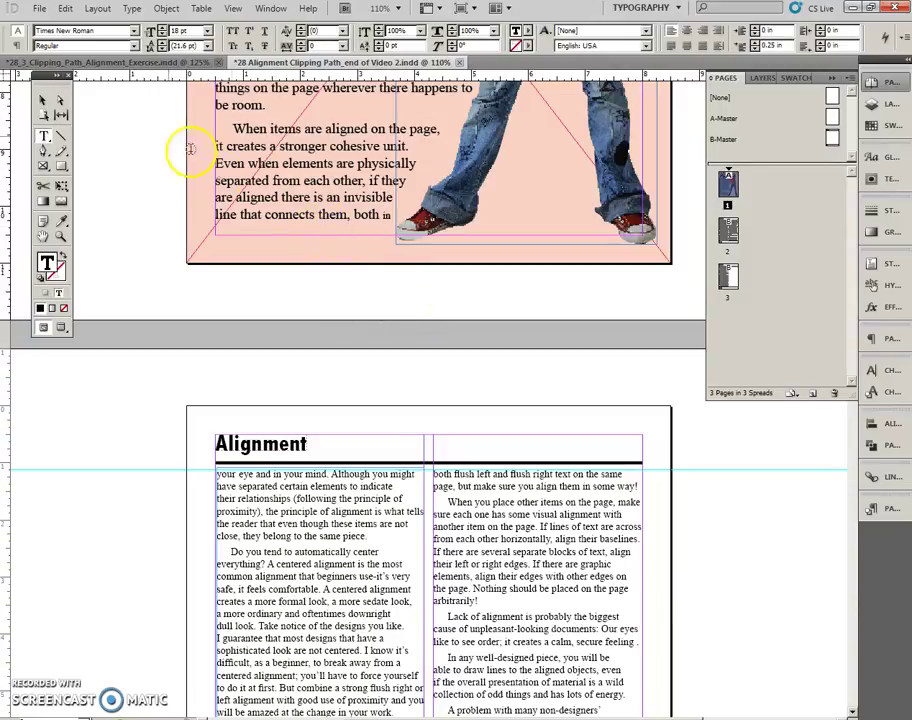
Insert a forced line break after 'both' at the end of page 1's text
click(131, 9)
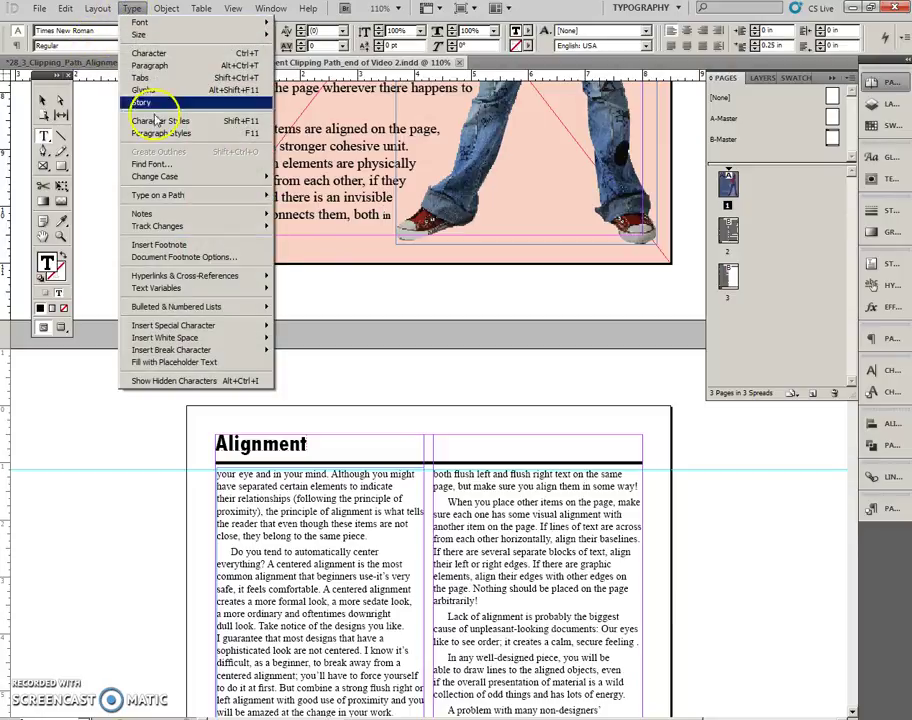
mouse_move(201, 326)
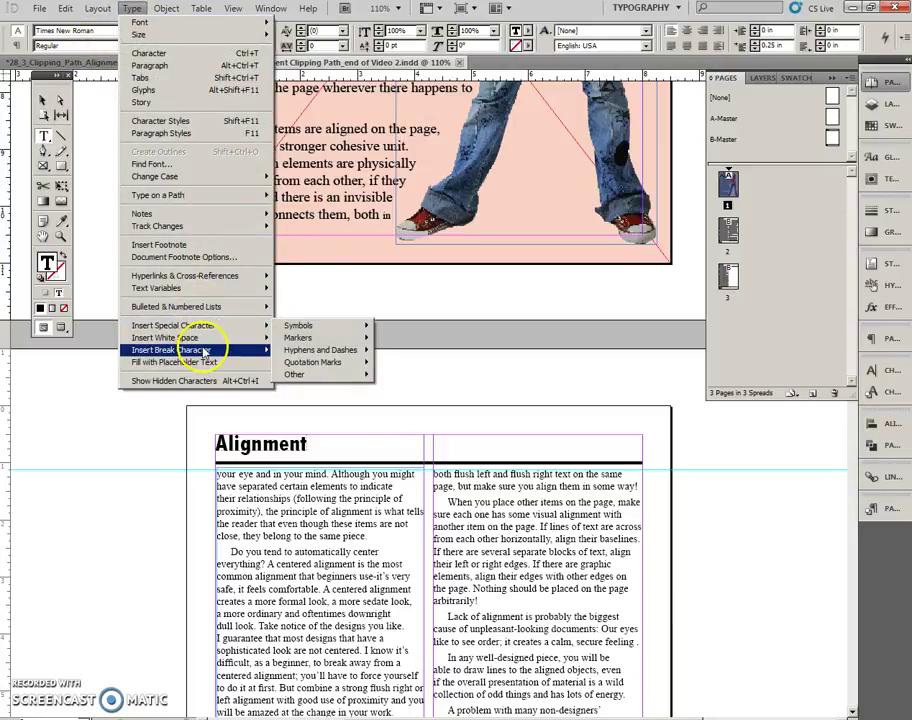
mouse_move(229, 351)
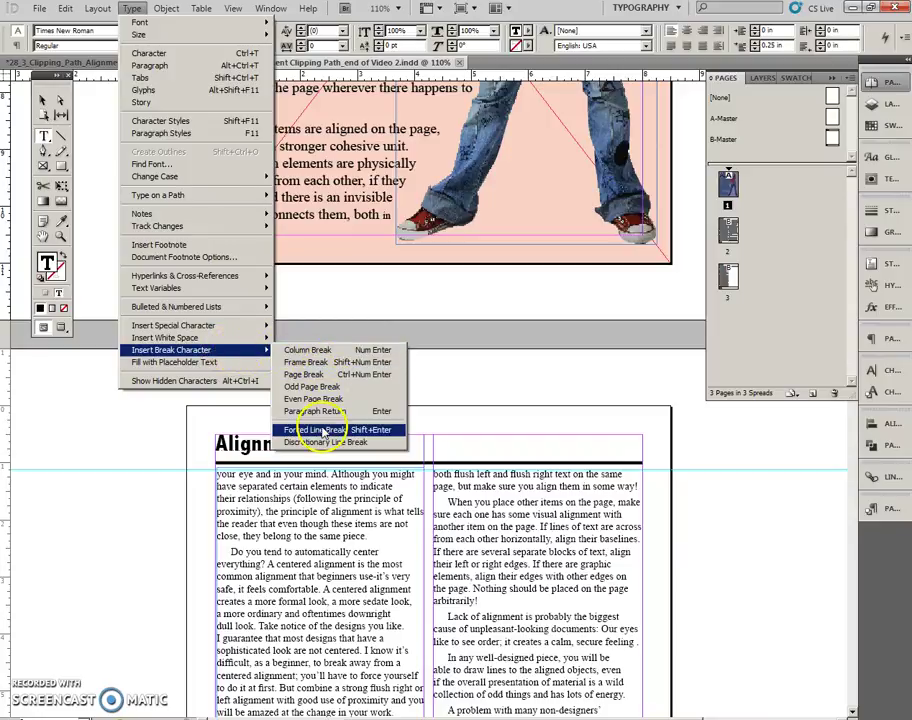
click(313, 430)
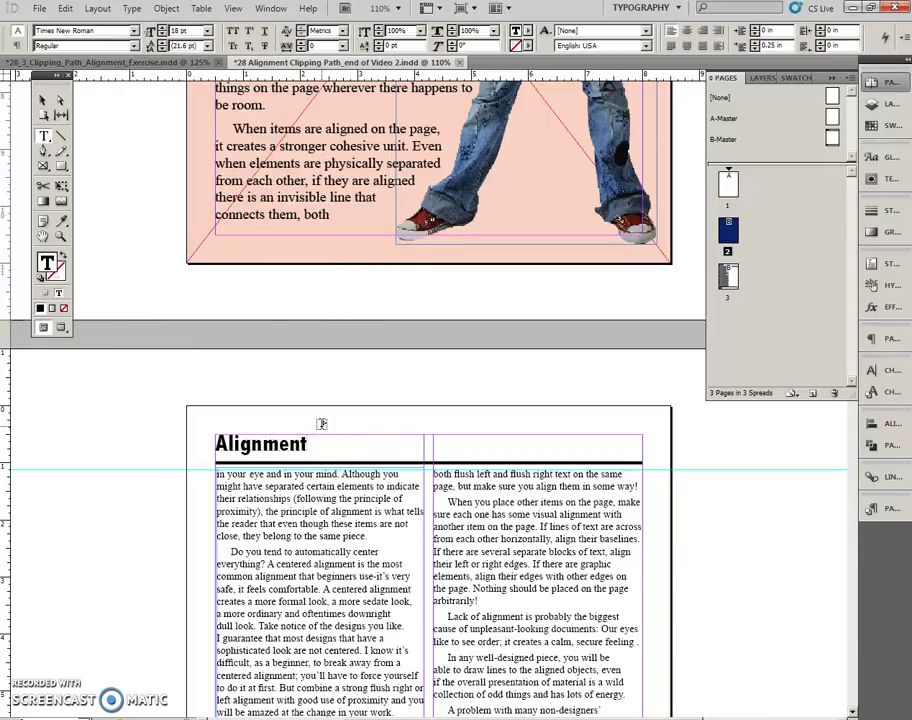
Add ' in' after 'both' at 18 pt so page 2 opens with "your eye"
click(341, 231)
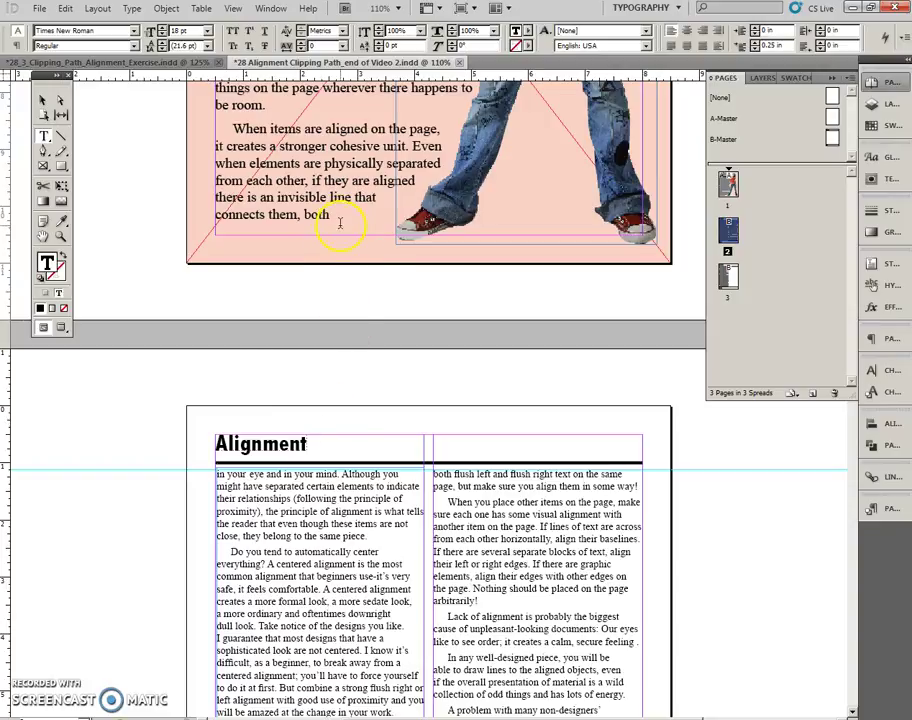
scroll(362, 254, up, 5)
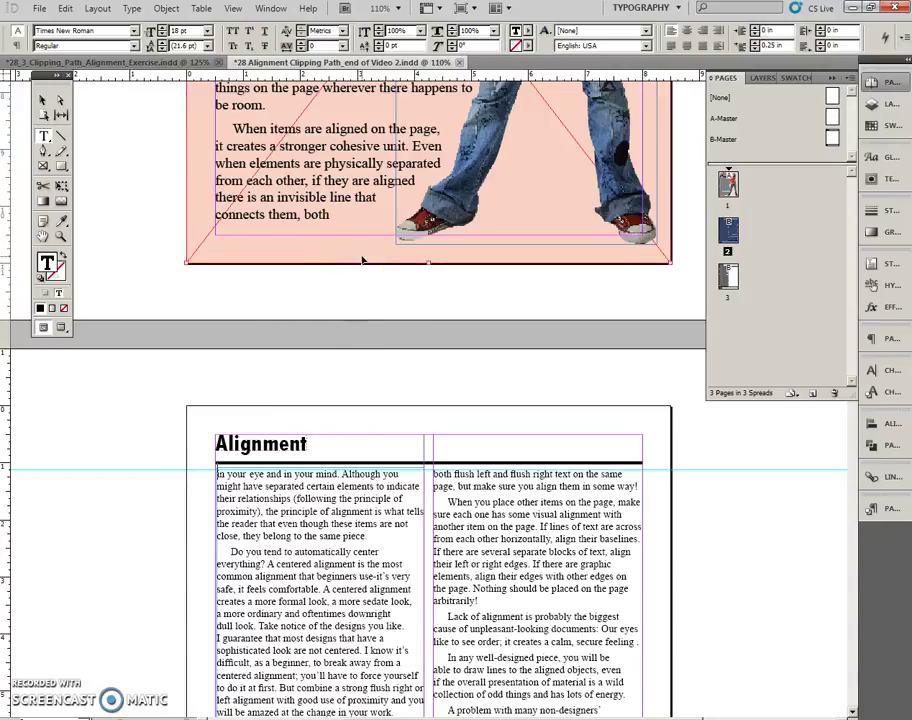
text(ine that)
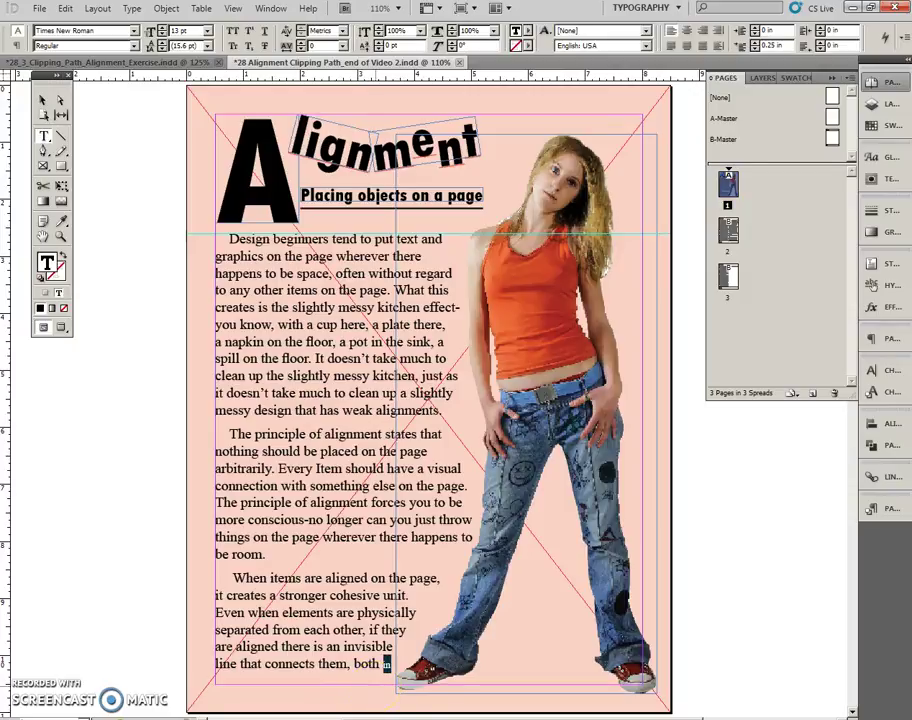
click(150, 40)
text(18)
key(Return)
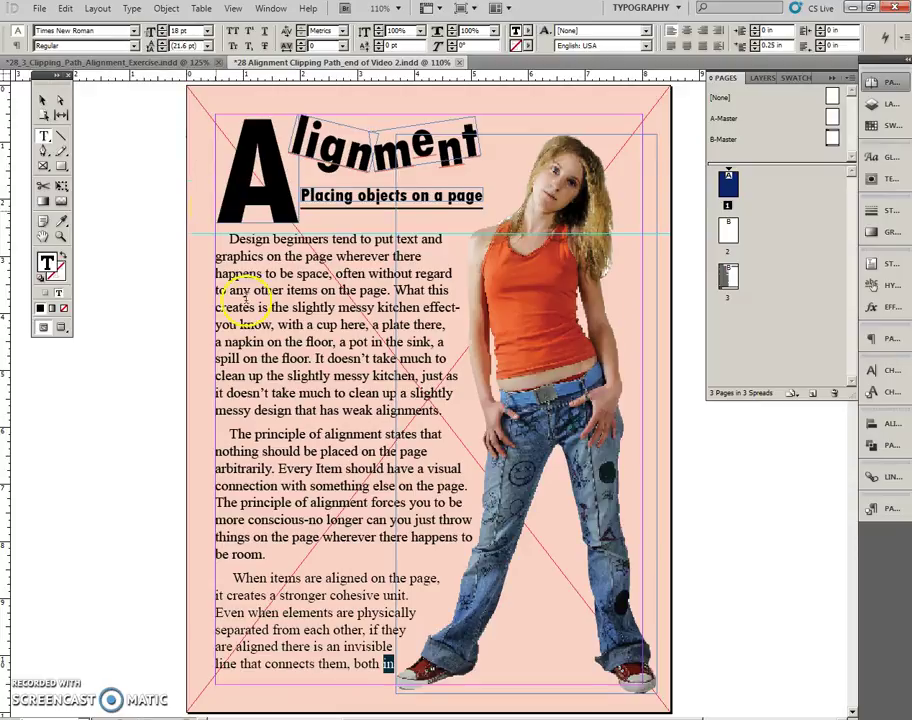
scroll(305, 441, down, 6)
click(302, 548)
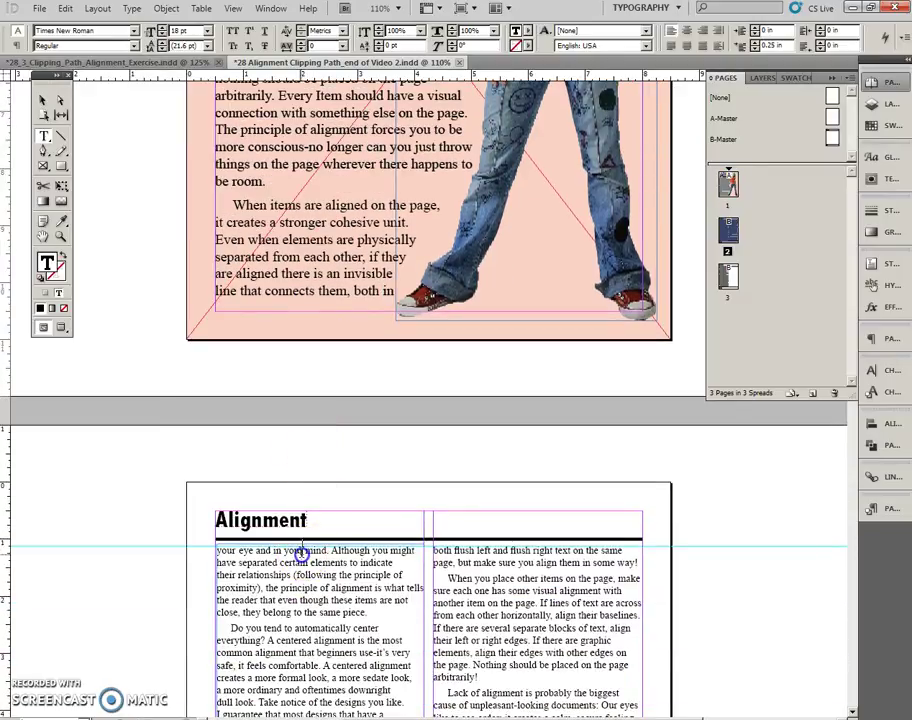
scroll(310, 528, down, 7)
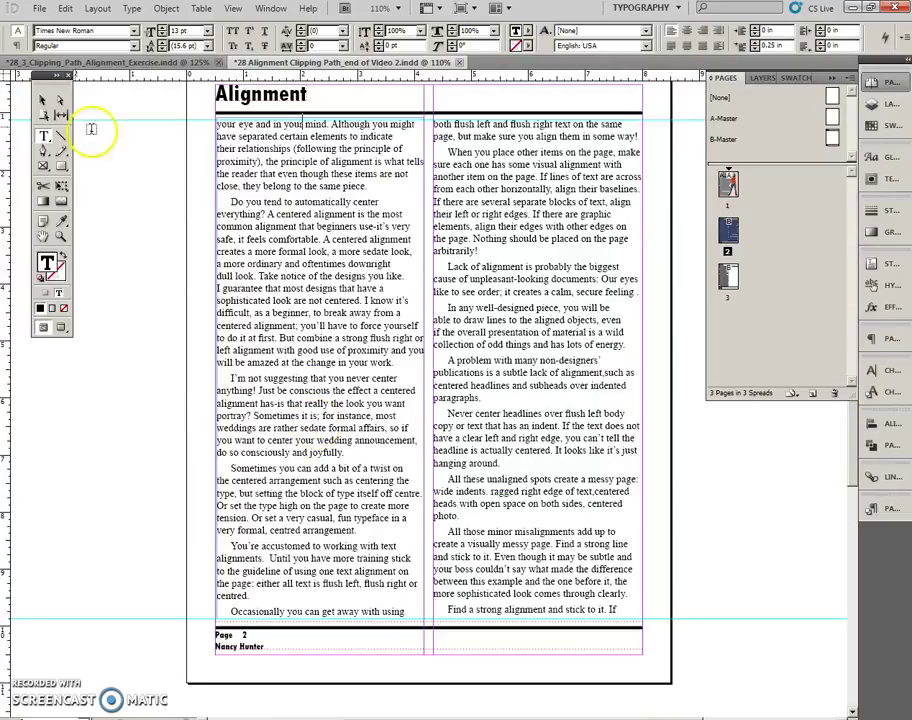
Nudge the top edge of page 2's text frame slightly down
click(43, 100)
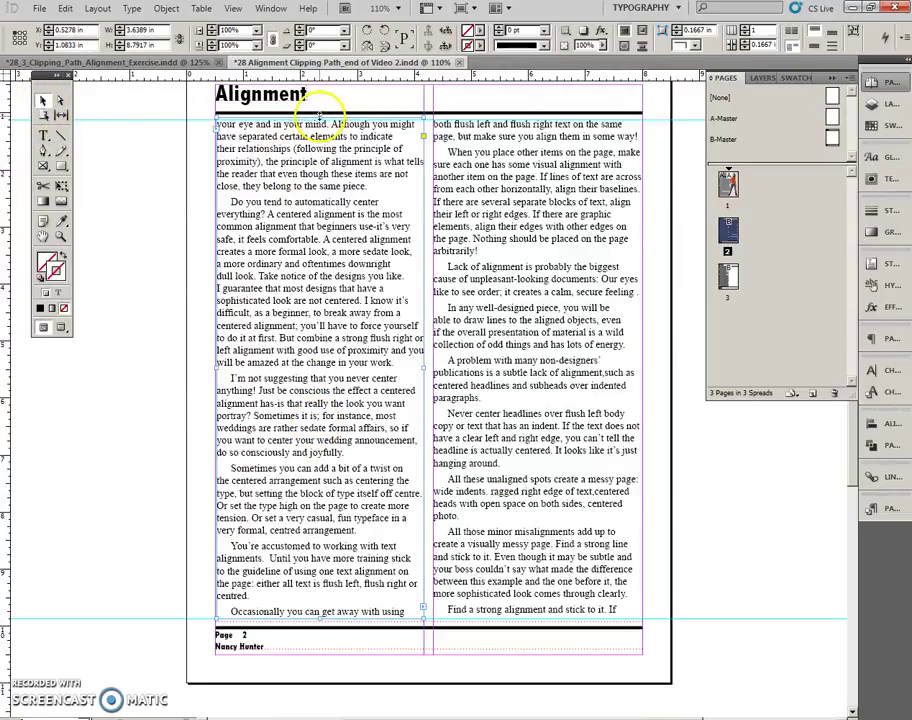
drag(318, 116, 318, 119)
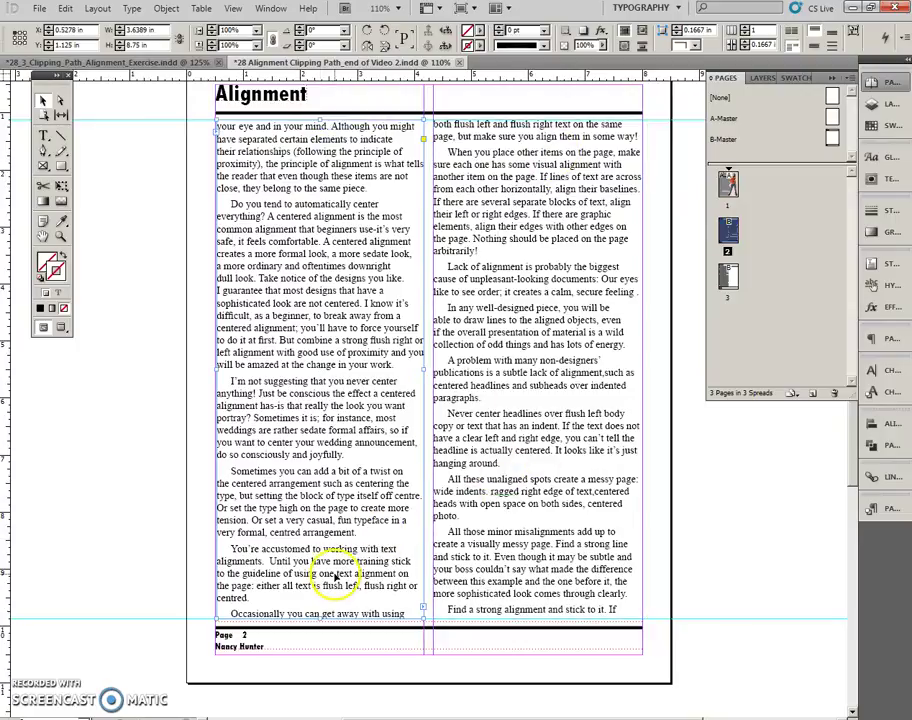
click(320, 620)
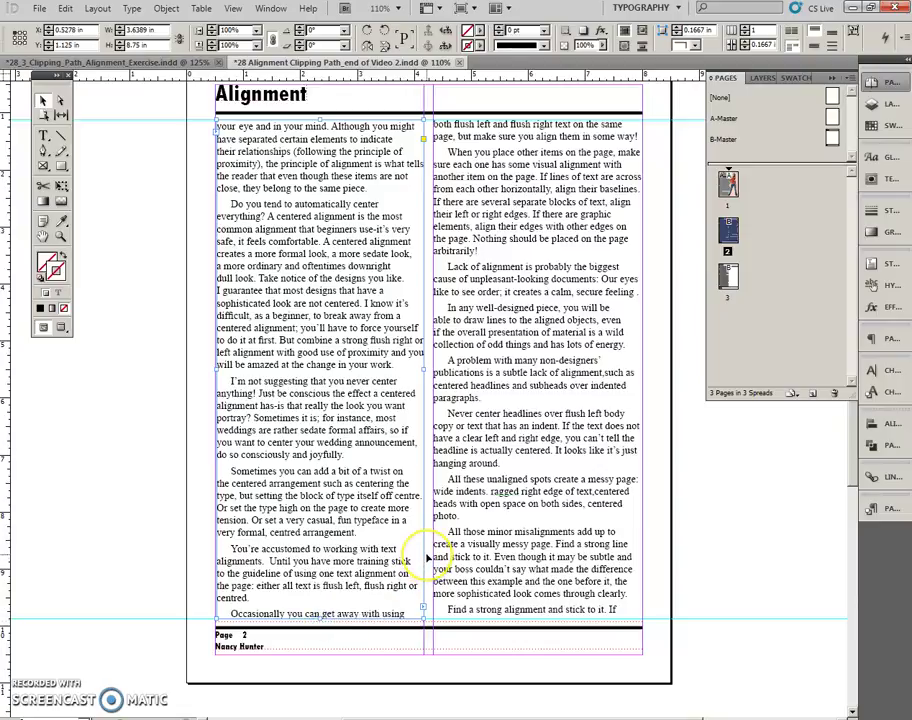
scroll(427, 557, down, 6)
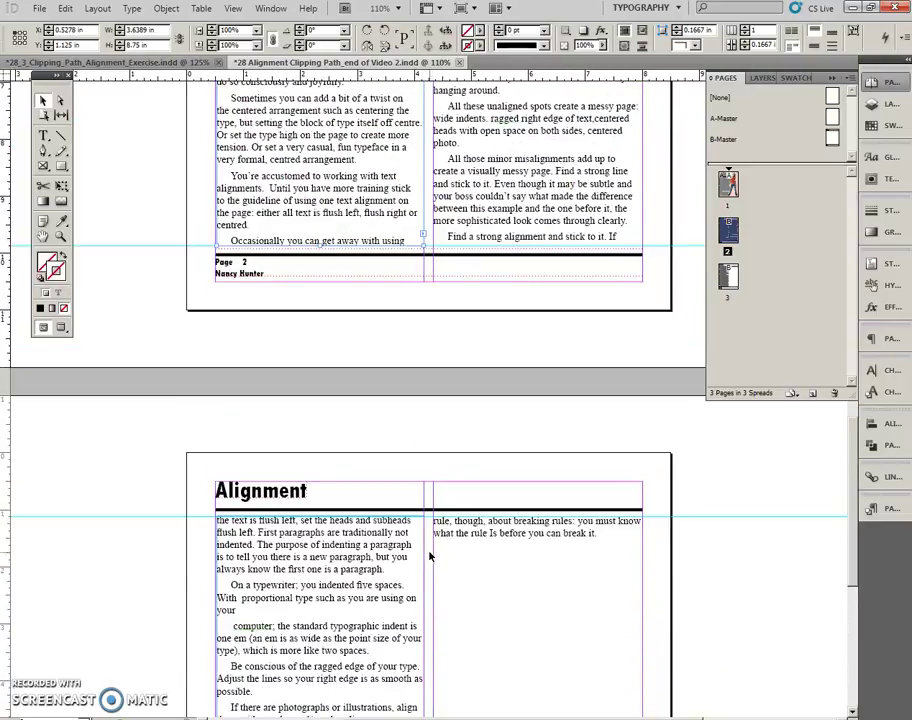
scroll(430, 557, down, 5)
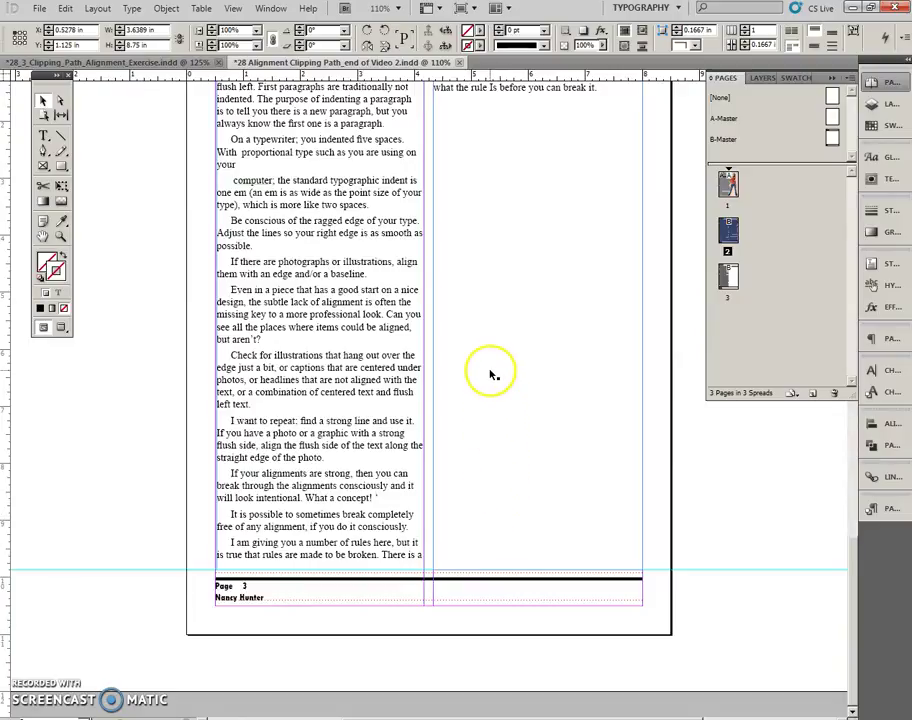
scroll(516, 373, up, 1)
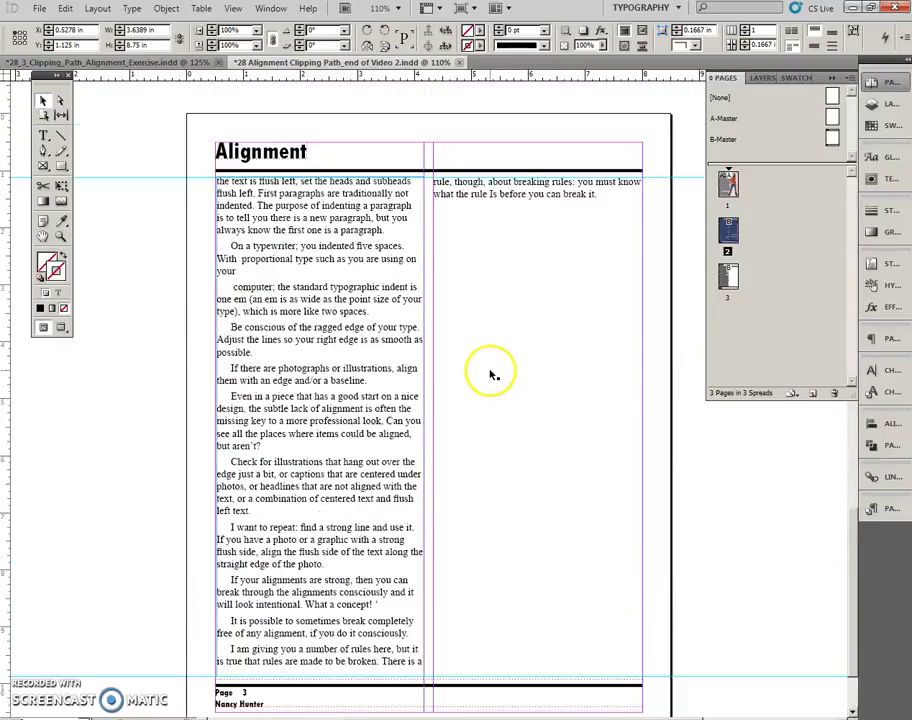
Delete the paragraph break after 'your' on page 3, rejoining 'your computer;' to its paragraph
double_click(238, 272)
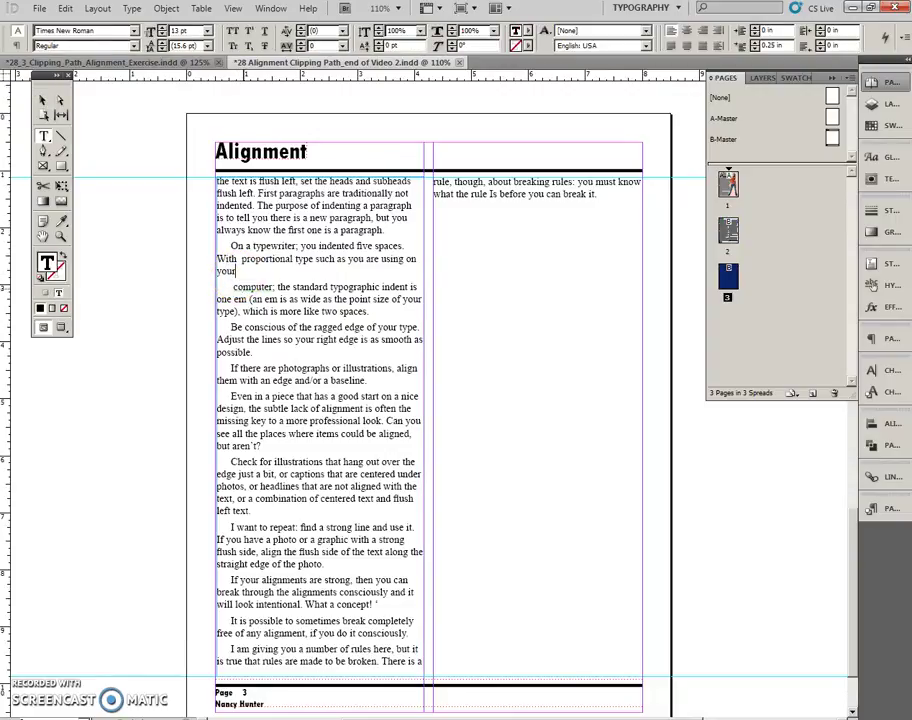
key(Delete)
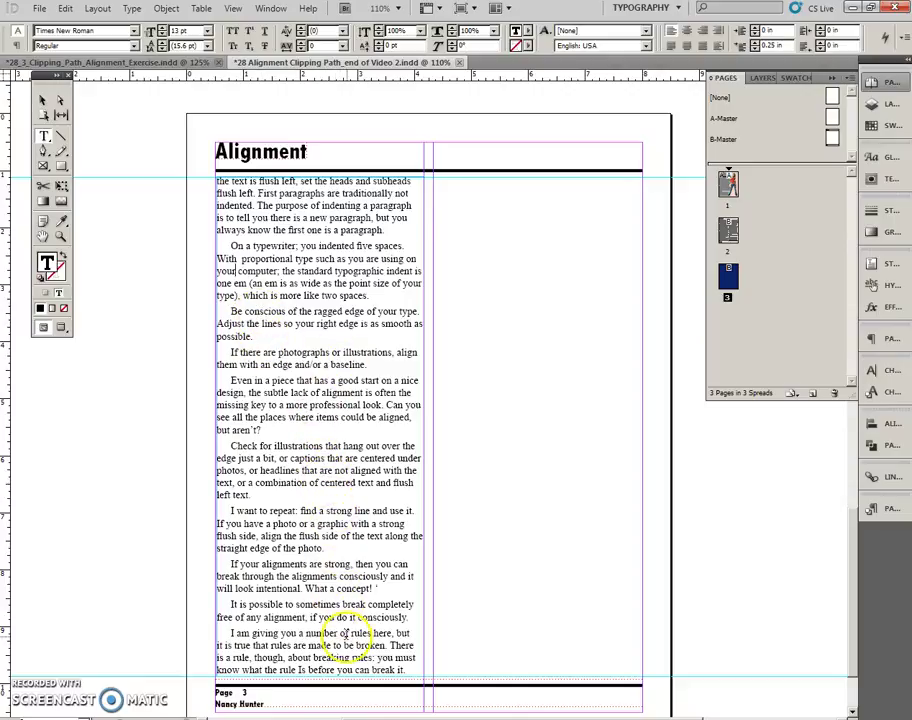
scroll(357, 432, up, 3)
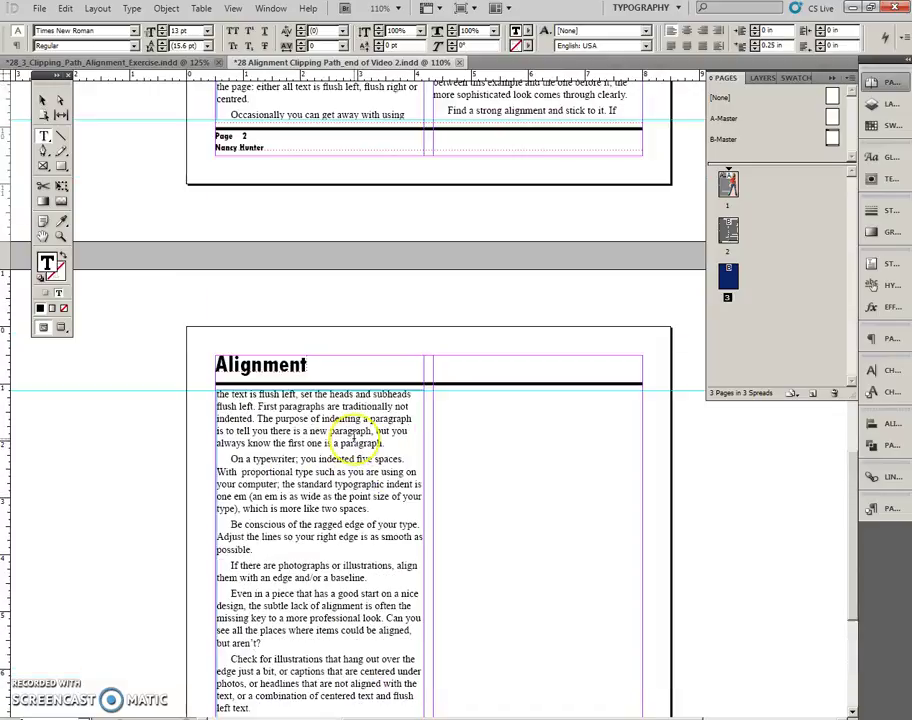
scroll(353, 434, up, 3)
scroll(353, 436, up, 4)
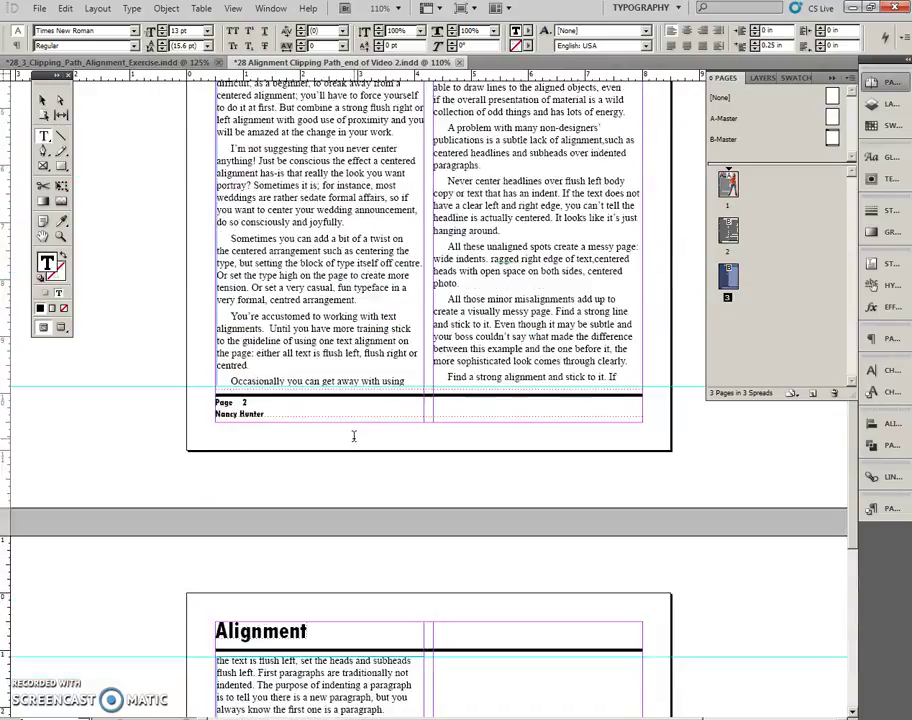
scroll(353, 436, up, 6)
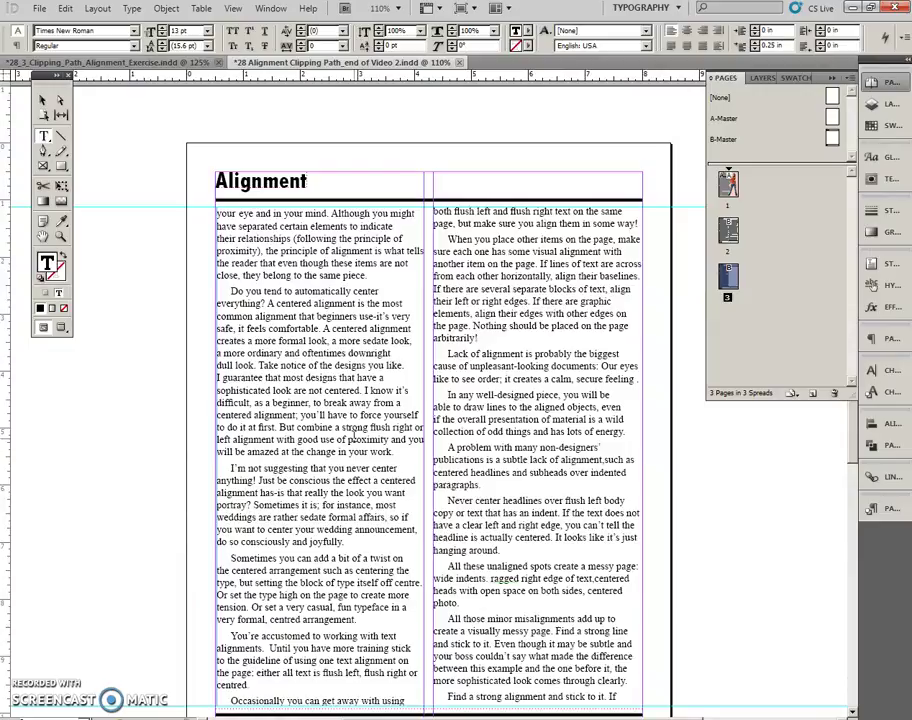
scroll(354, 435, down, 3)
scroll(353, 437, down, 10)
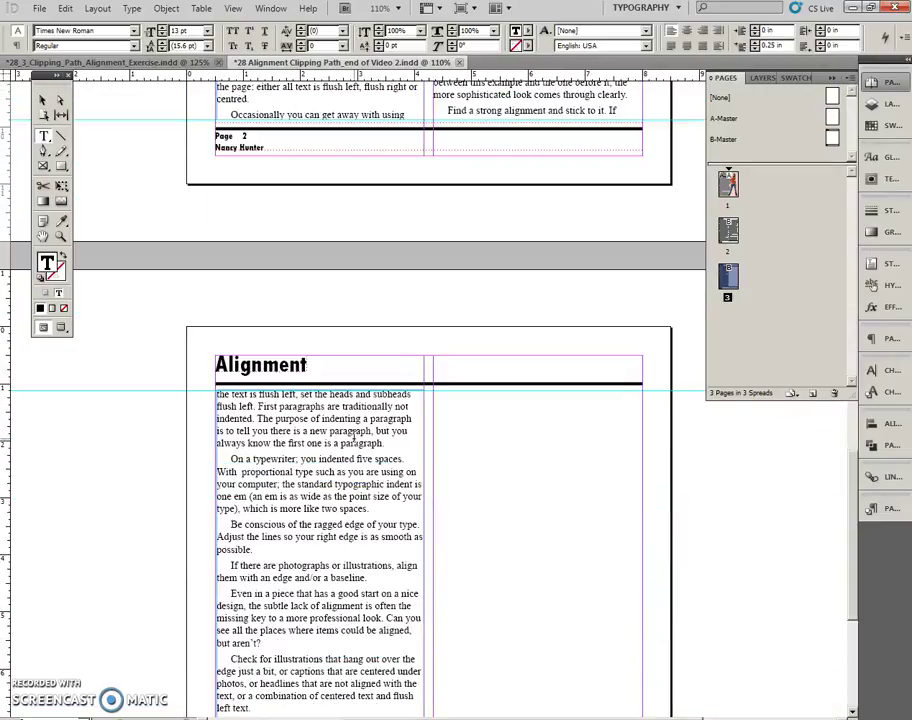
click(611, 110)
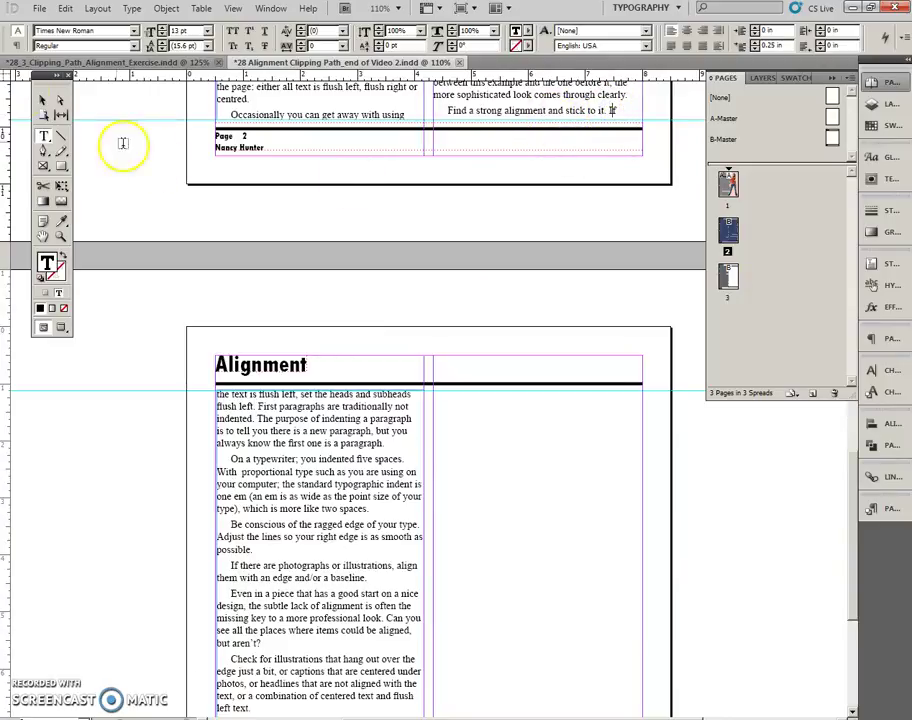
click(44, 99)
click(81, 472)
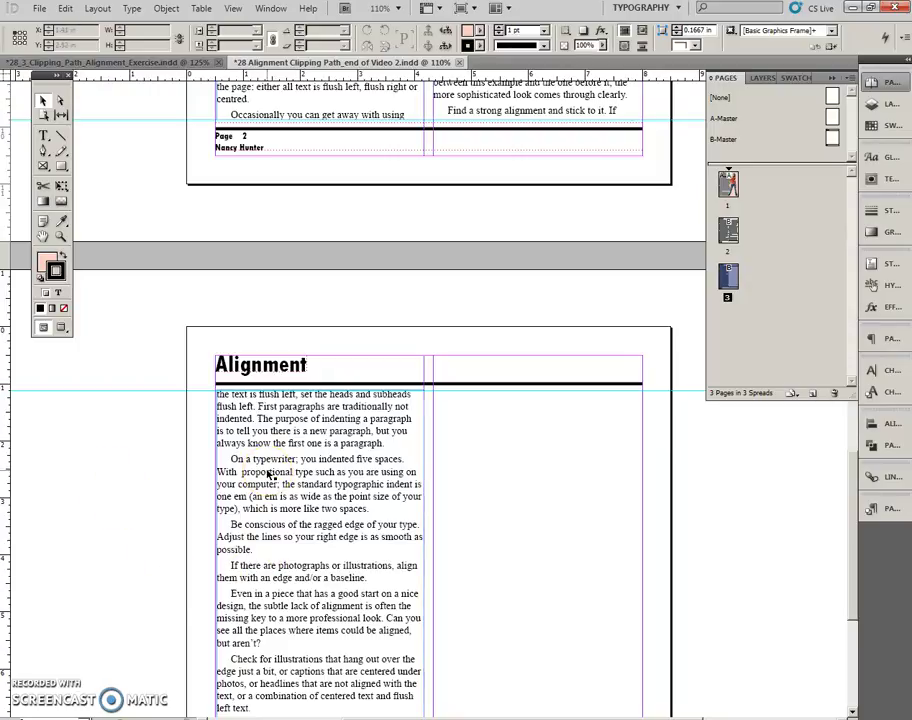
Place the insertion point after 'break it.' at the end of page 3's story
scroll(255, 460, down, 5)
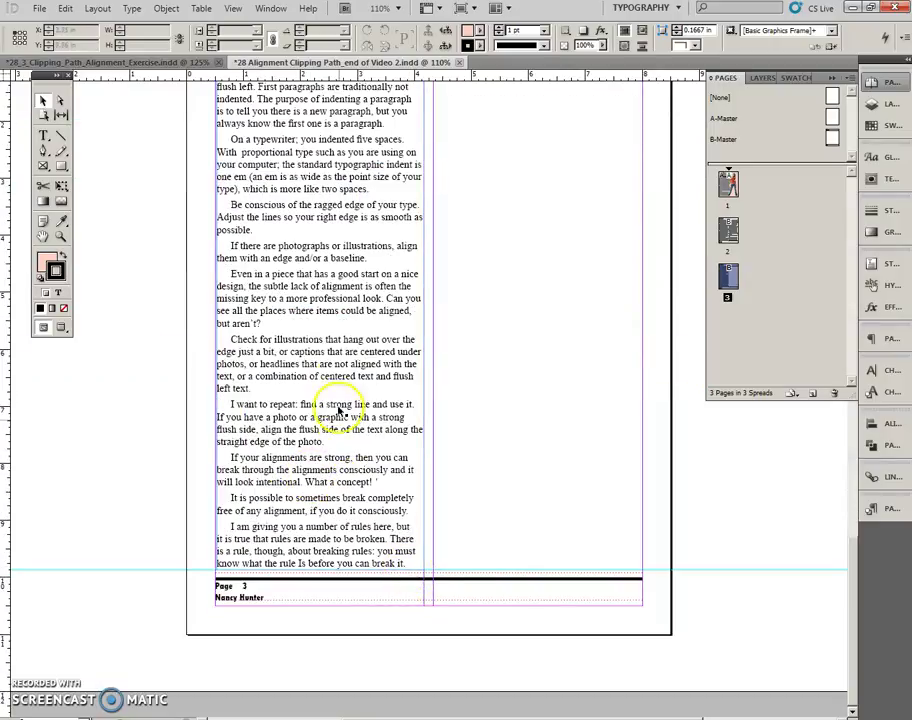
double_click(311, 338)
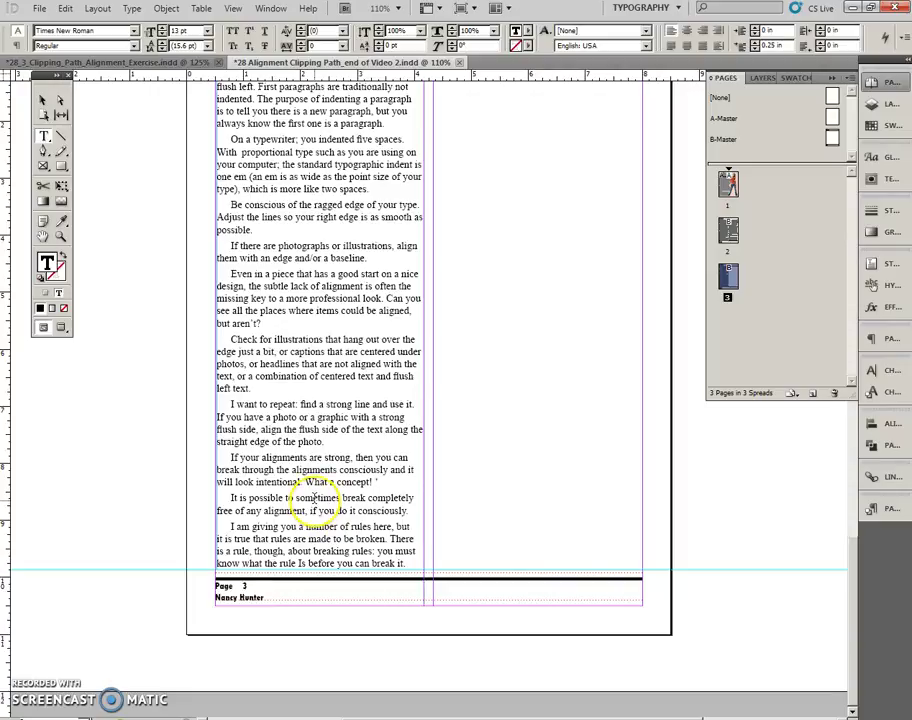
scroll(314, 497, up, 3)
scroll(314, 497, up, 15)
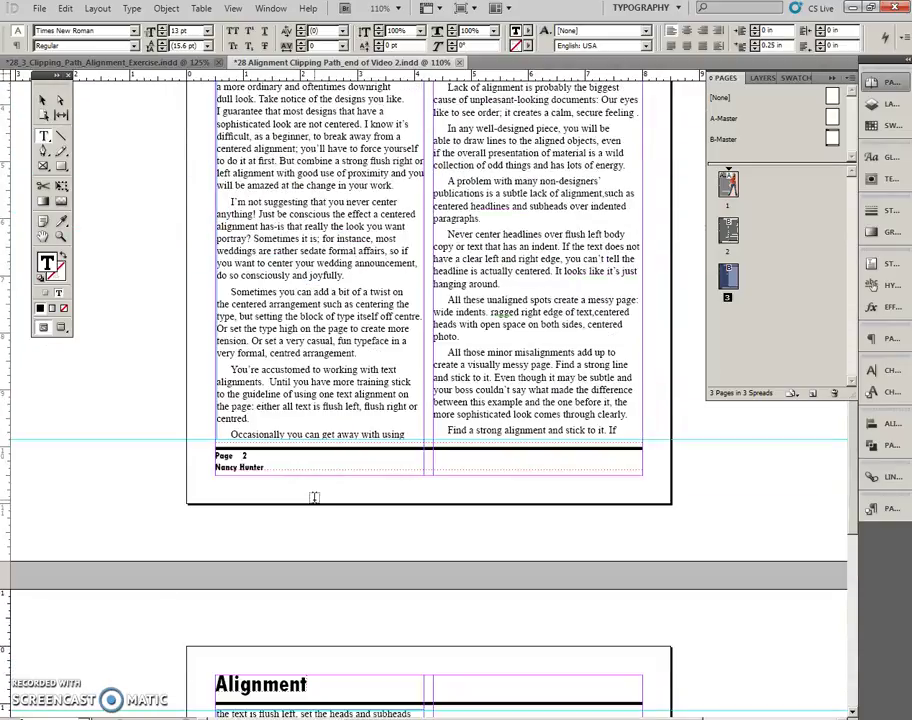
scroll(314, 495, up, 9)
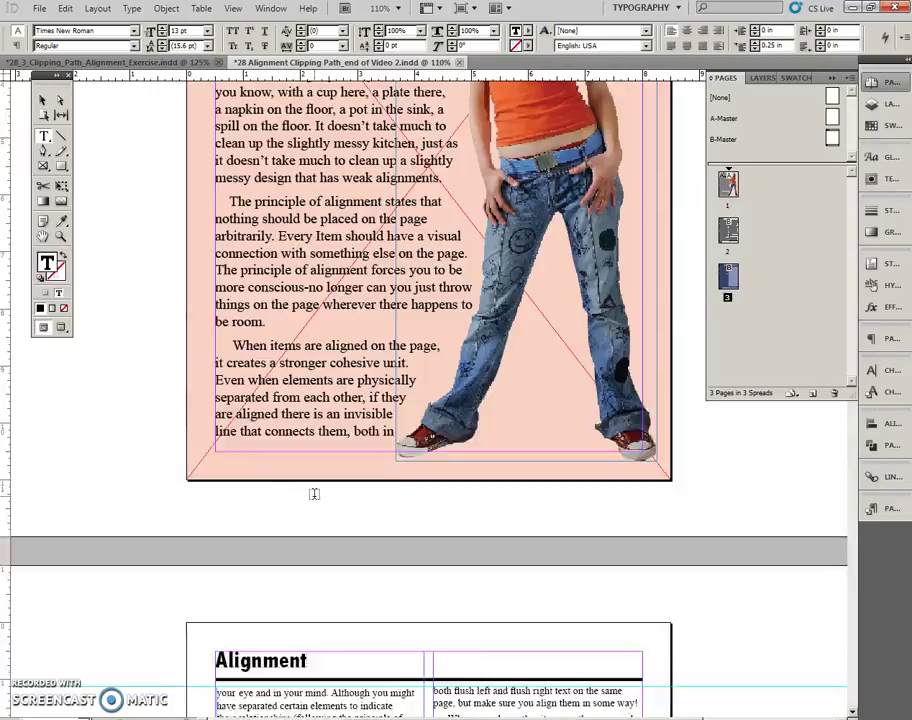
scroll(314, 495, down, 5)
scroll(314, 493, down, 11)
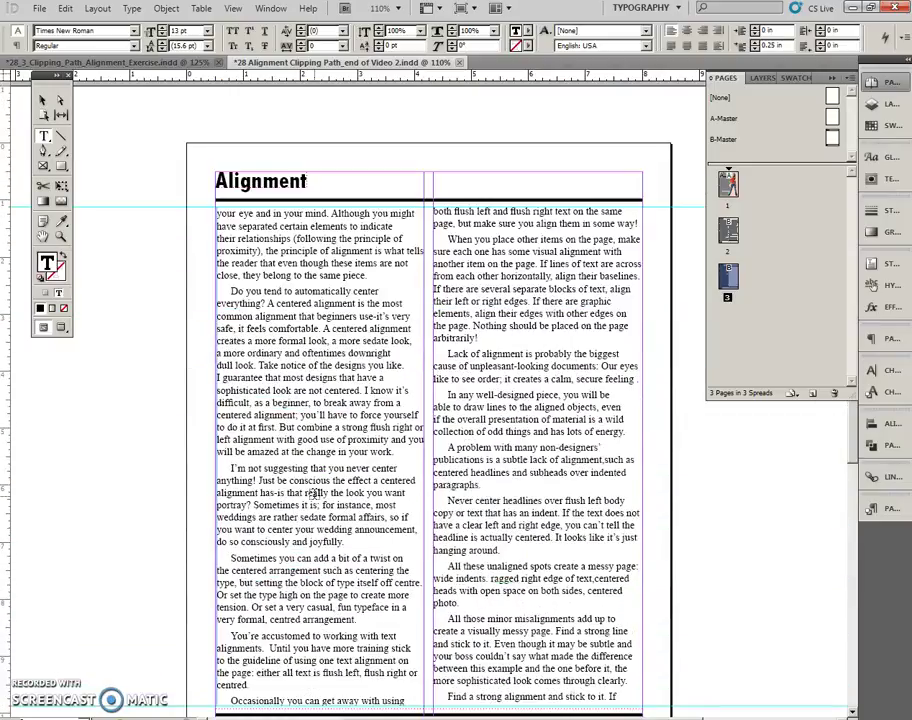
scroll(314, 493, down, 10)
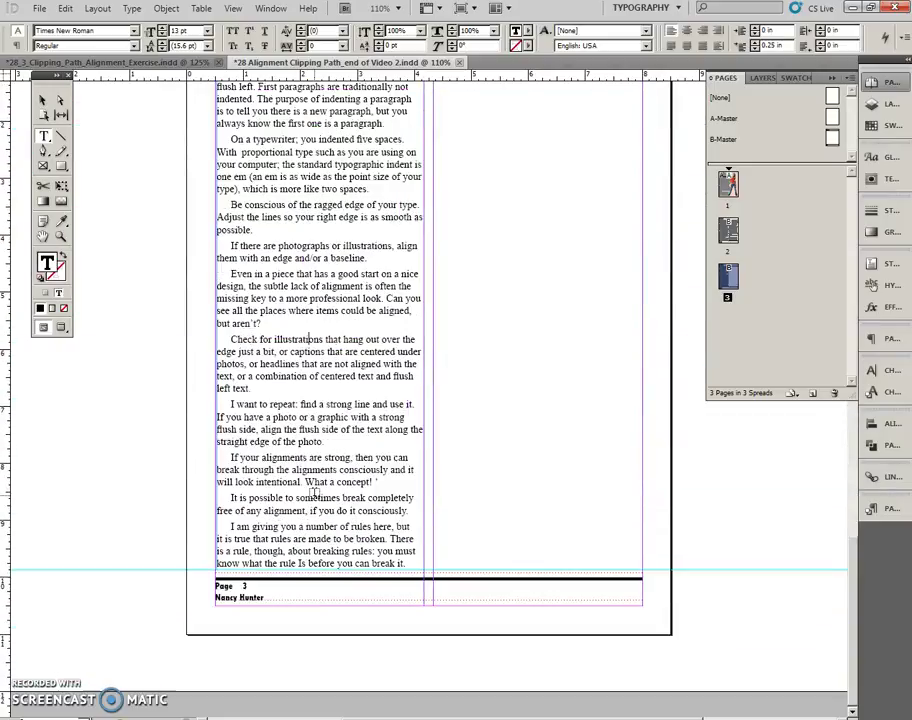
click(406, 566)
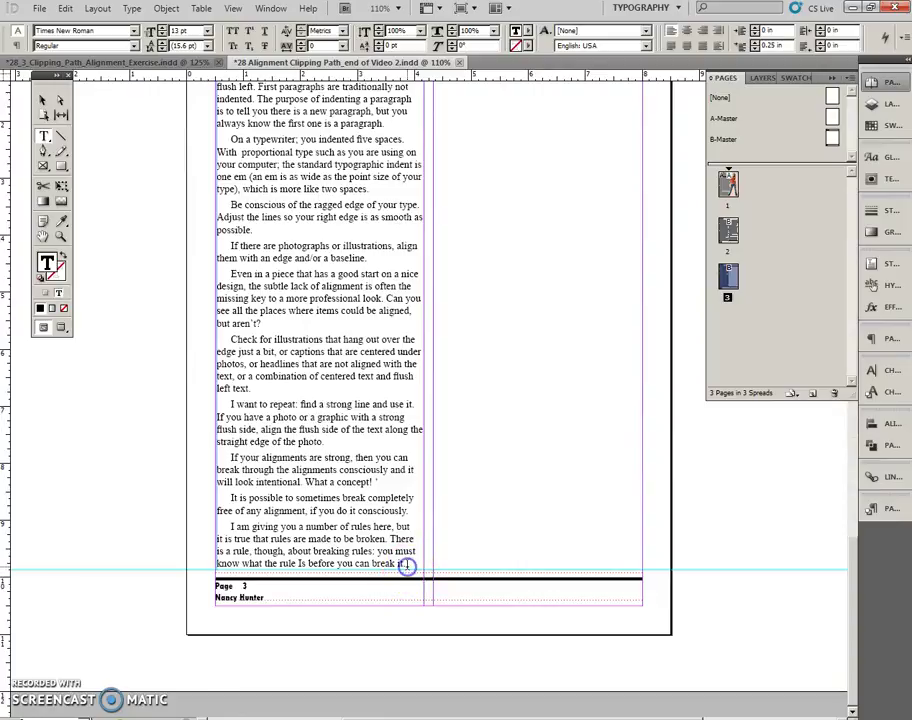
Insert the shadowed white circle glyph after 'break it.' from the Glyphs panel, then close it
click(130, 8)
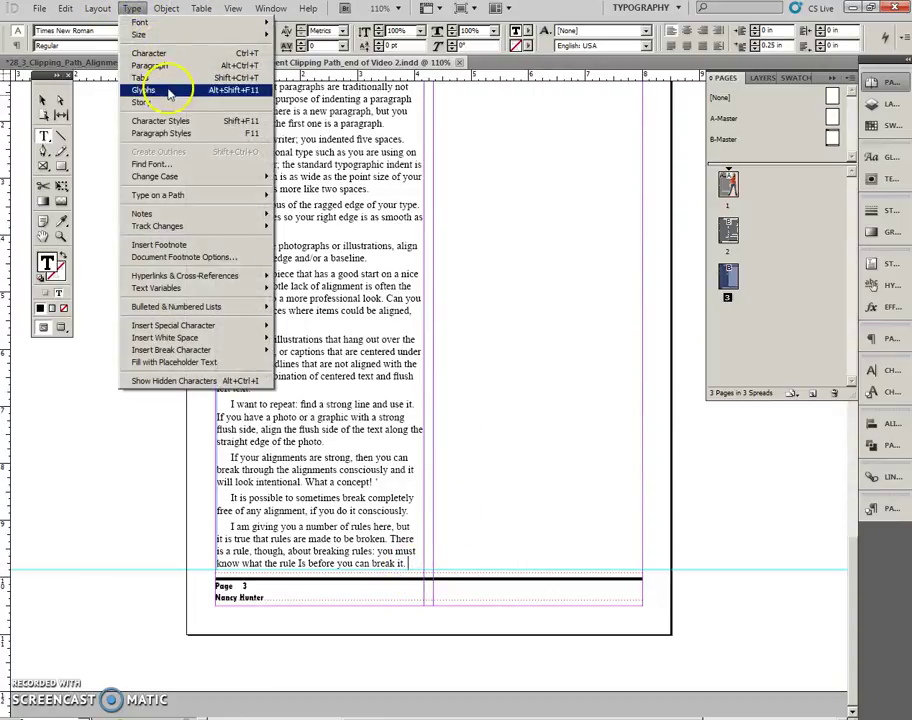
click(167, 85)
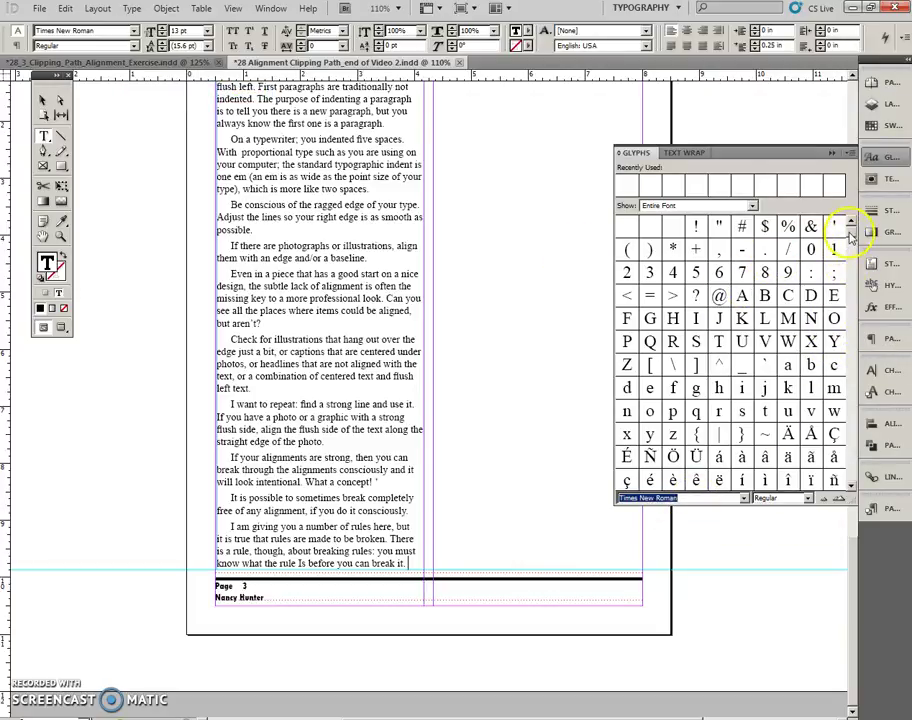
drag(850, 234, 848, 285)
scroll(848, 284, up, 10)
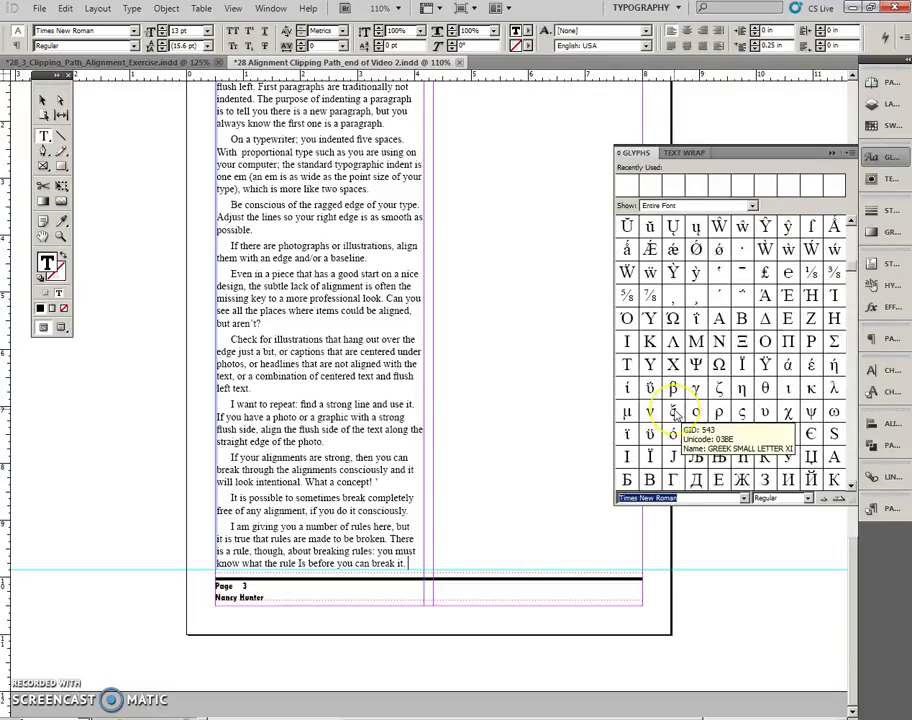
scroll(674, 411, up, 8)
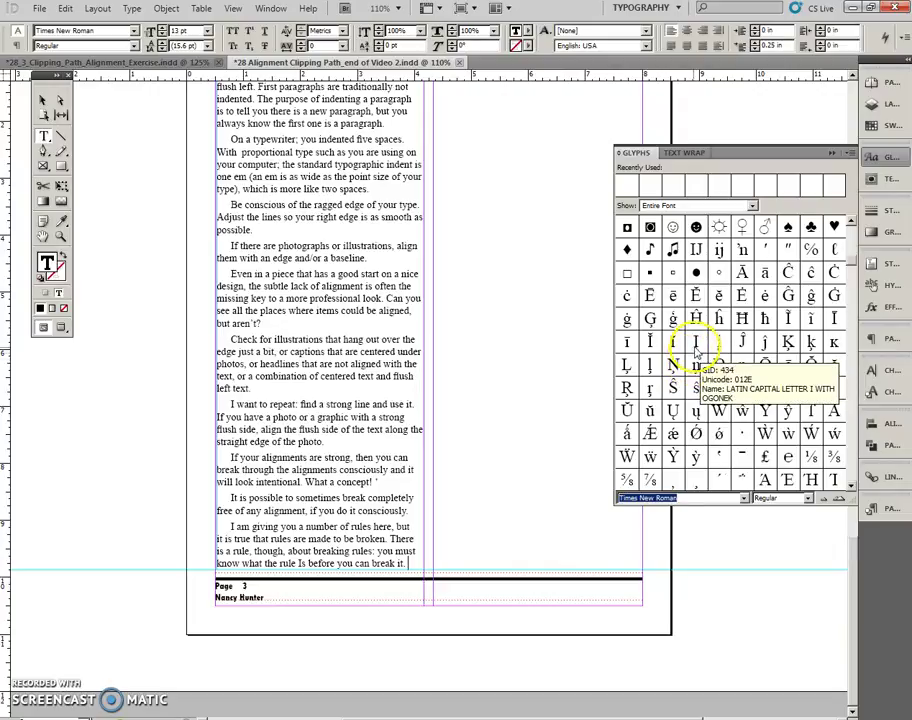
click(649, 229)
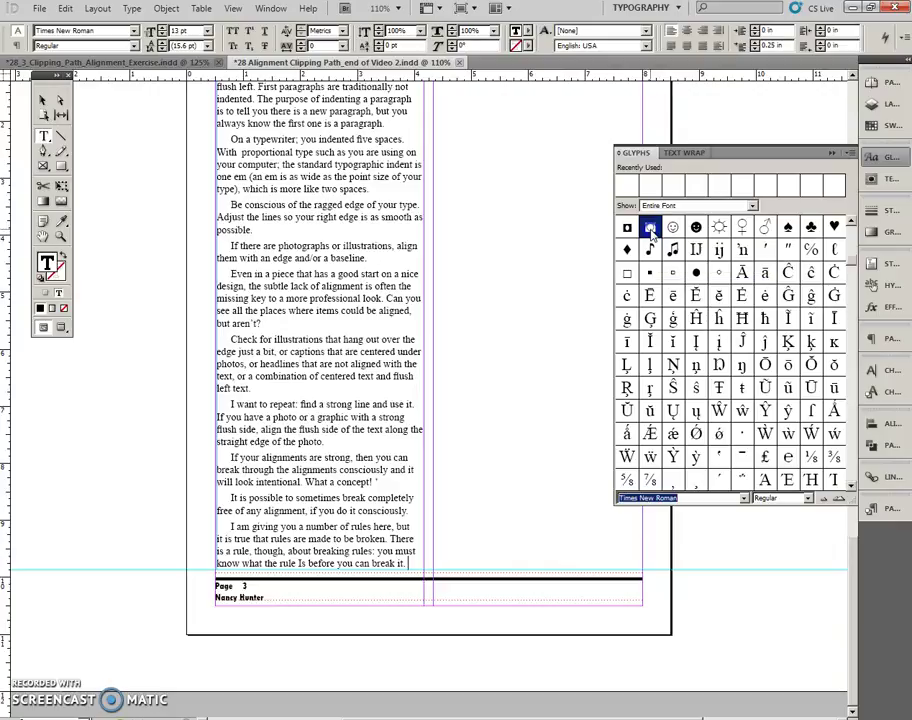
click(44, 99)
click(505, 207)
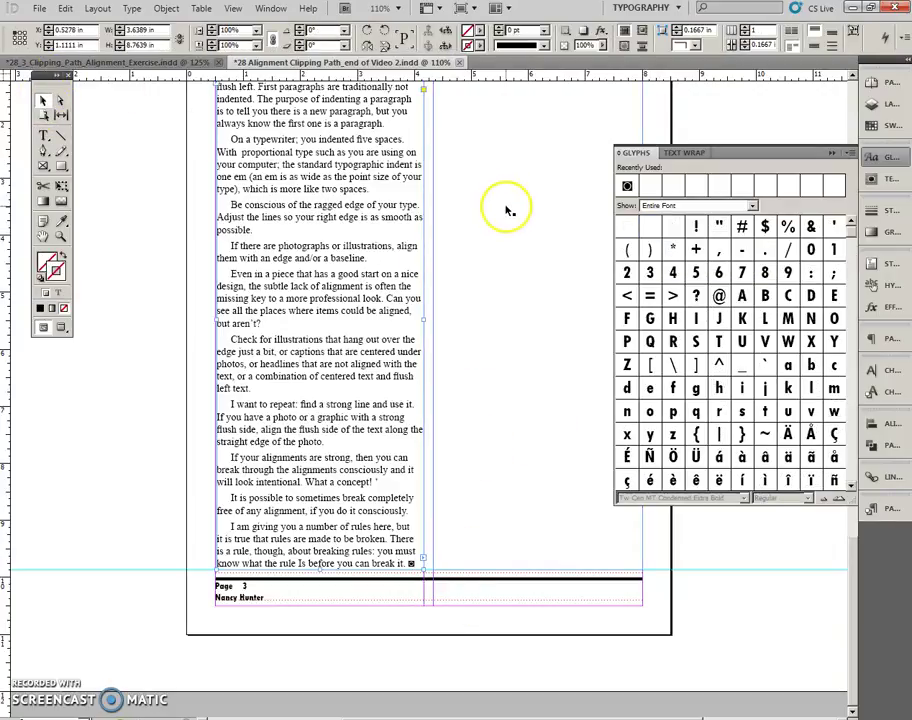
click(834, 155)
Scroll through the article's three pages to review the layout
scroll(589, 297, up, 3)
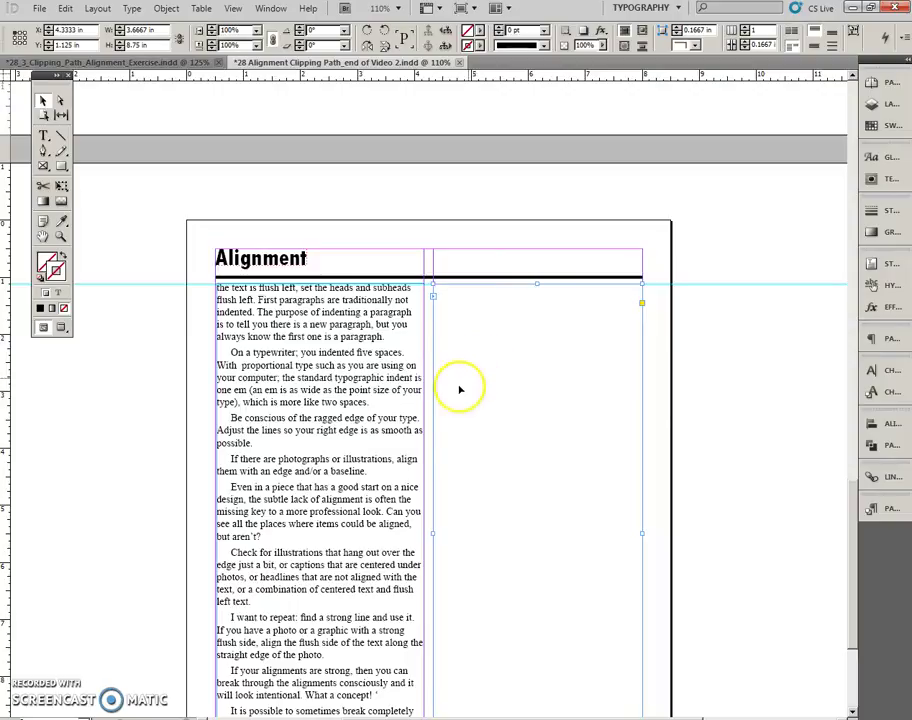
scroll(377, 435, up, 4)
scroll(377, 435, up, 10)
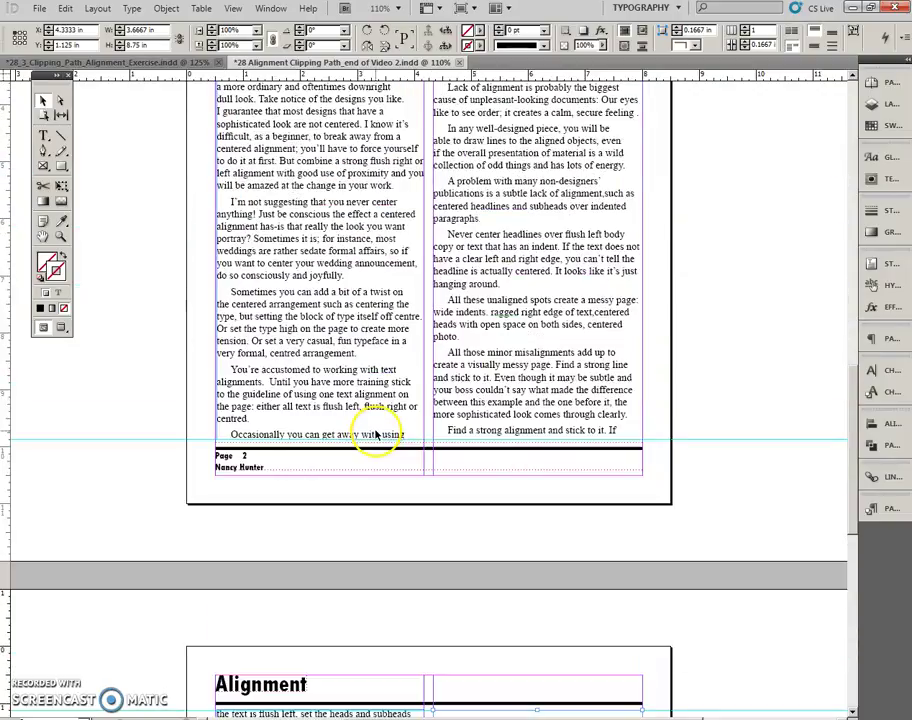
scroll(371, 428, up, 4)
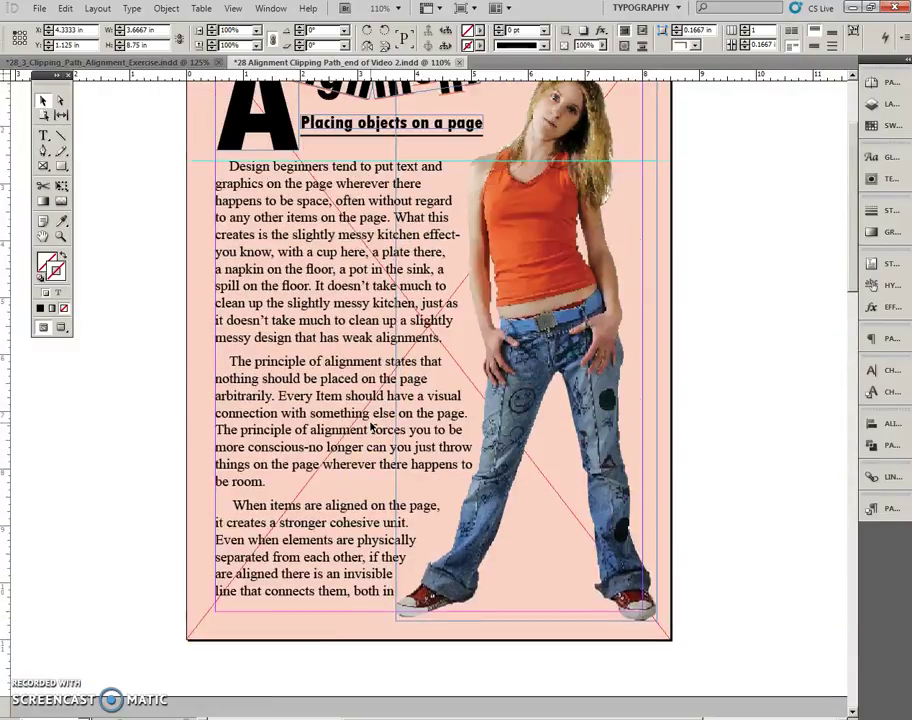
scroll(371, 428, down, 5)
scroll(371, 428, down, 12)
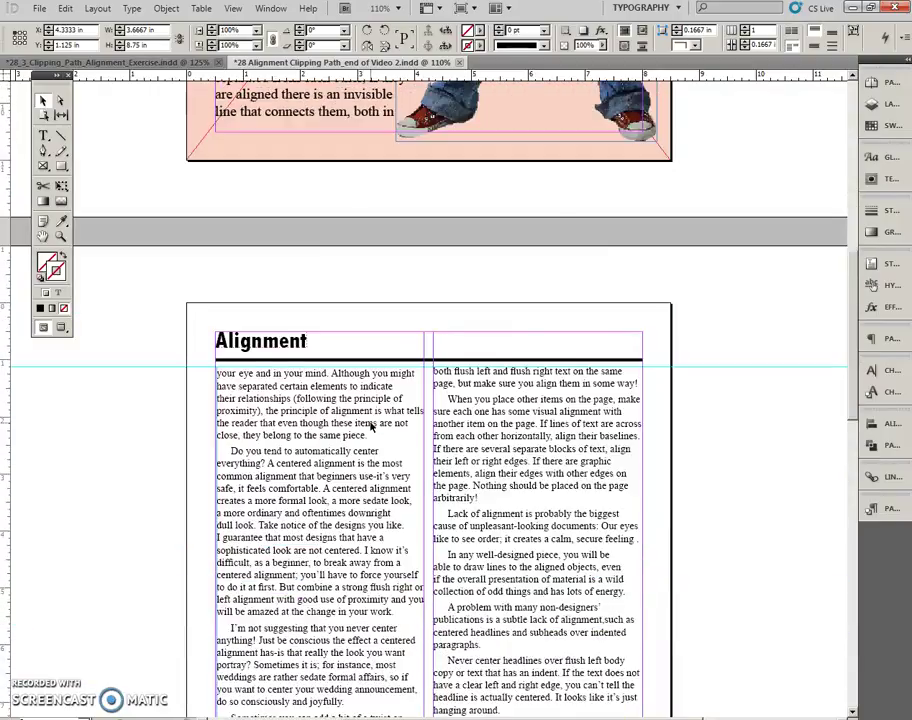
scroll(434, 368, up, 11)
click(380, 401)
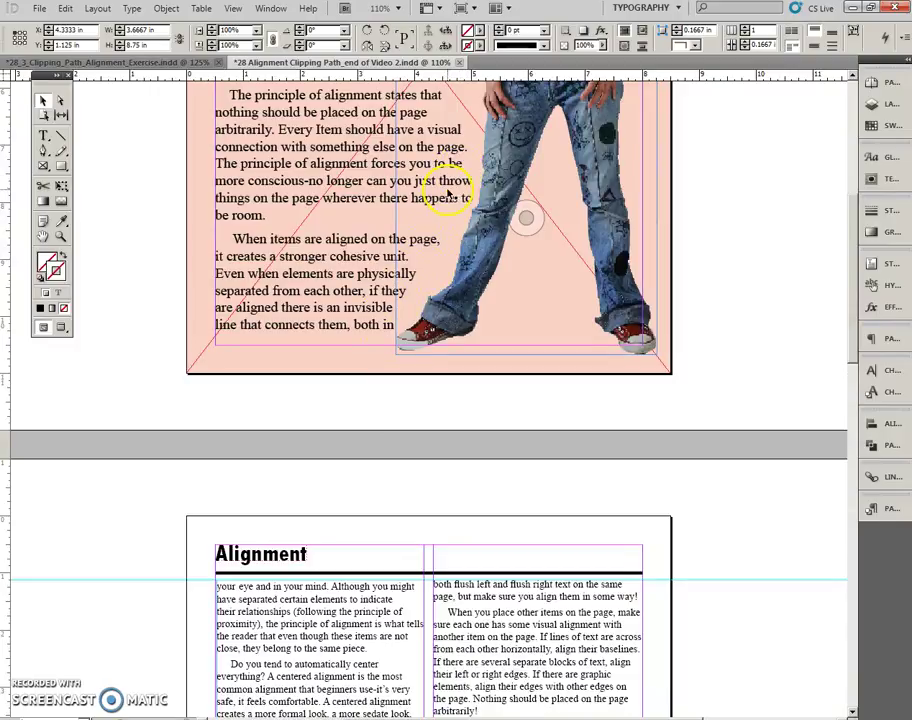
scroll(360, 333, down, 7)
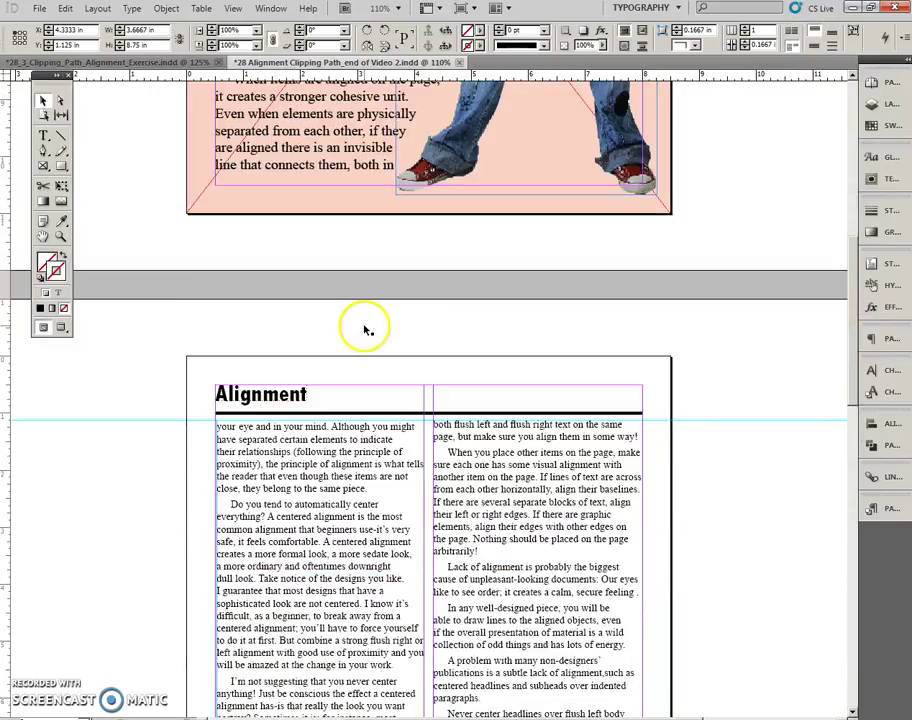
scroll(363, 335, down, 15)
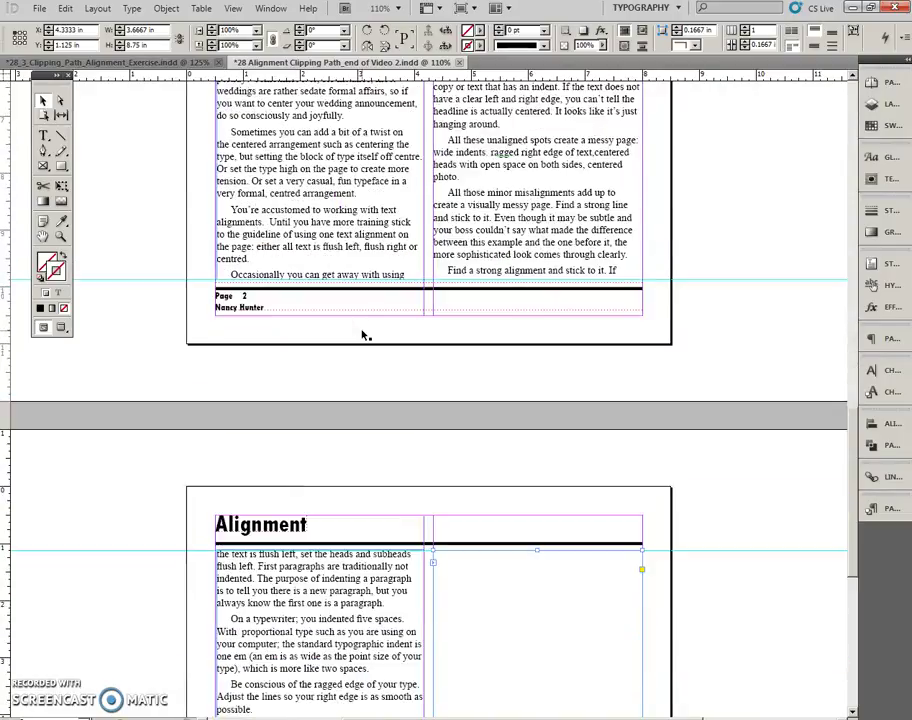
scroll(365, 336, down, 3)
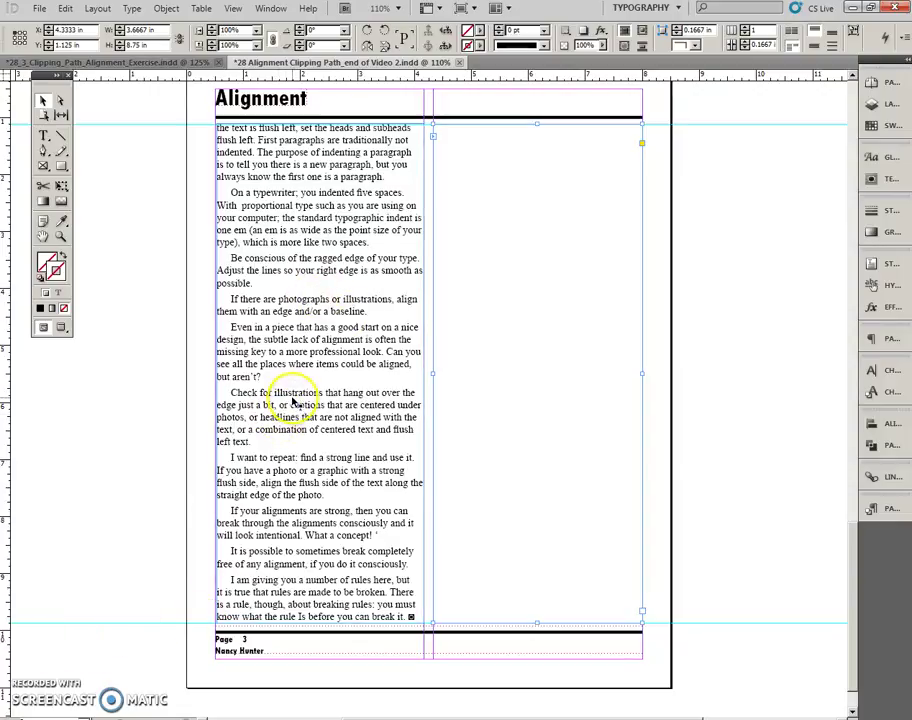
Move page 3's left text frame slightly up to Y 0.9722 in, then deselect
drag(297, 262, 296, 254)
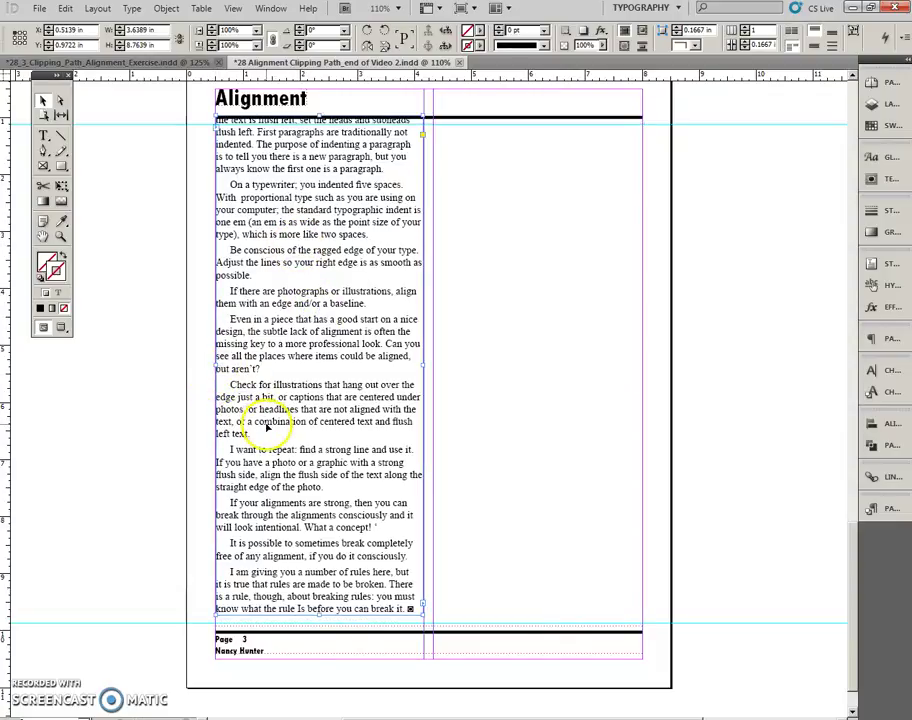
click(483, 346)
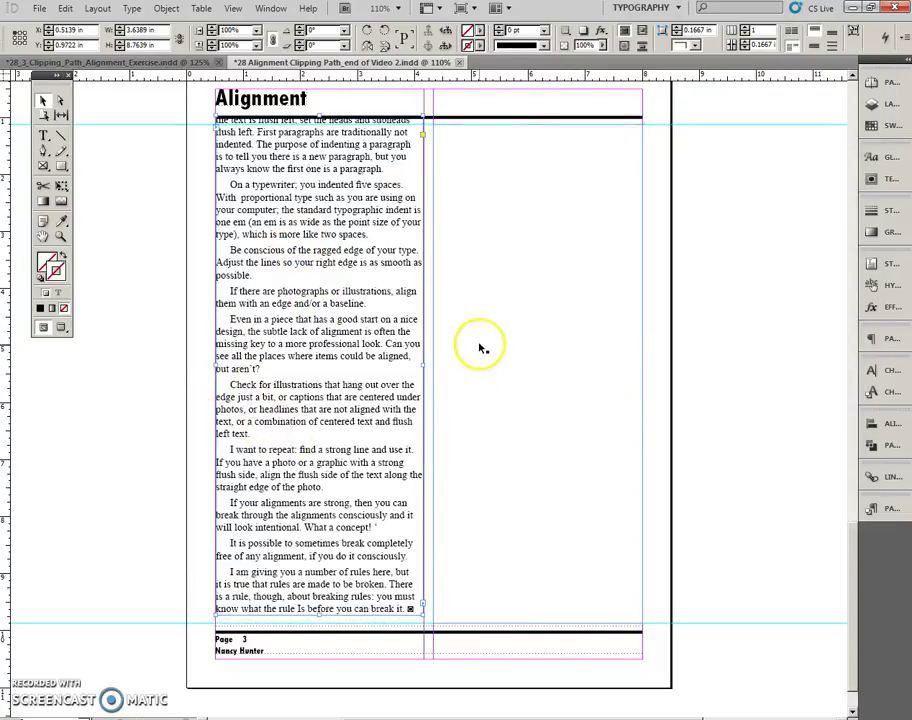
click(150, 211)
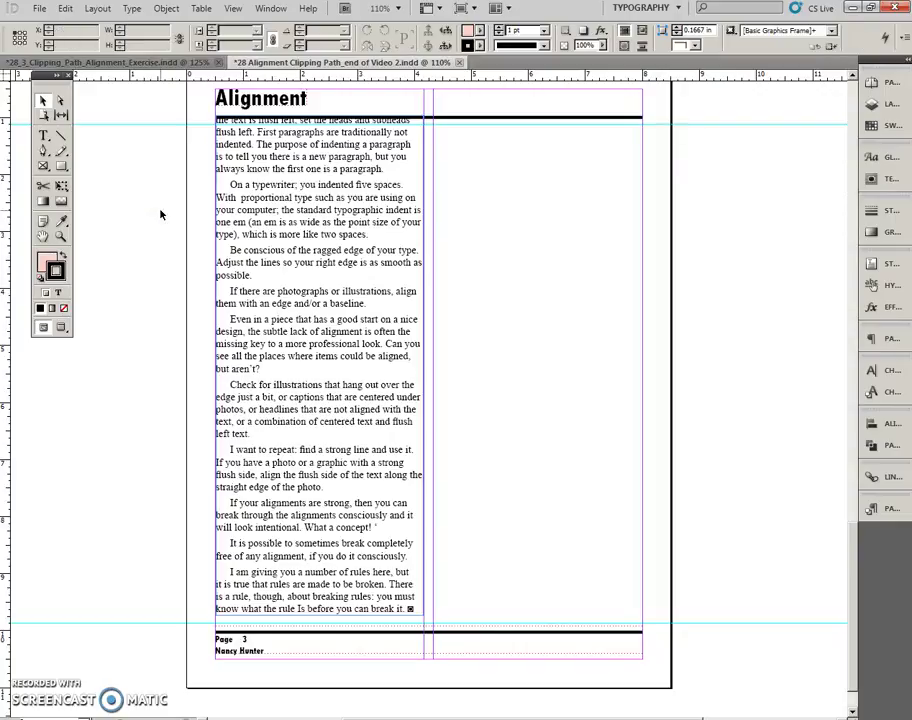
Place align_example in a frame drawn across page 3's right column
key(ctrl+d)
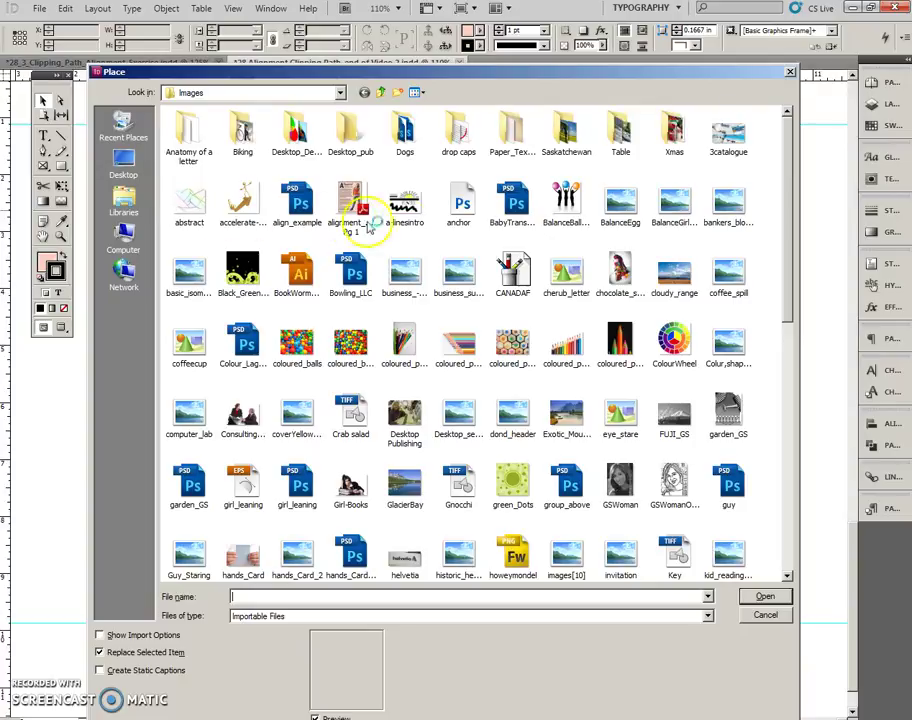
click(297, 200)
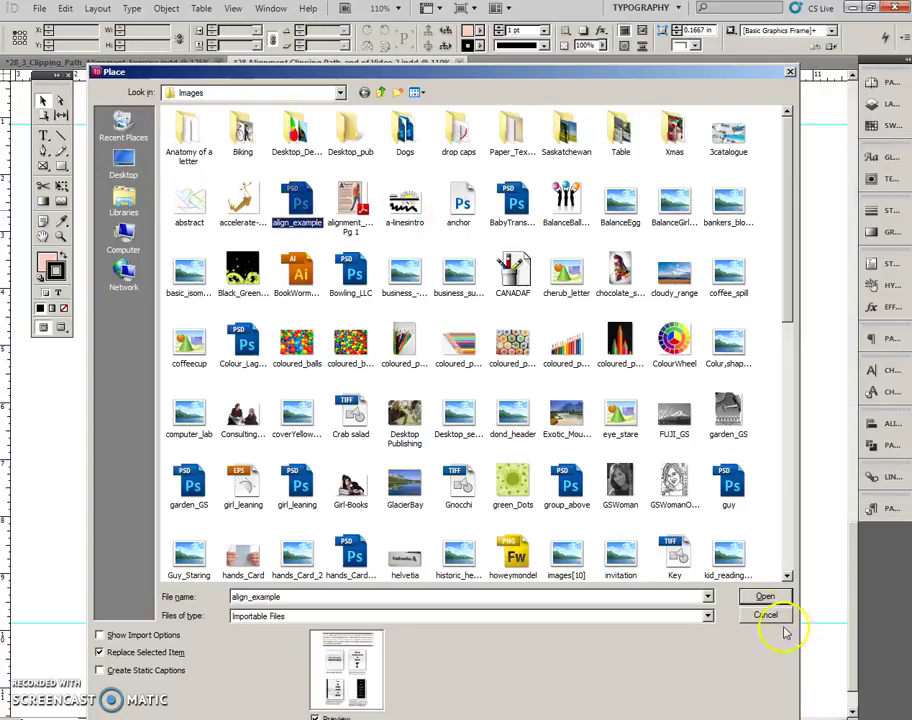
click(760, 597)
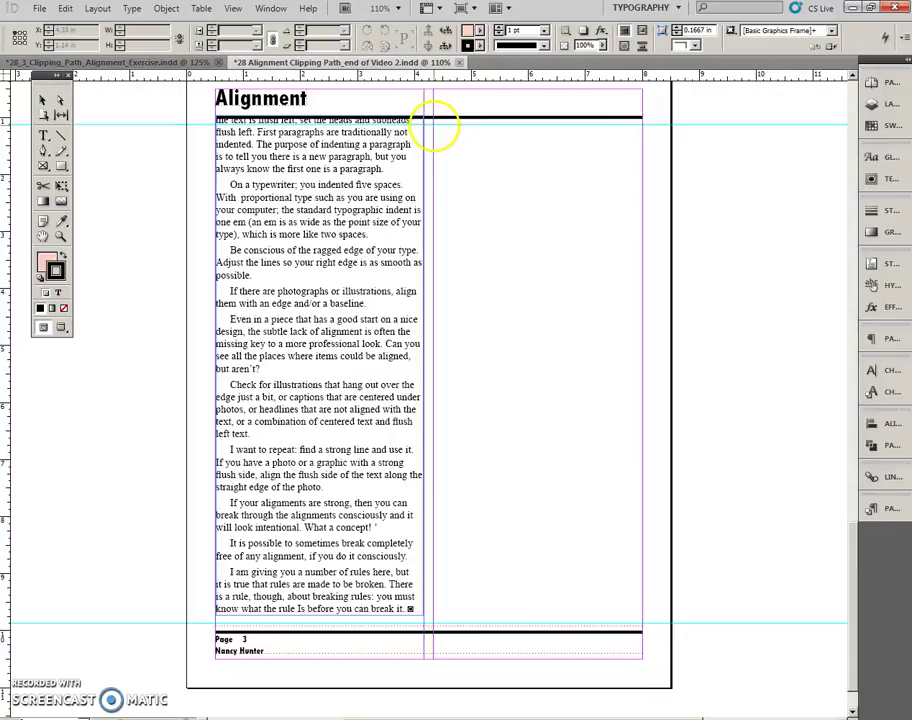
drag(435, 125, 642, 288)
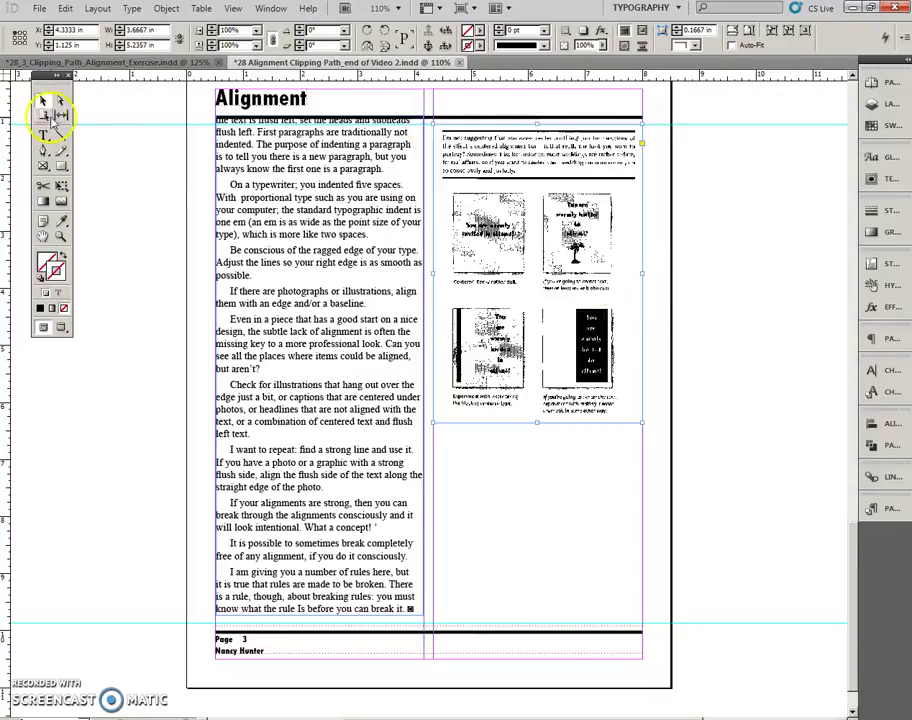
click(42, 101)
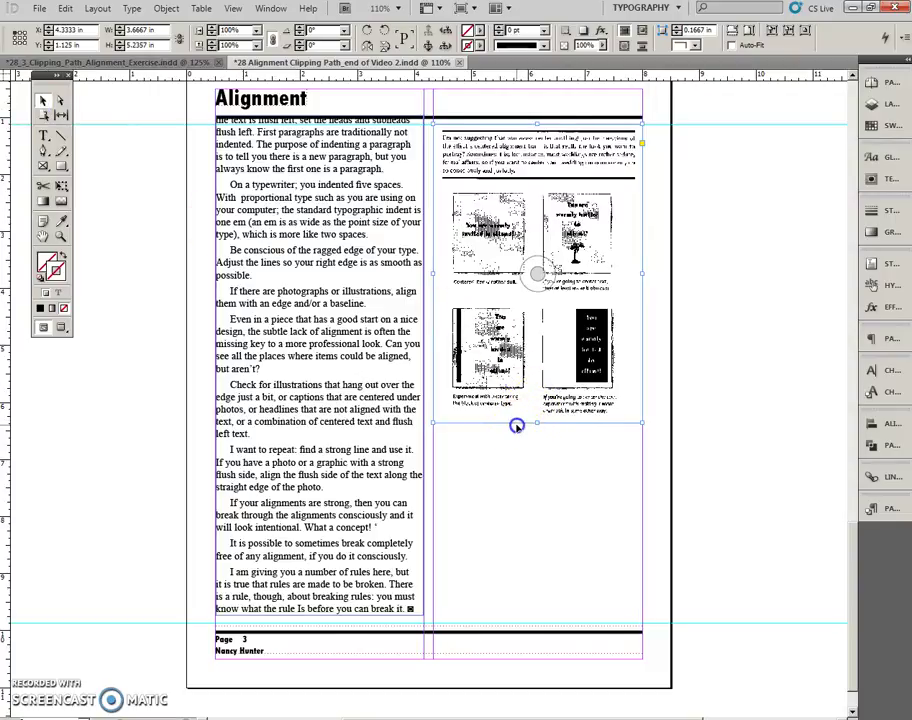
drag(516, 425, 517, 450)
Lower the left text frame's top and bottom edges so the story fits, and raise the image
click(350, 197)
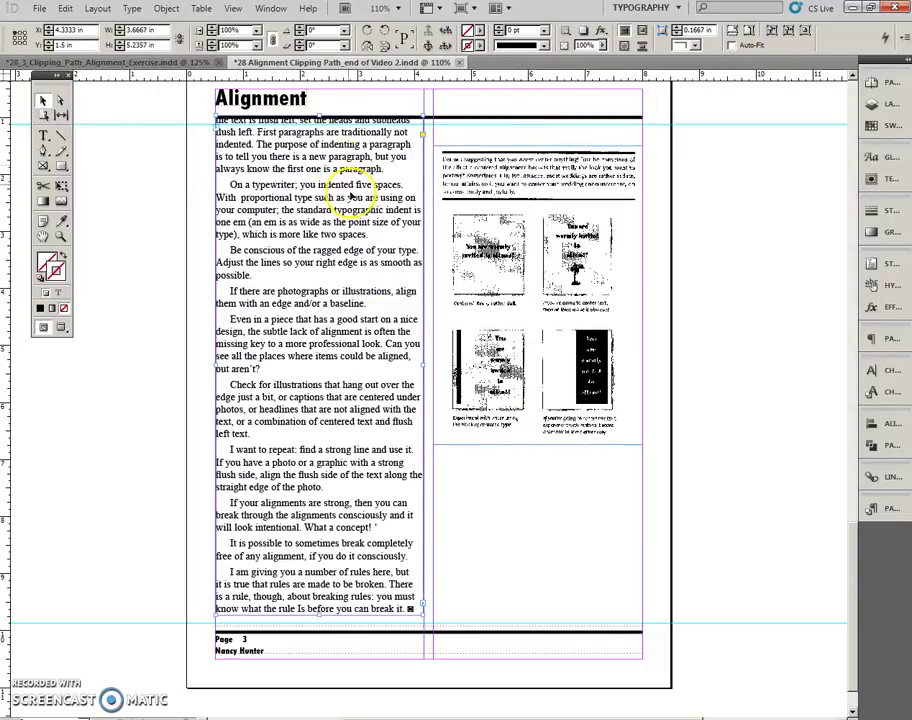
drag(318, 116, 318, 126)
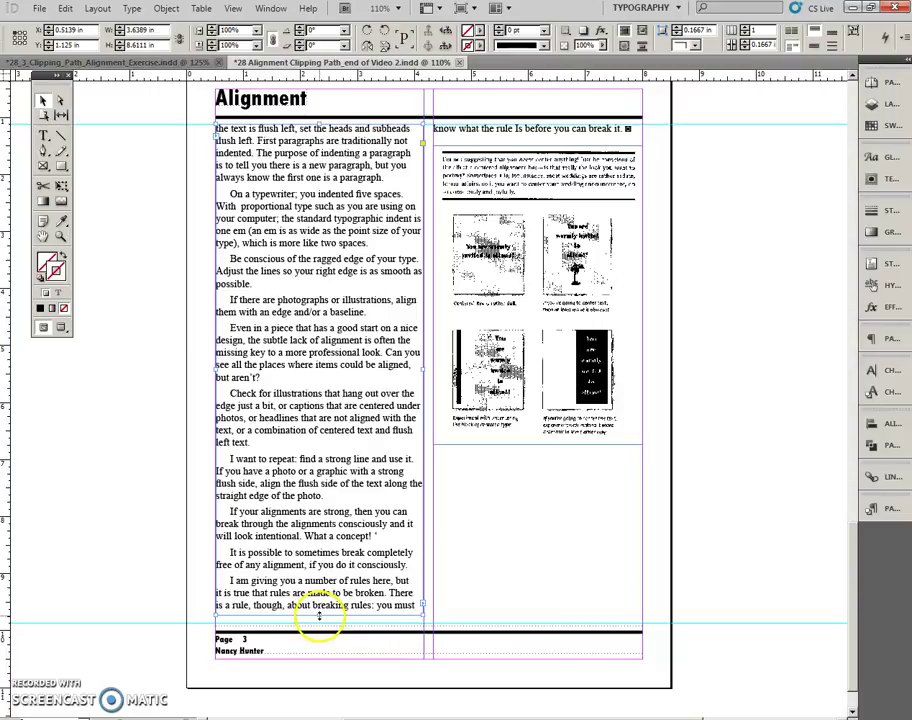
drag(319, 616, 320, 629)
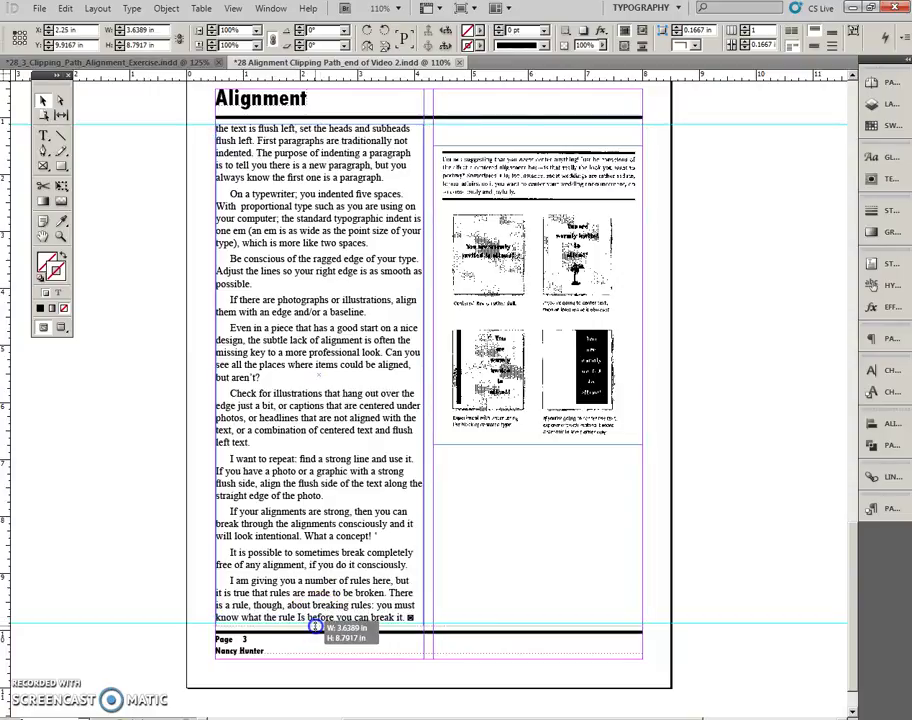
click(540, 554)
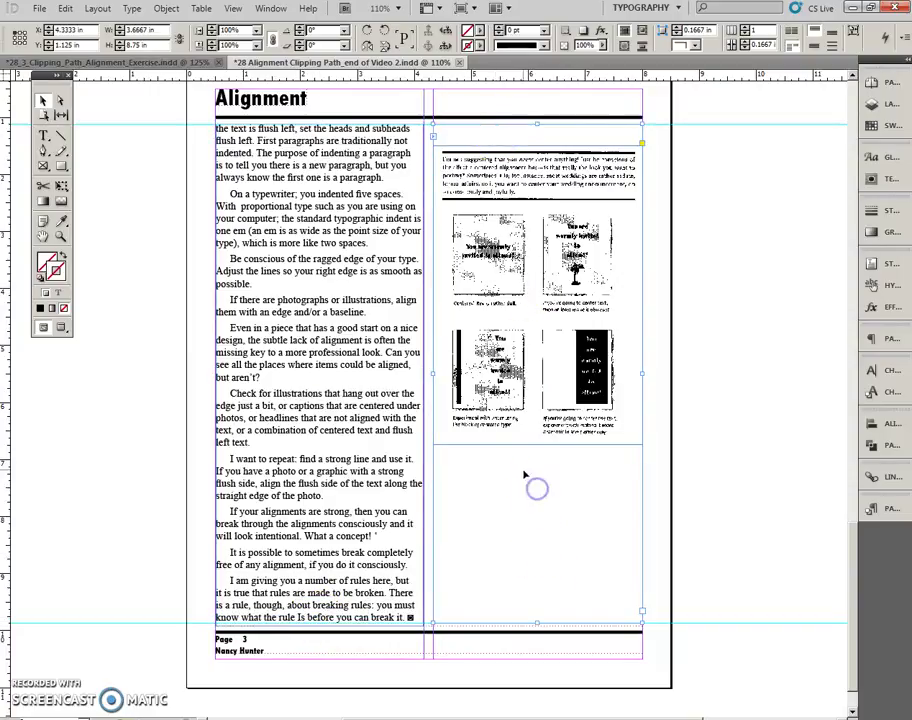
drag(519, 446, 517, 423)
click(717, 404)
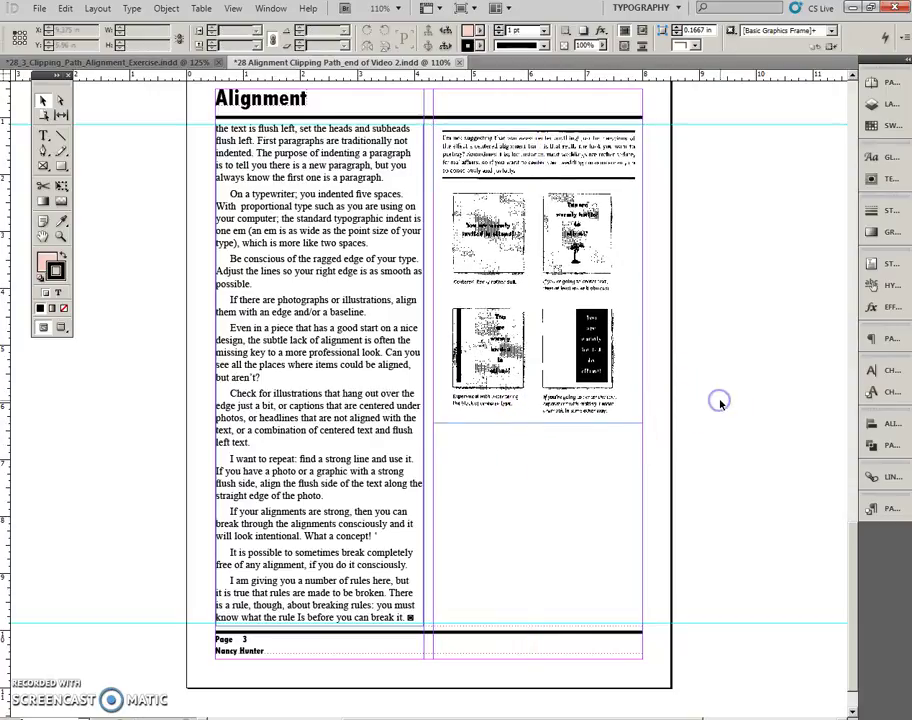